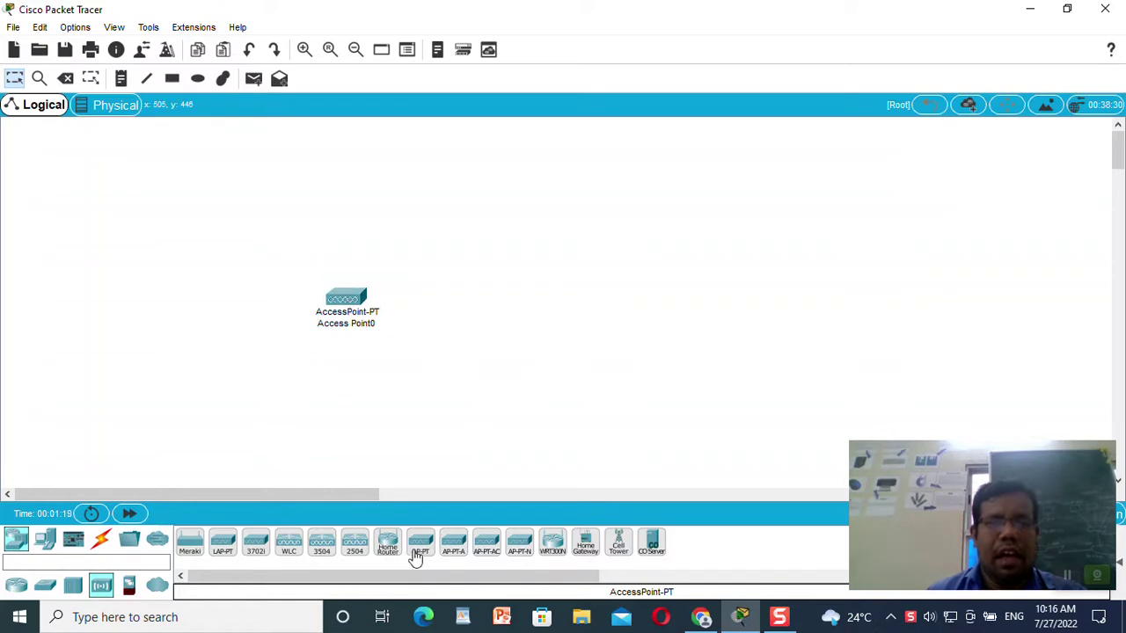
- Place a second access point, Access Point1, right of Access Point0, and open Access Point0's settings
left_click(668, 295)
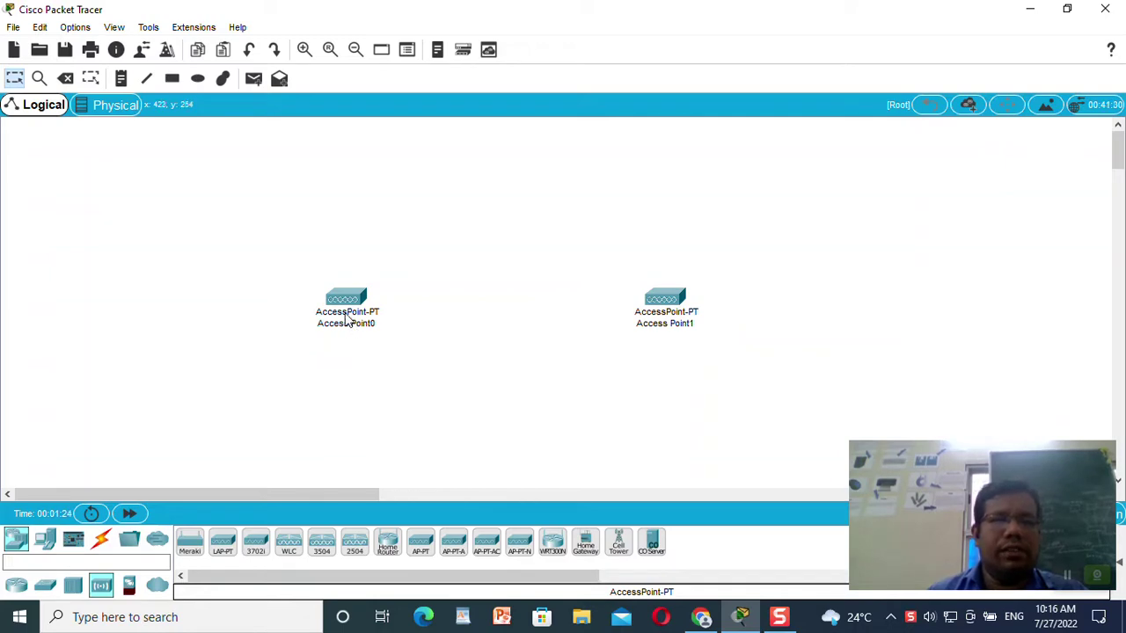
mouse_move(346, 304)
left_click(346, 304)
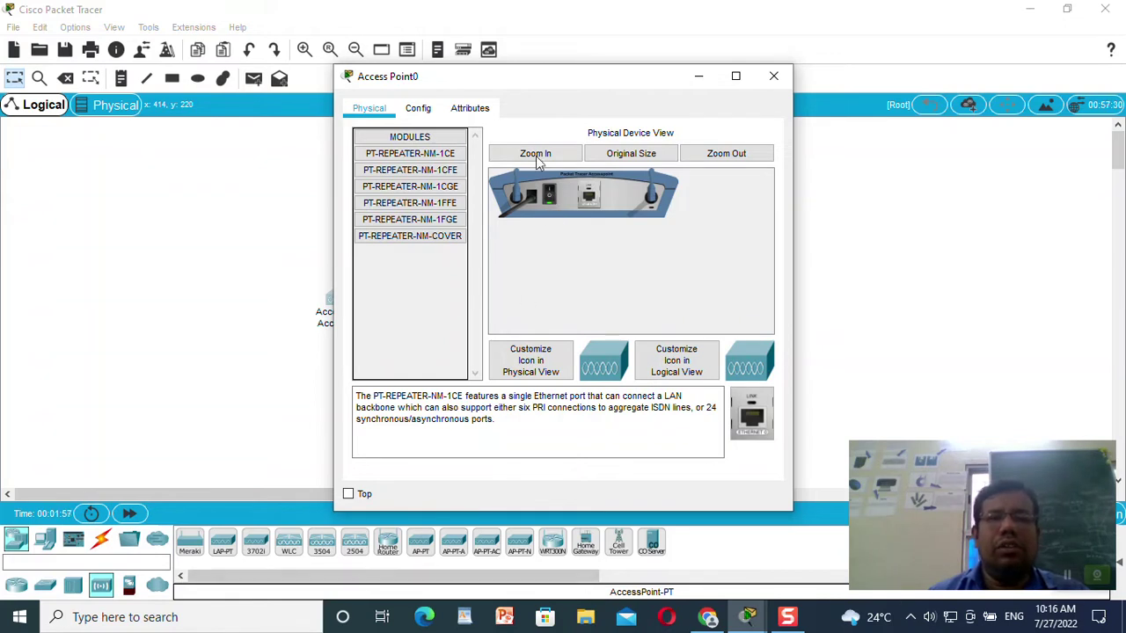
- Give Access Point0's Port 1 the SSID CS with WPA2-PSK/AES security and a pass phrase
left_click(420, 109)
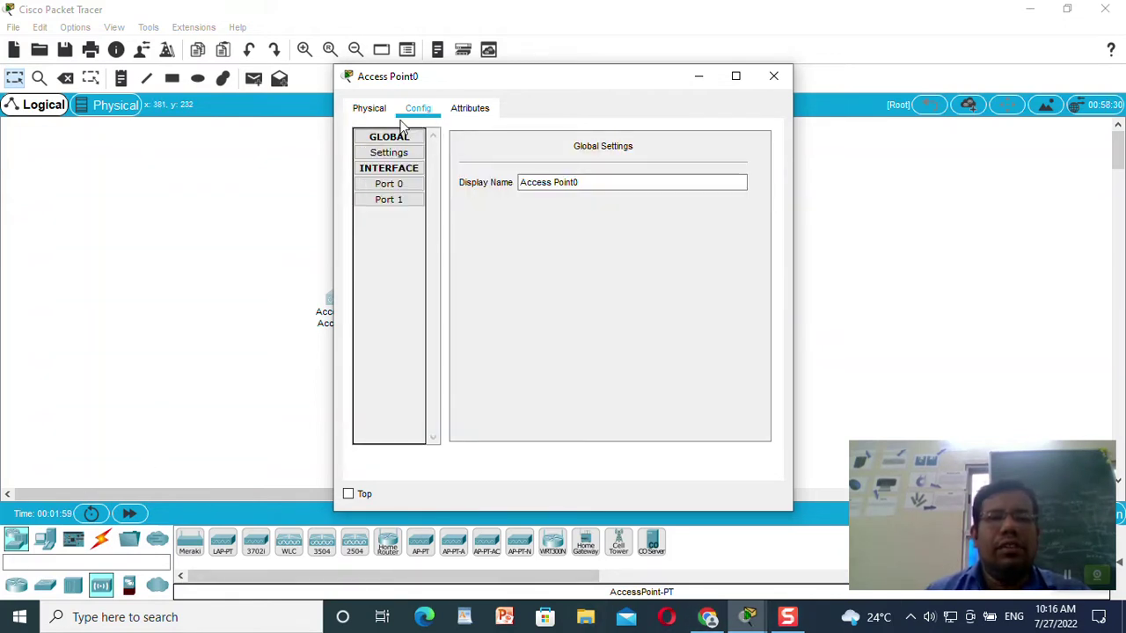
left_click(398, 186)
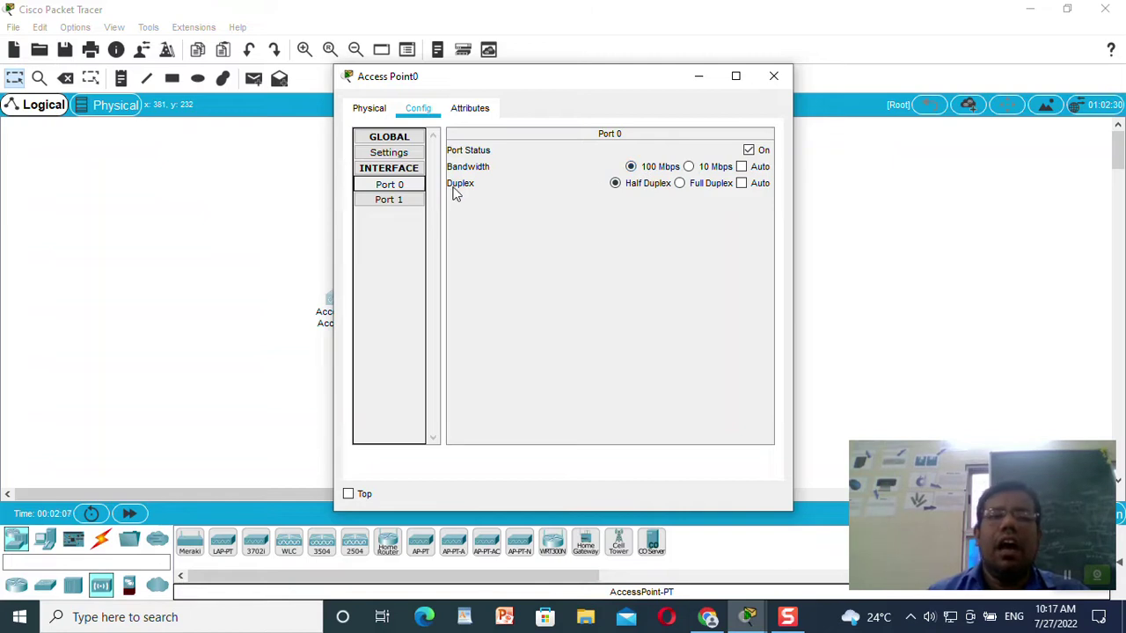
left_click(394, 200)
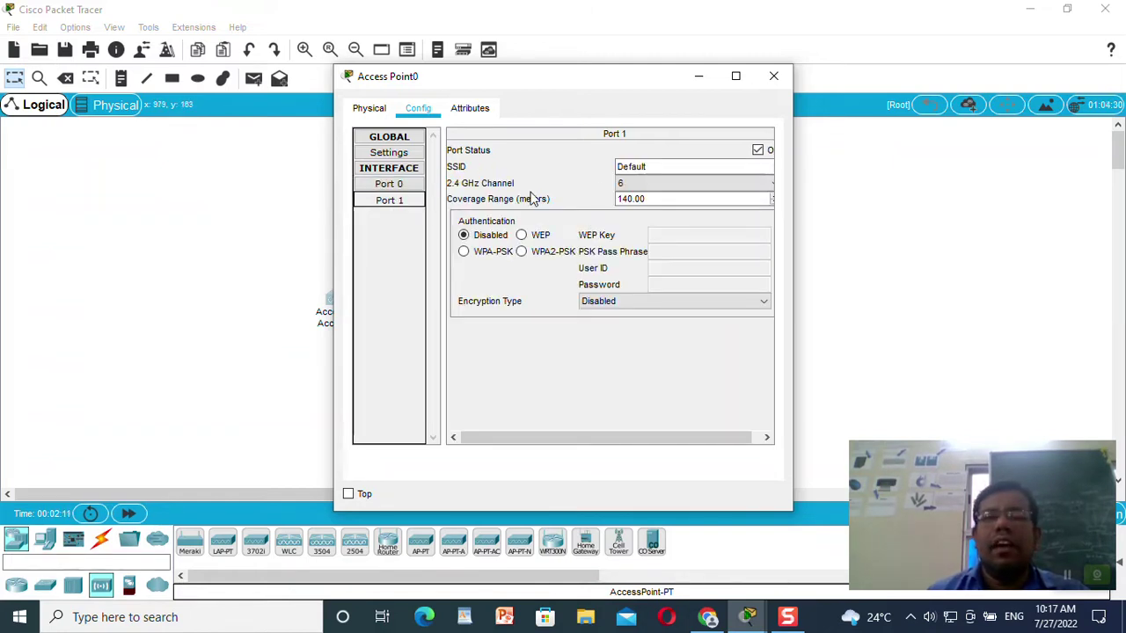
left_click_drag(674, 168, 588, 173)
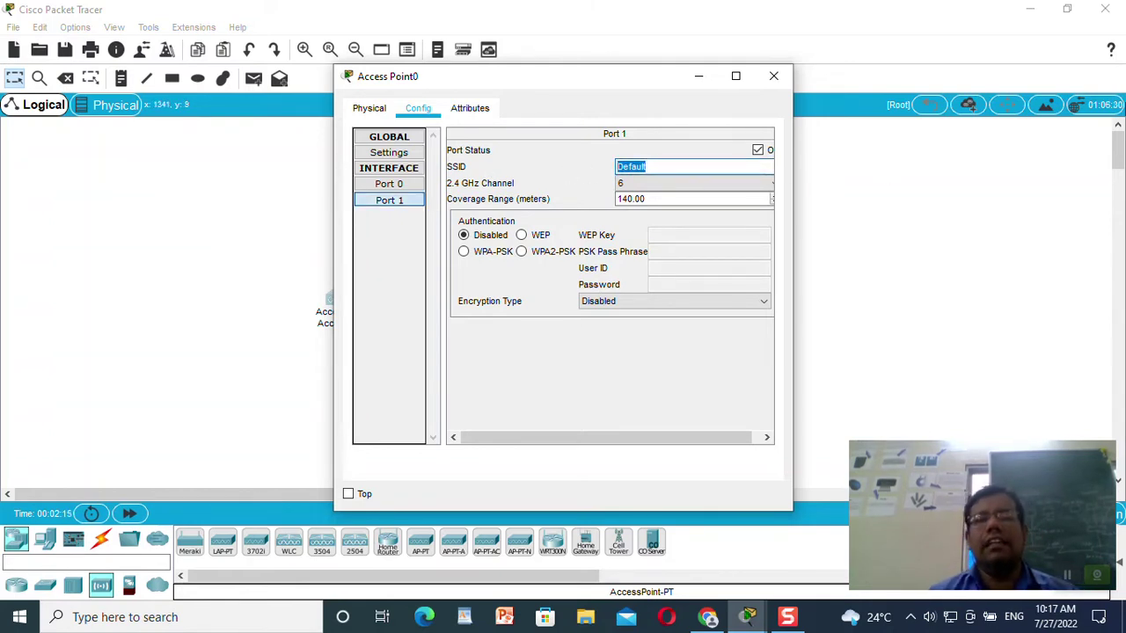
type("CS")
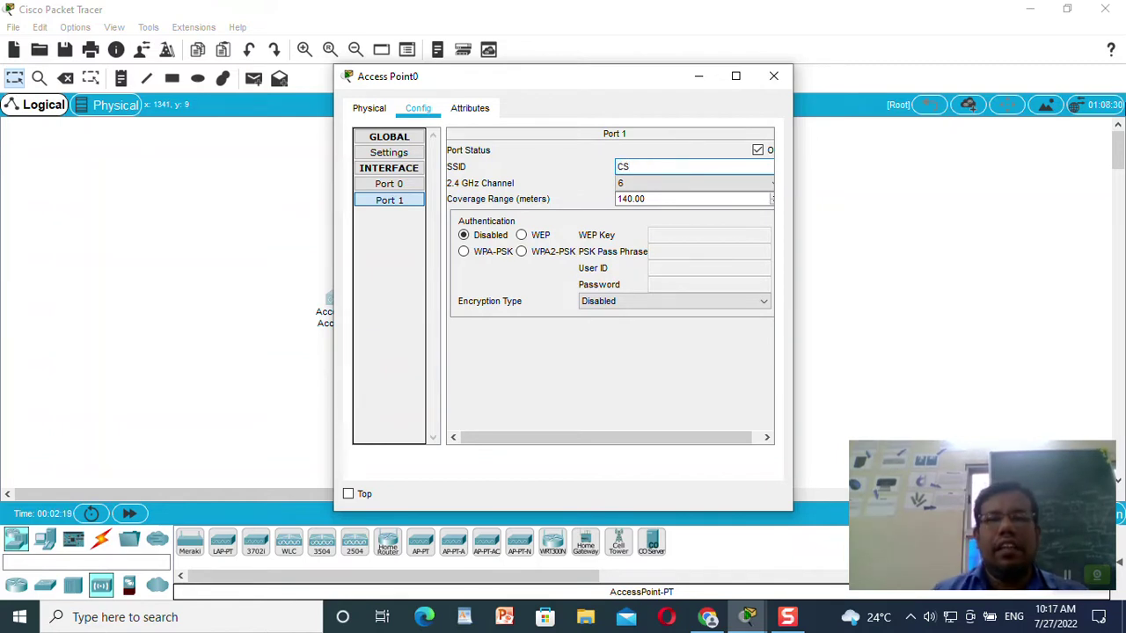
left_click(526, 253)
left_click(673, 251)
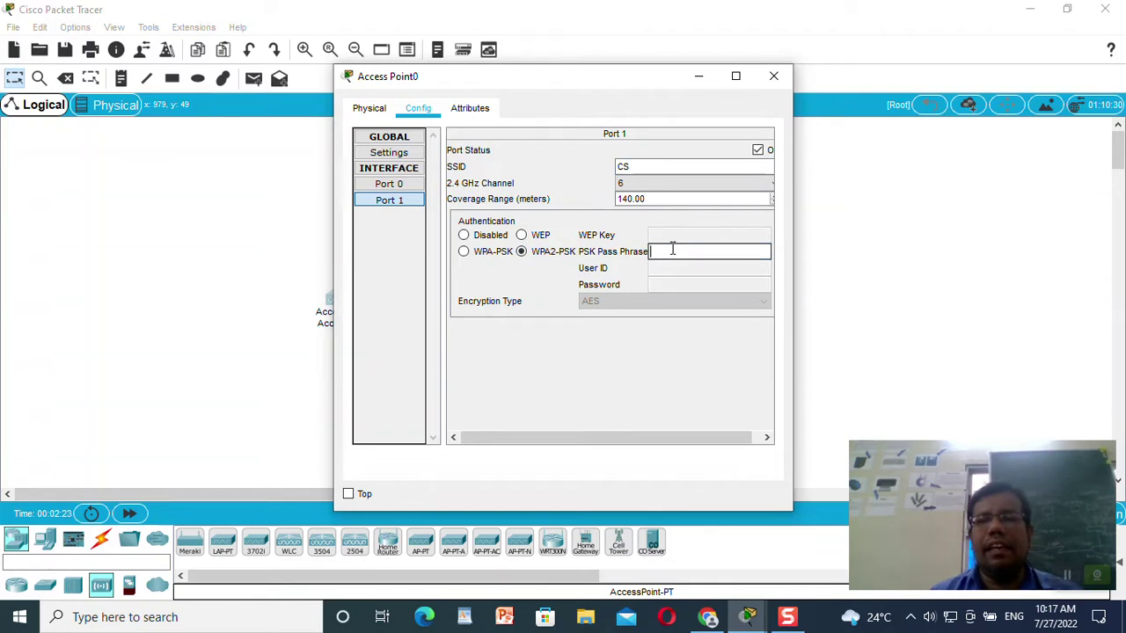
type("Ciscopacket1")
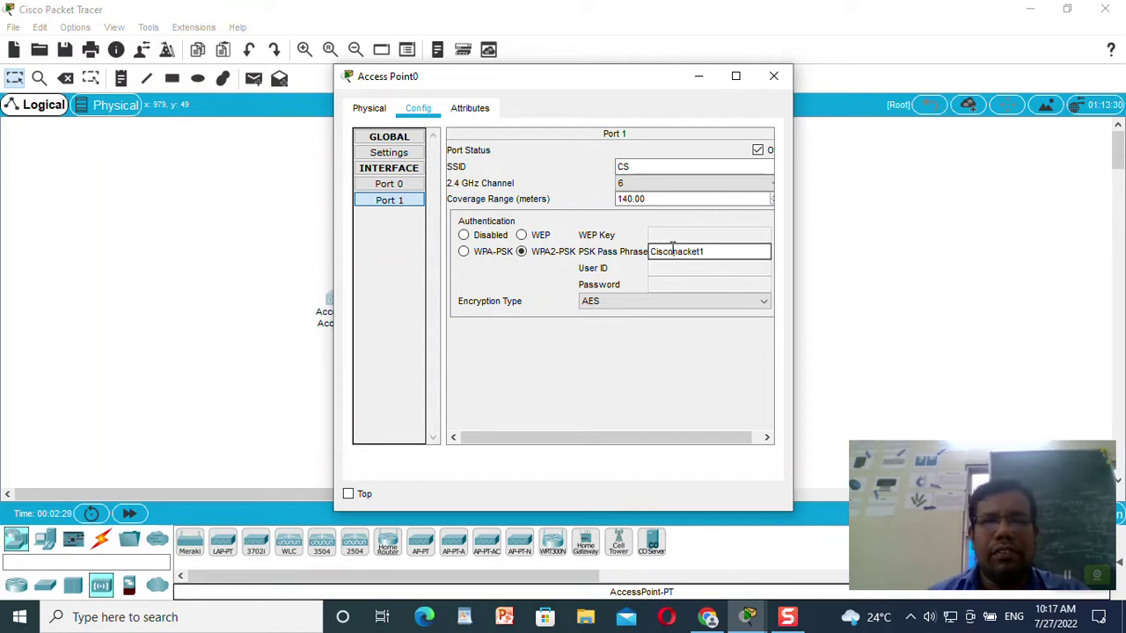
left_click_drag(709, 252, 634, 253)
key("ctrl+c")
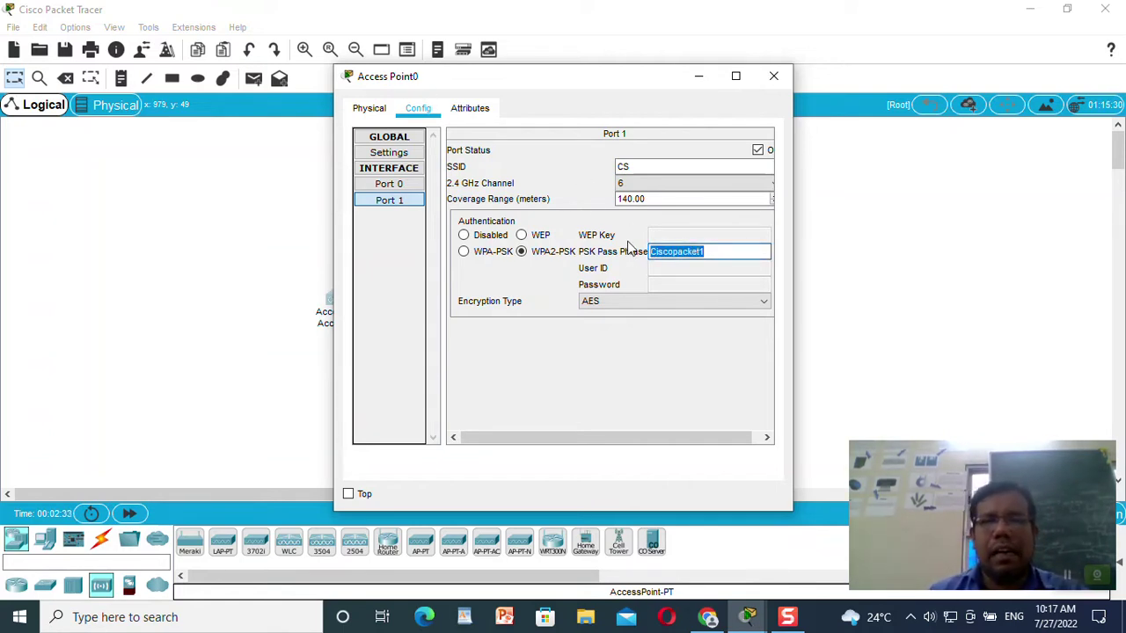
left_click_drag(563, 437, 633, 437)
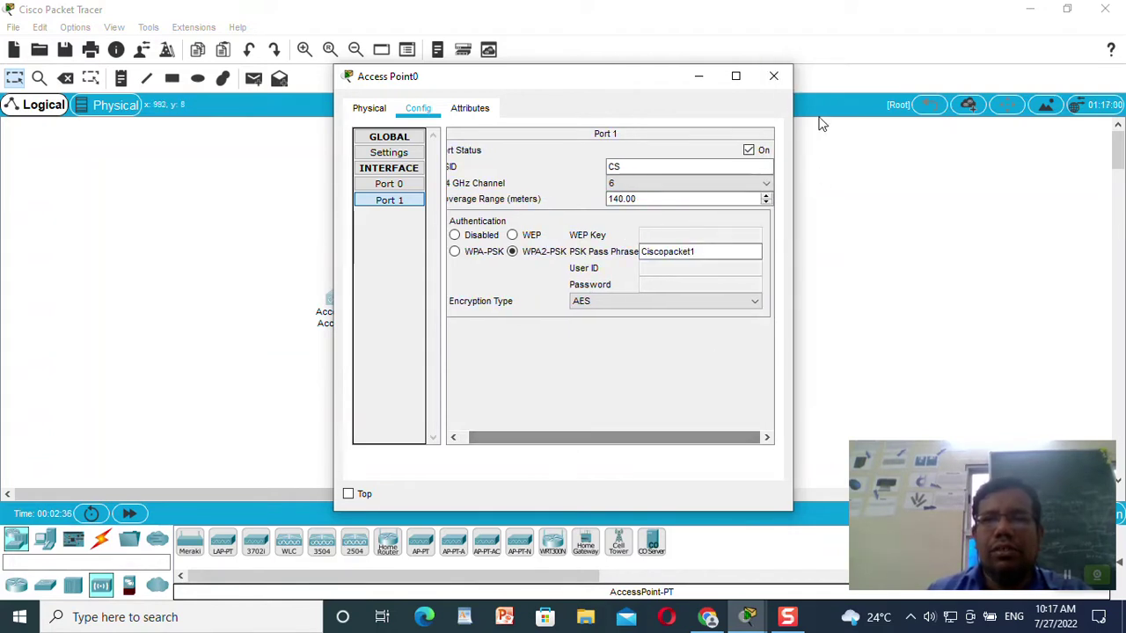
left_click(774, 78)
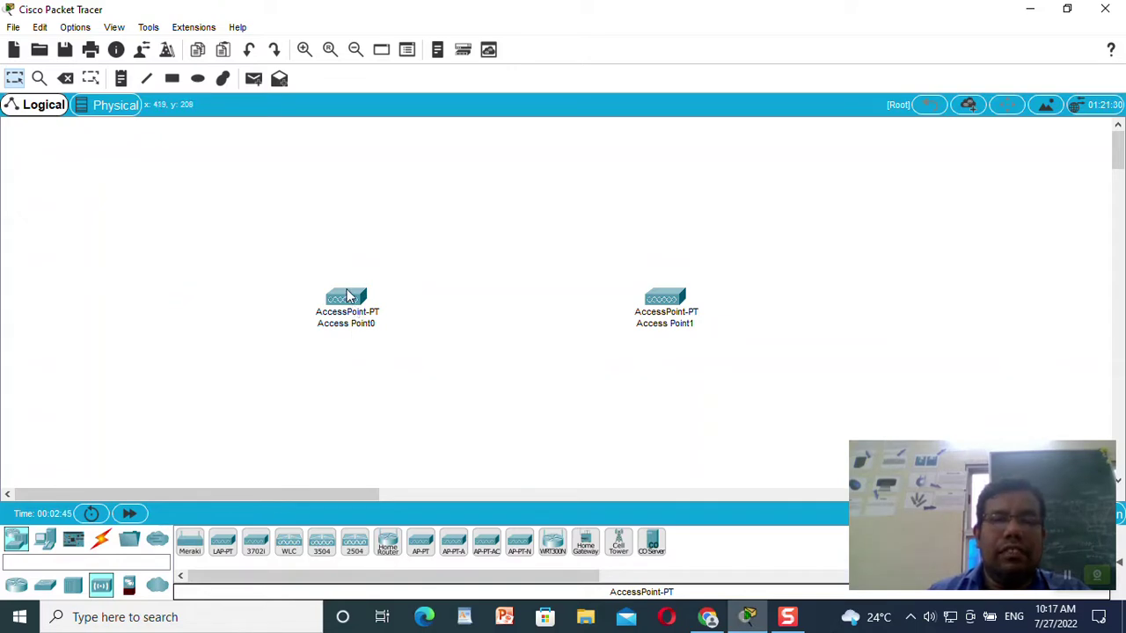
- Give Access Point1's Port 1 the SSID IT with WPA2-PSK/AES and the same pasted pass phrase
left_click(666, 301)
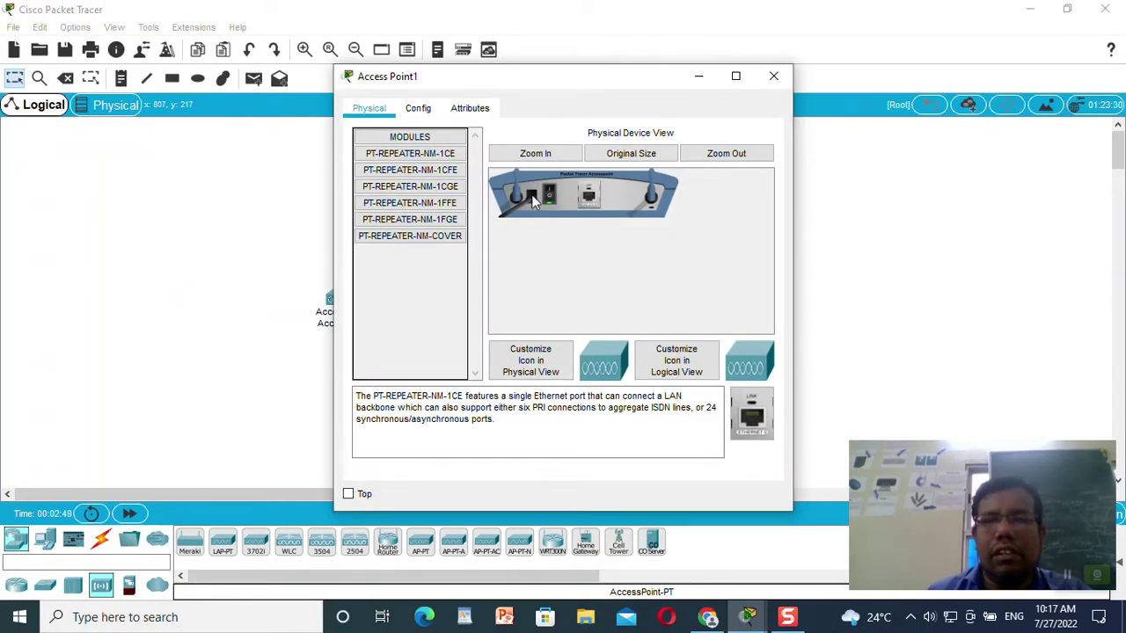
left_click(420, 112)
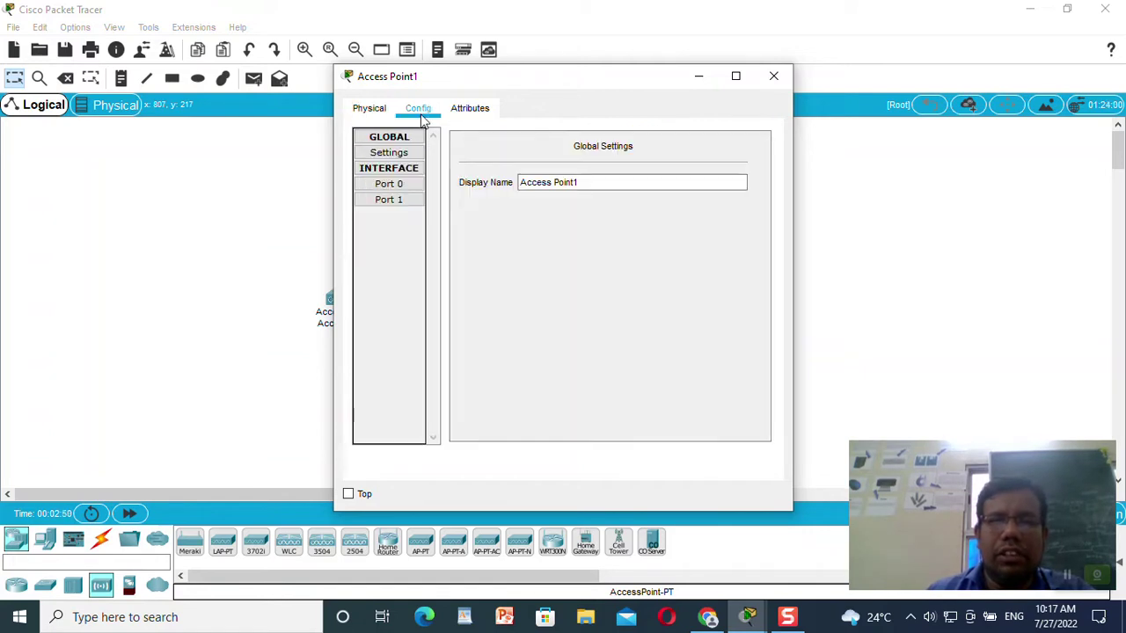
left_click(404, 189)
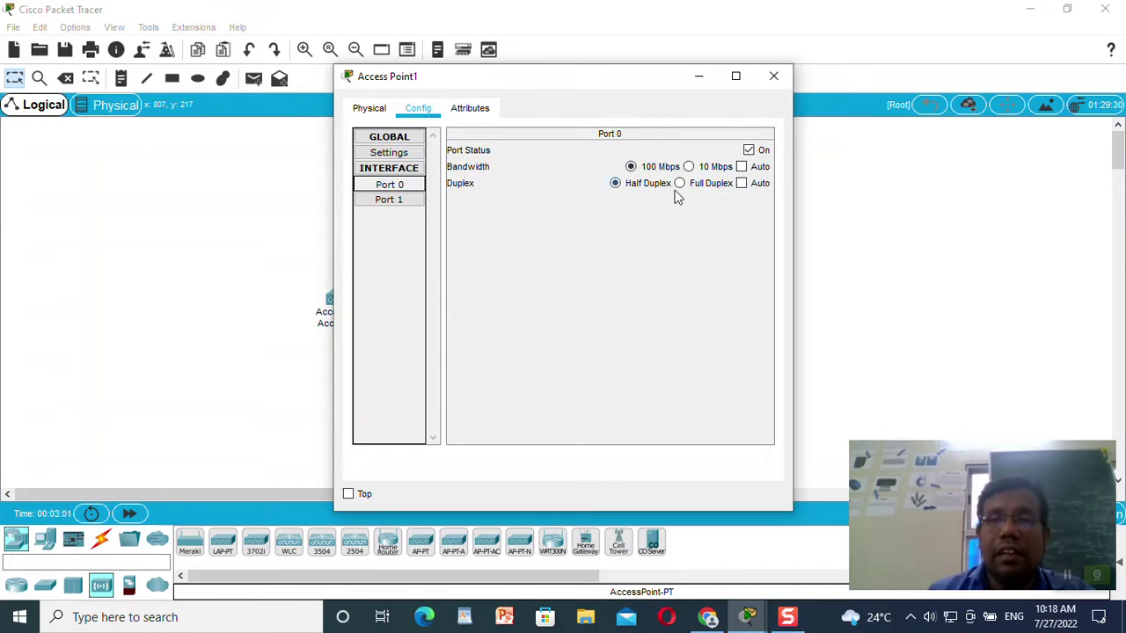
left_click(387, 201)
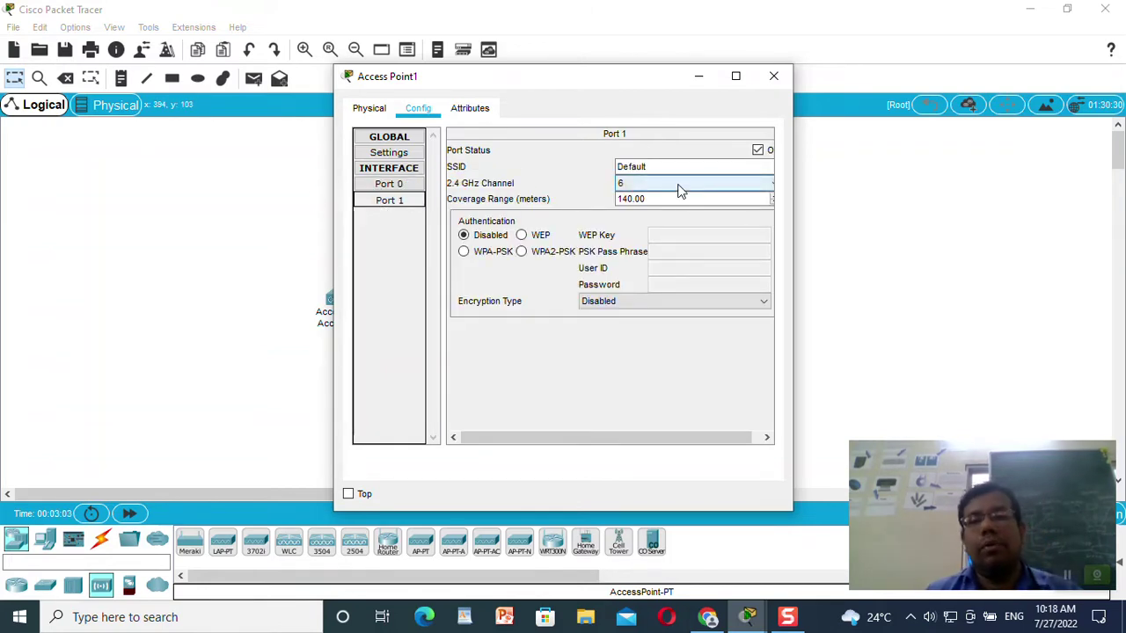
left_click_drag(679, 171, 554, 165)
type("IT")
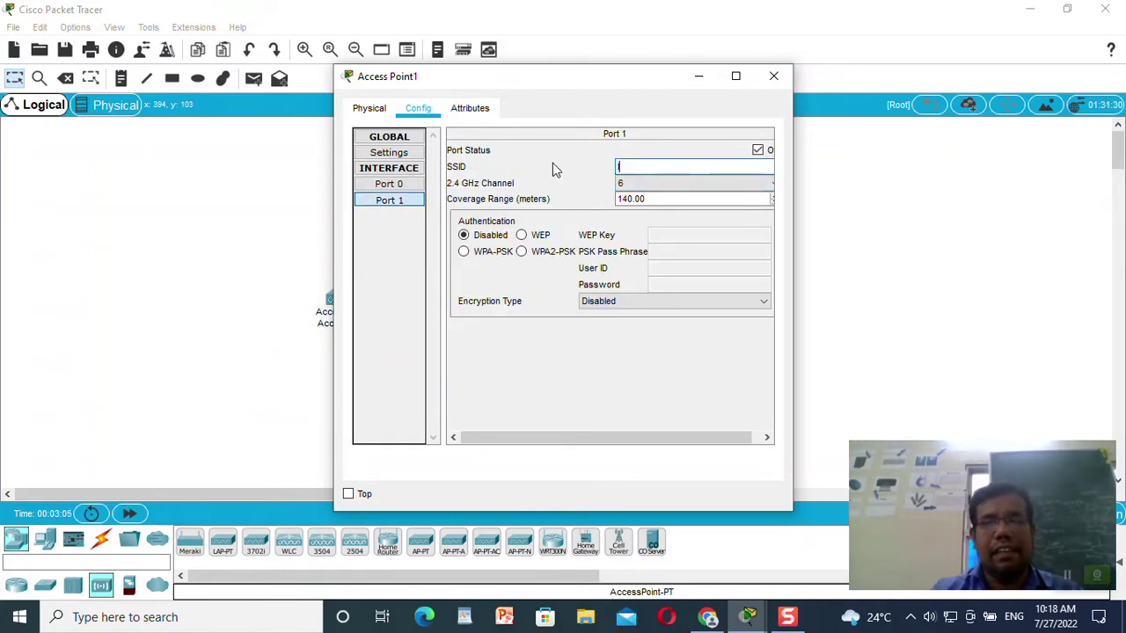
left_click(521, 252)
key("ctrl+v")
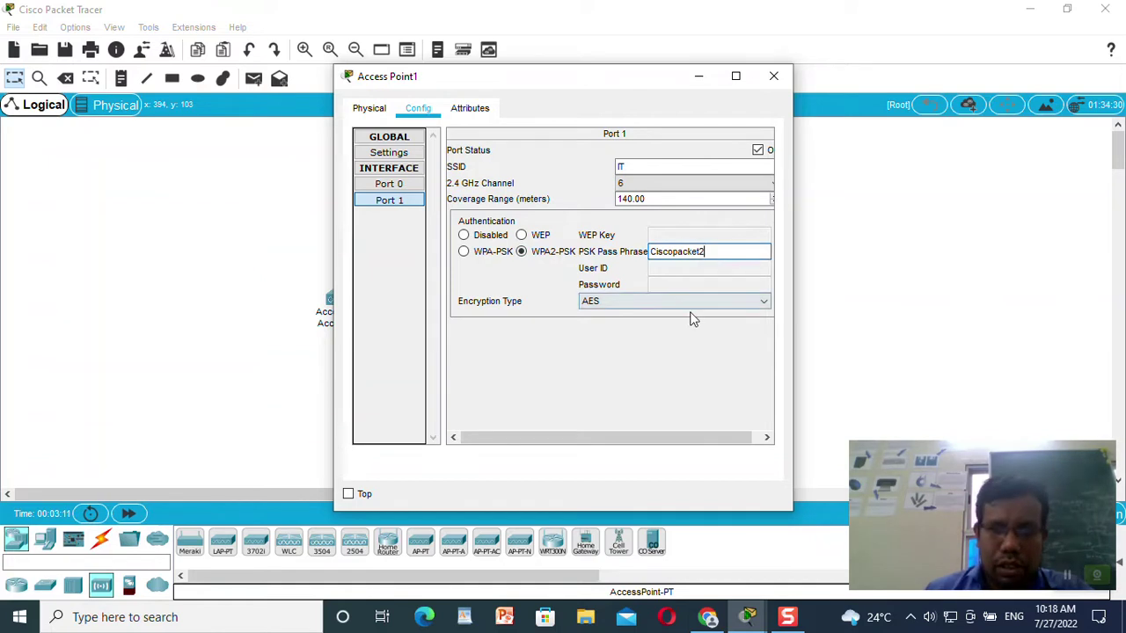
left_click(651, 167)
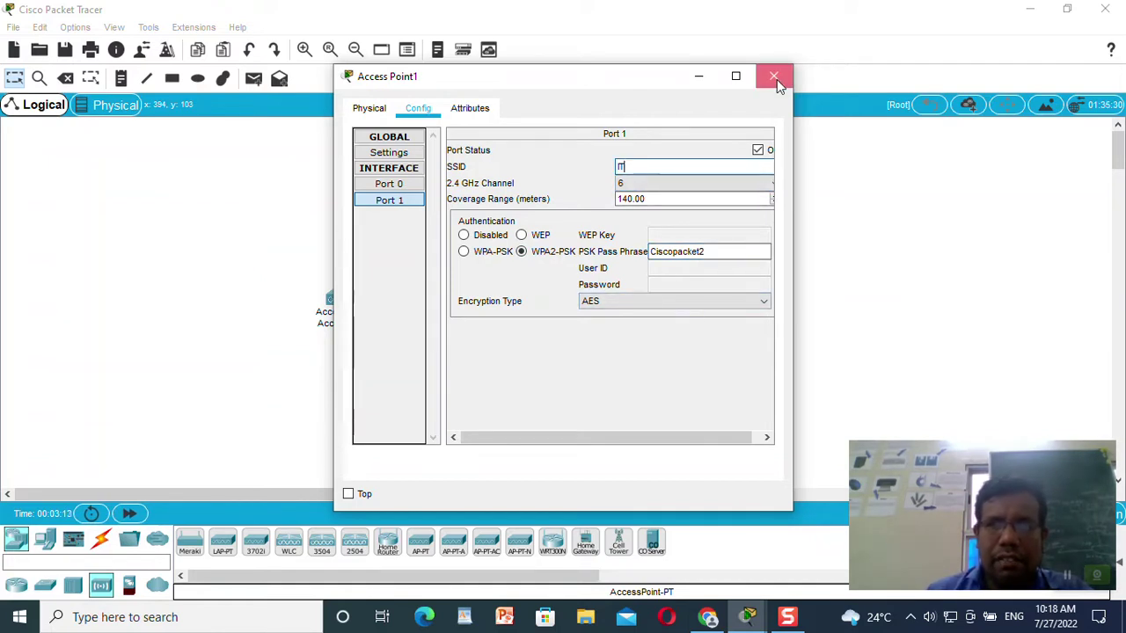
left_click(774, 77)
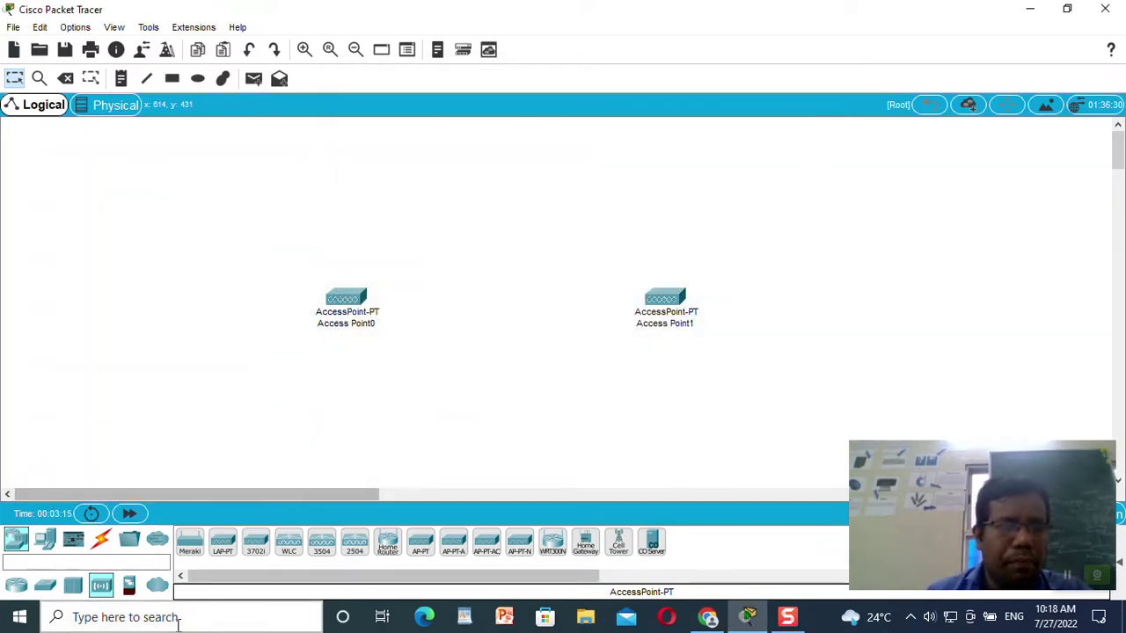
- Place four PC-PT computers, PC0 to PC3, in a row below the two access points
left_click(45, 543)
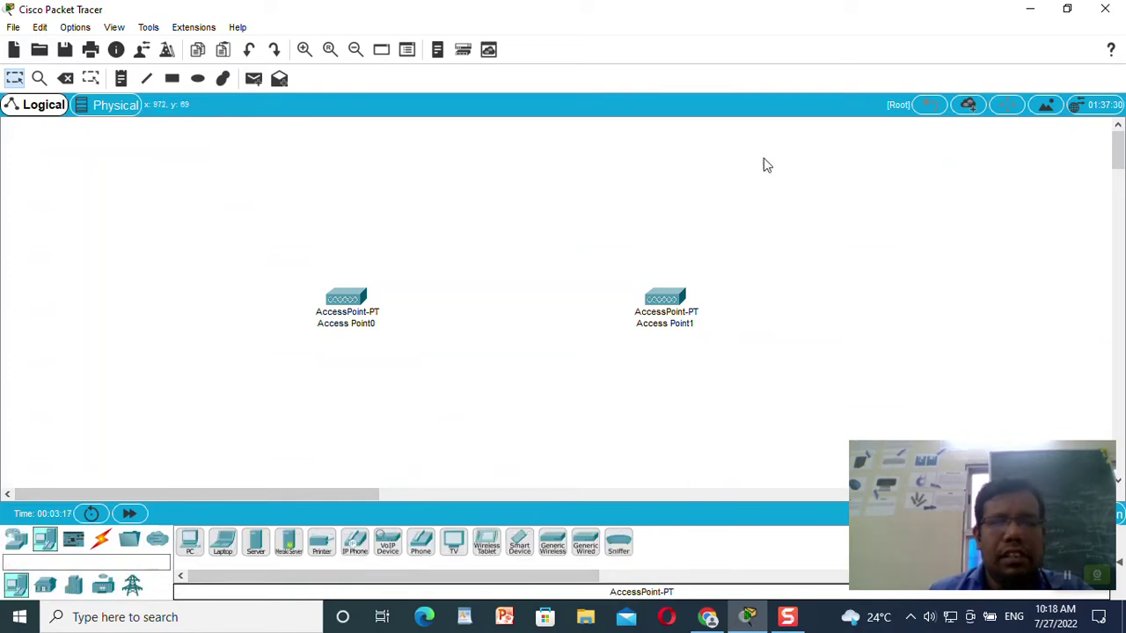
left_click(189, 542)
left_click(243, 395)
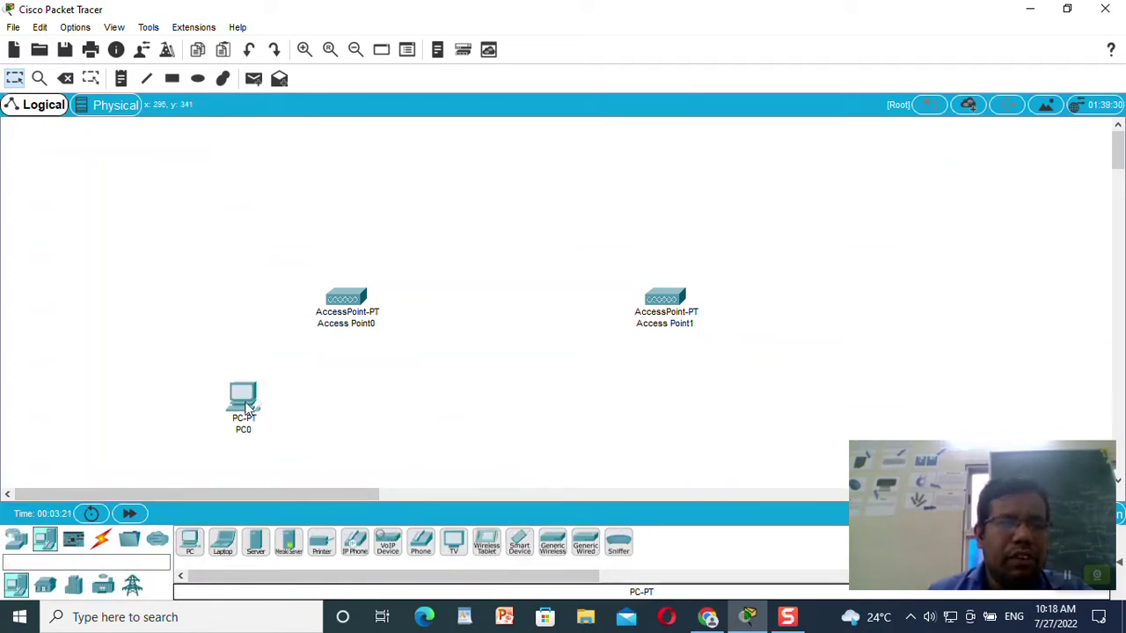
left_click(403, 395)
left_click(189, 543)
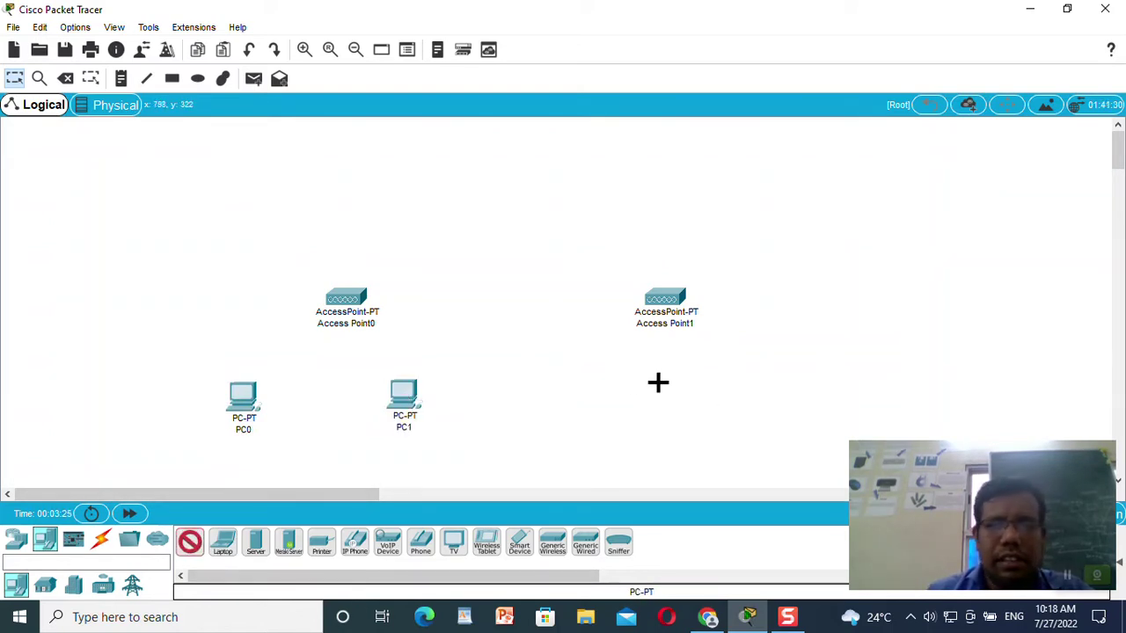
left_click(585, 385)
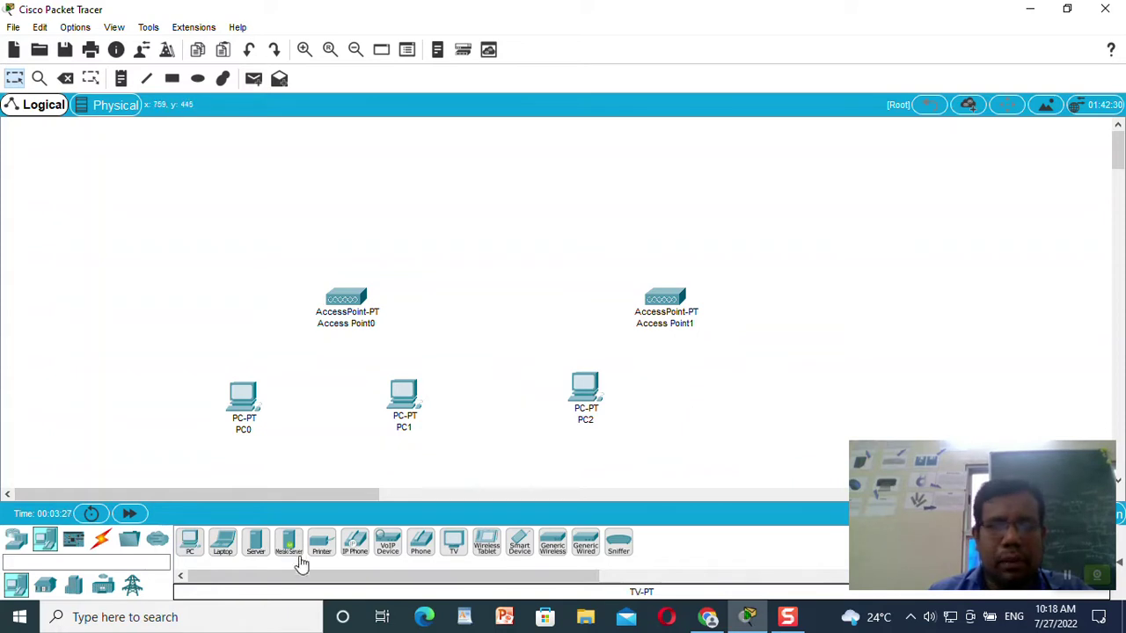
left_click(190, 544)
left_click(744, 376)
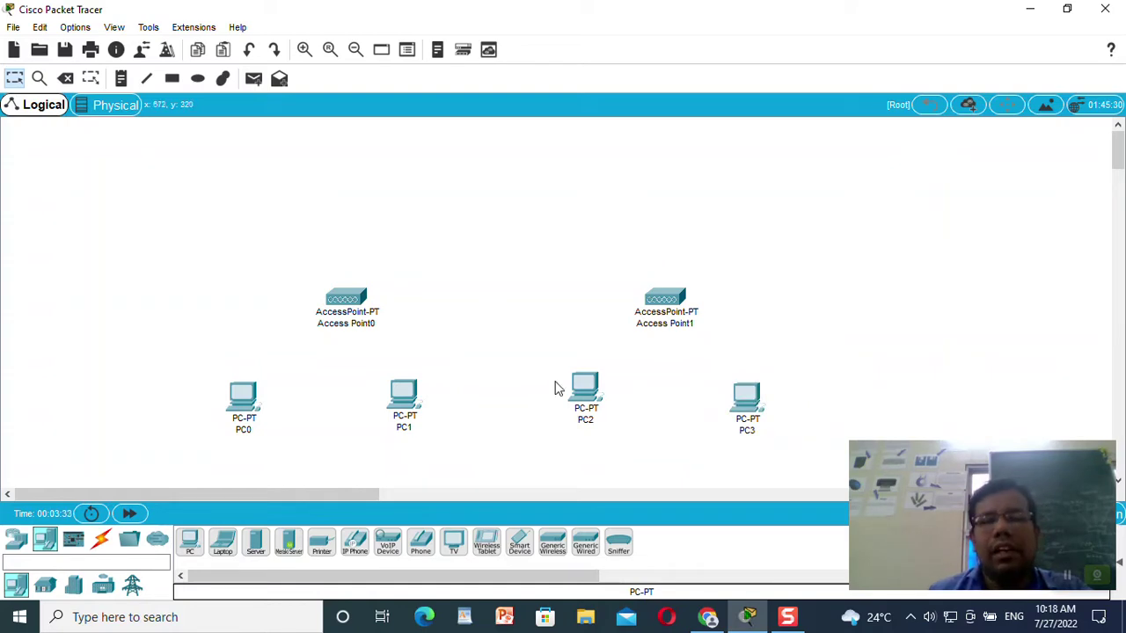
left_click_drag(582, 387, 590, 396)
left_click(243, 398)
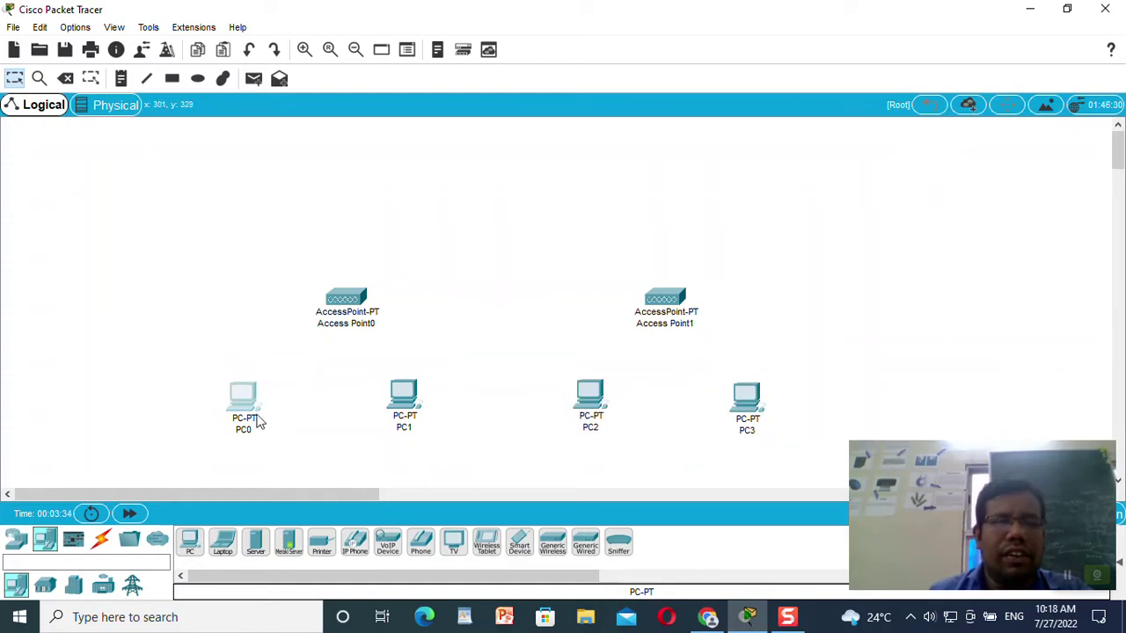
- Give PC0 static IP 192.168.1.2, mask 255.255.255.0, gateway 192.168.1.1
left_click(467, 108)
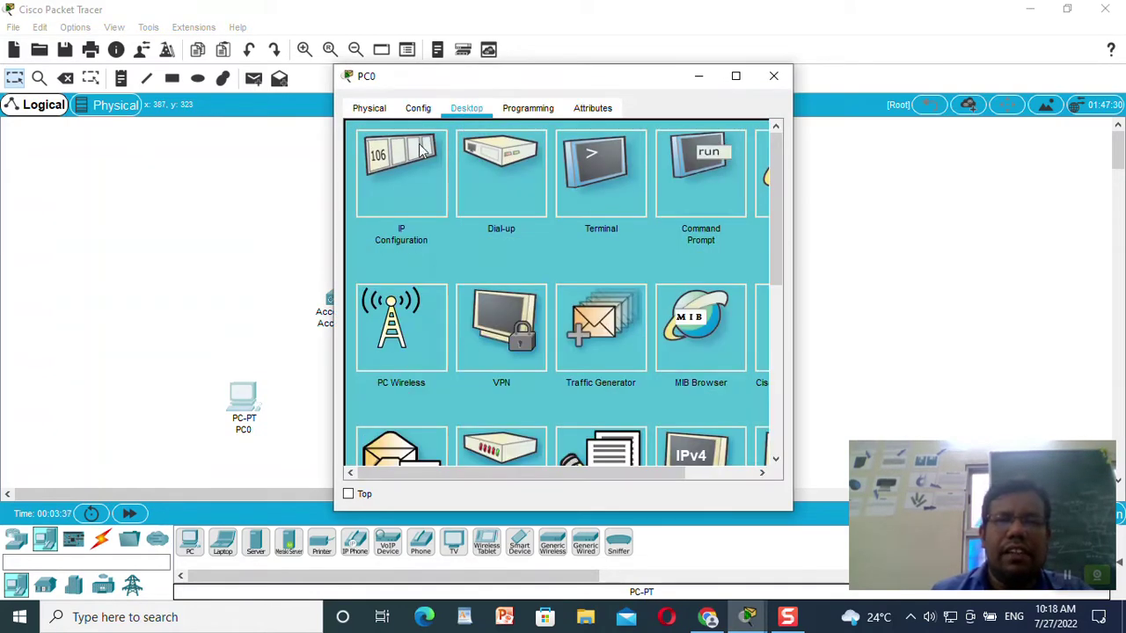
left_click(442, 173)
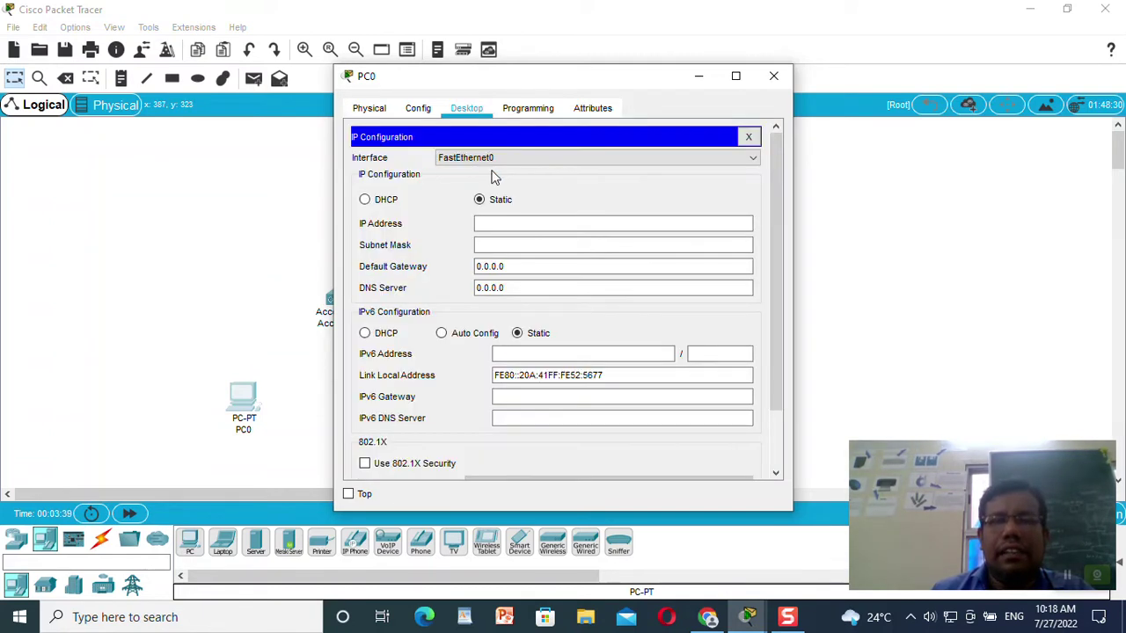
left_click(490, 223)
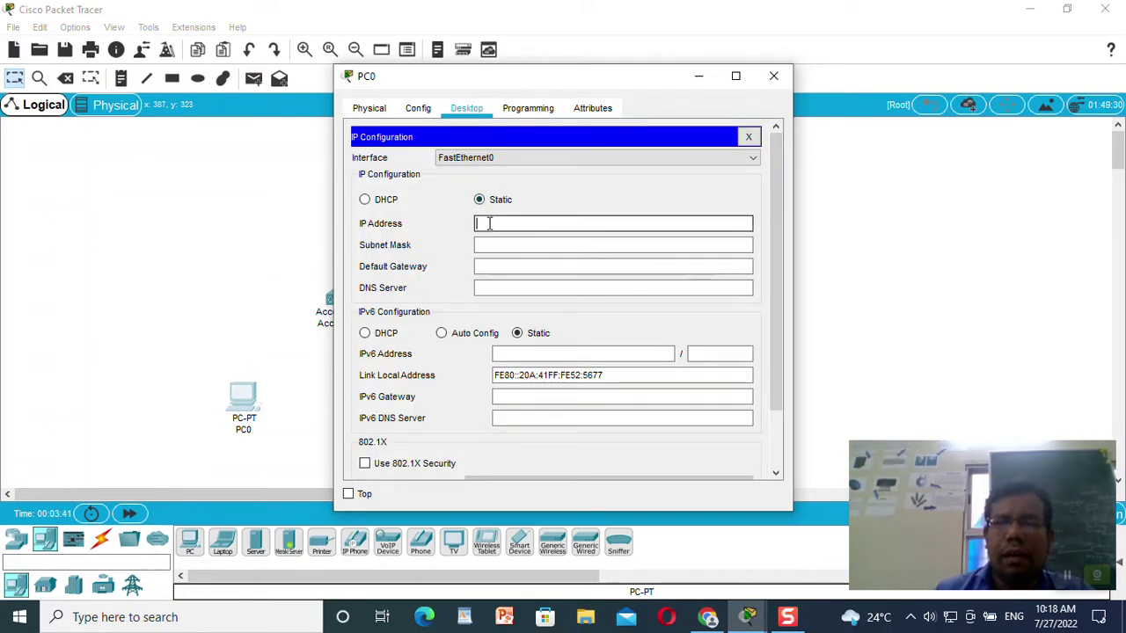
type("192.16")
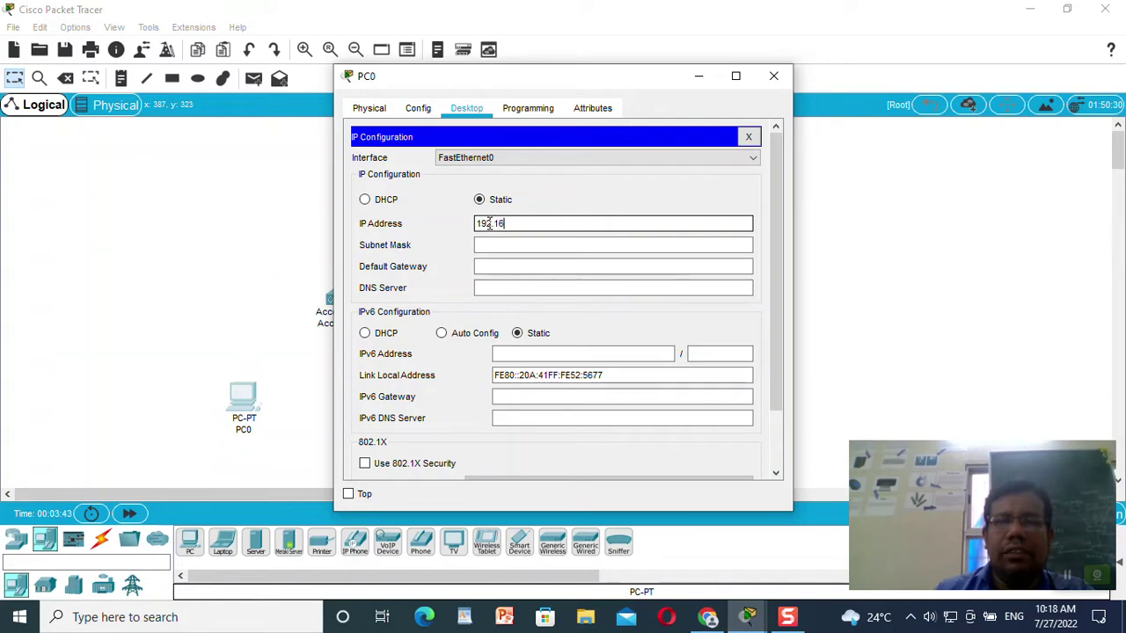
type("8.1.2")
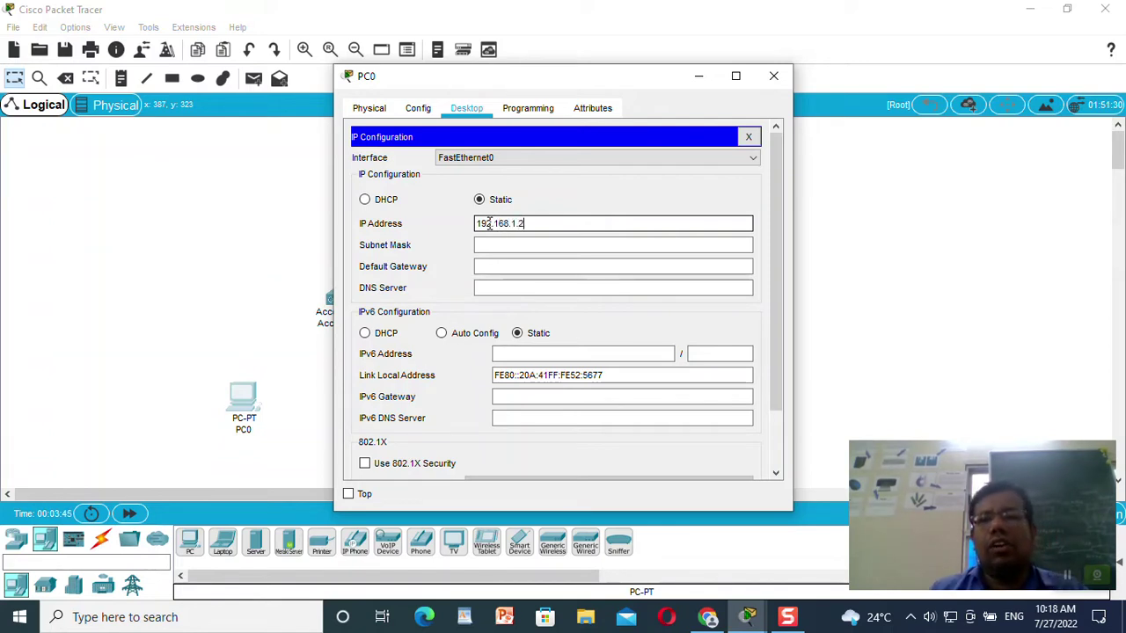
key("Tab")
key("Tab")
type("192.168.")
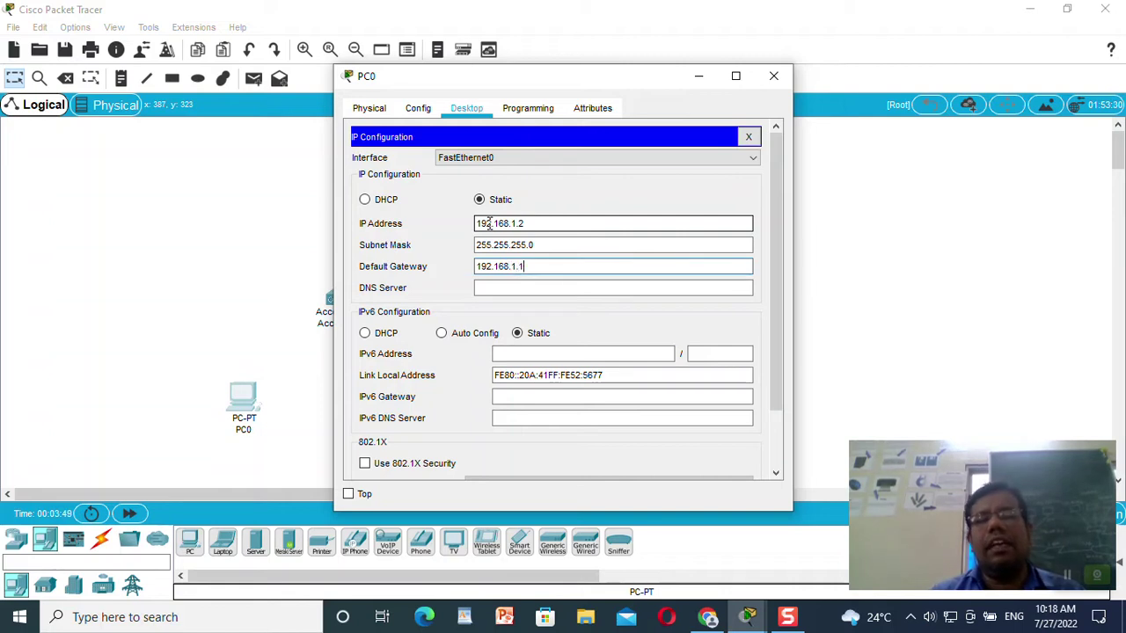
type("1.1")
left_click(593, 289)
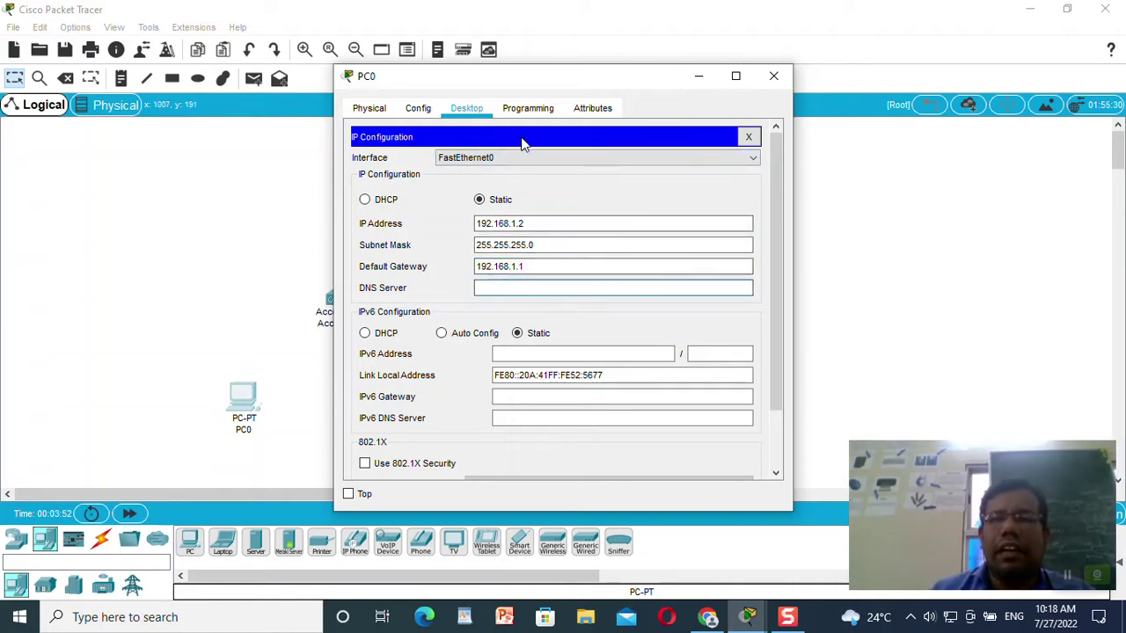
left_click(773, 76)
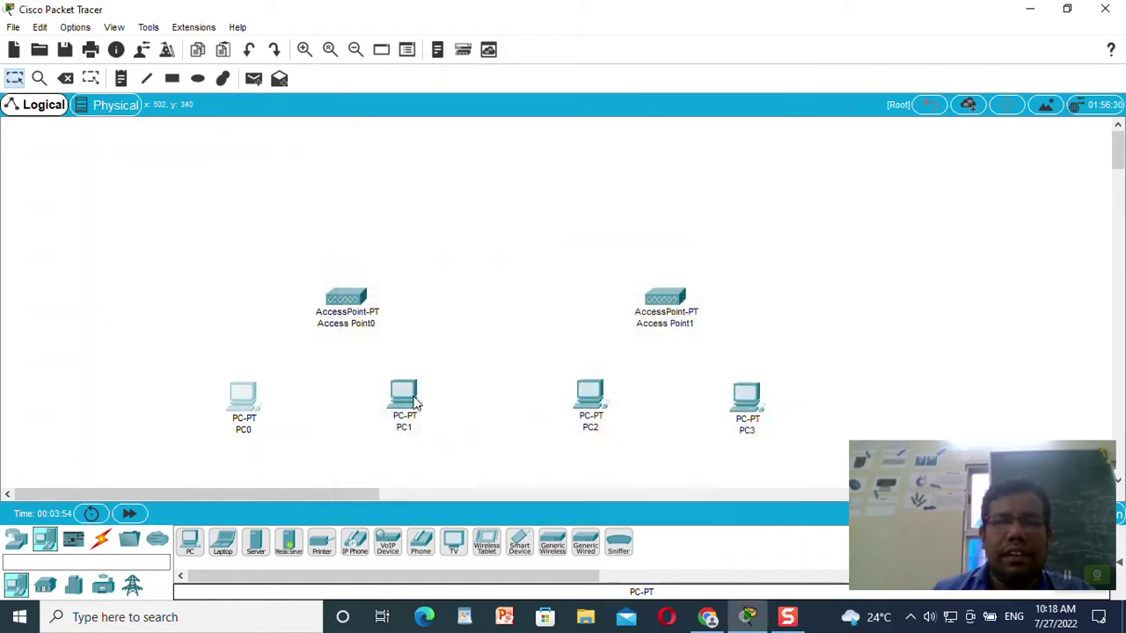
- Give PC1 static IP 192.168.1.3 with mask 255.255.255.0 and gateway 192.168.1.1
left_click(413, 400)
left_click(469, 110)
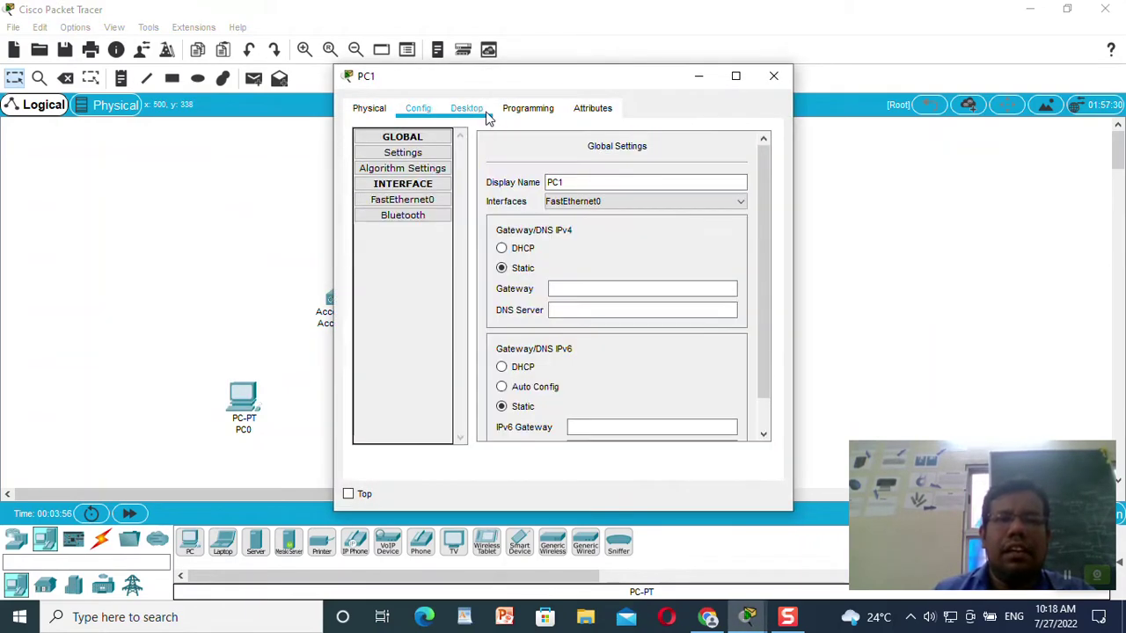
left_click(400, 180)
left_click(494, 224)
type("192.168.1.3")
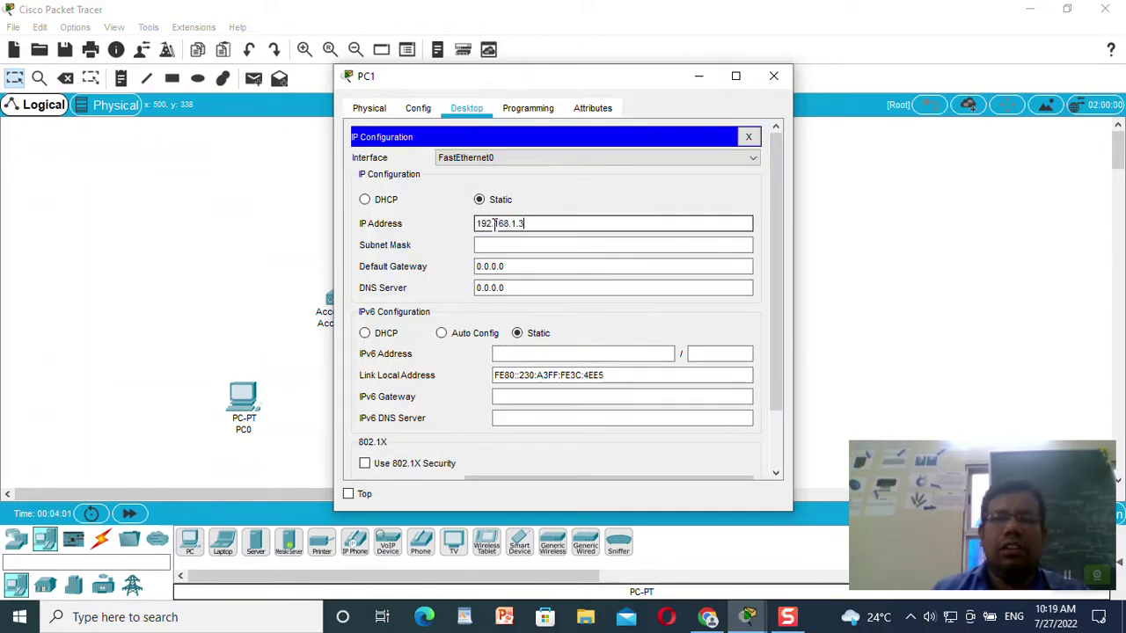
key("Tab")
key("Tab")
type("192.1")
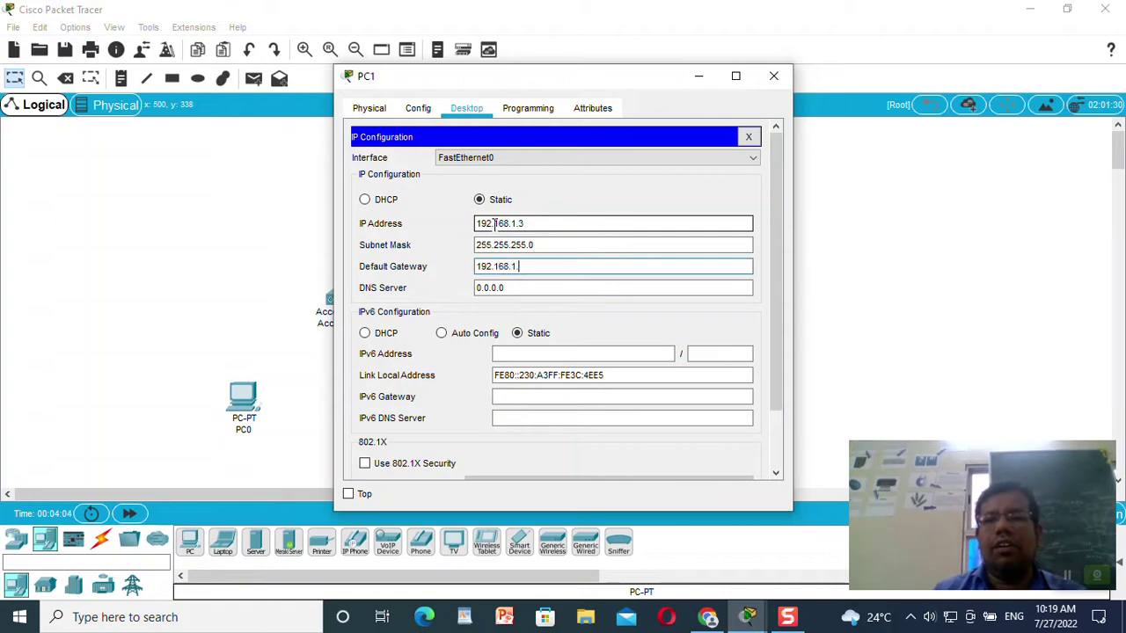
type("68.1.1")
left_click(773, 75)
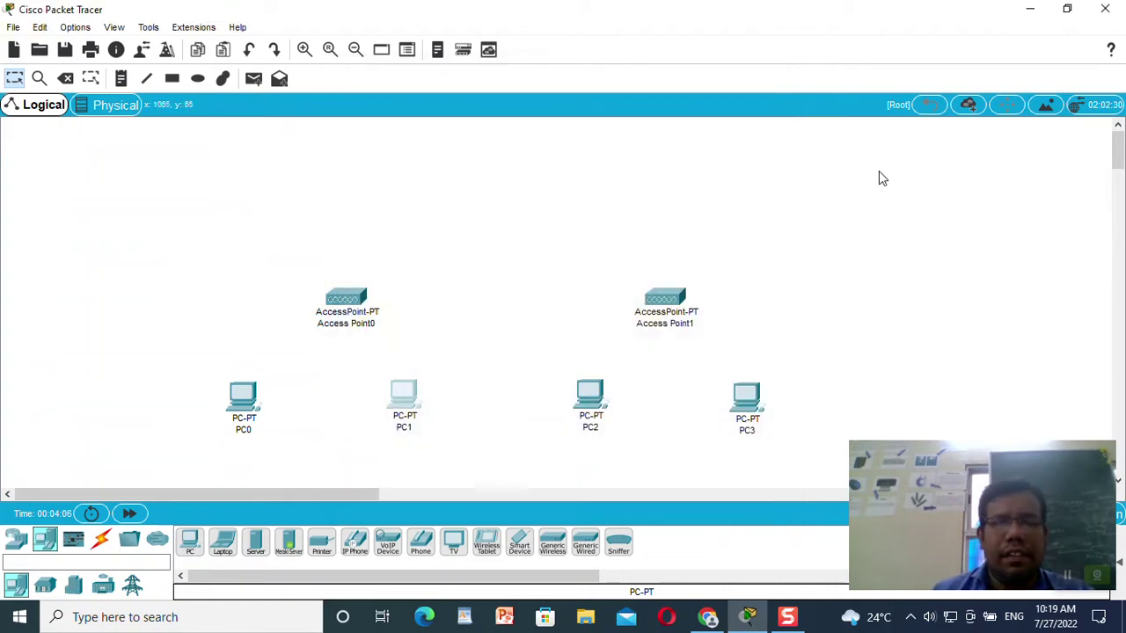
- Give PC2 static IP 171.16.10.2, mask 255.255.0.0, gateway 171.16.10.1
left_click(592, 414)
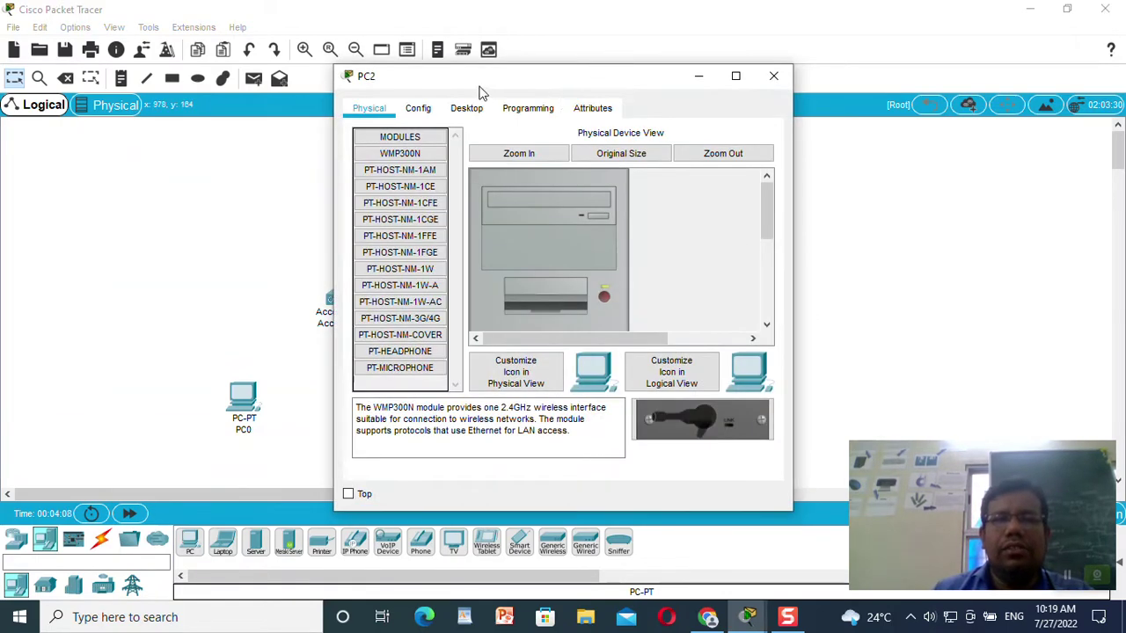
left_click(467, 108)
left_click(413, 158)
left_click(549, 220)
type("171.16.")
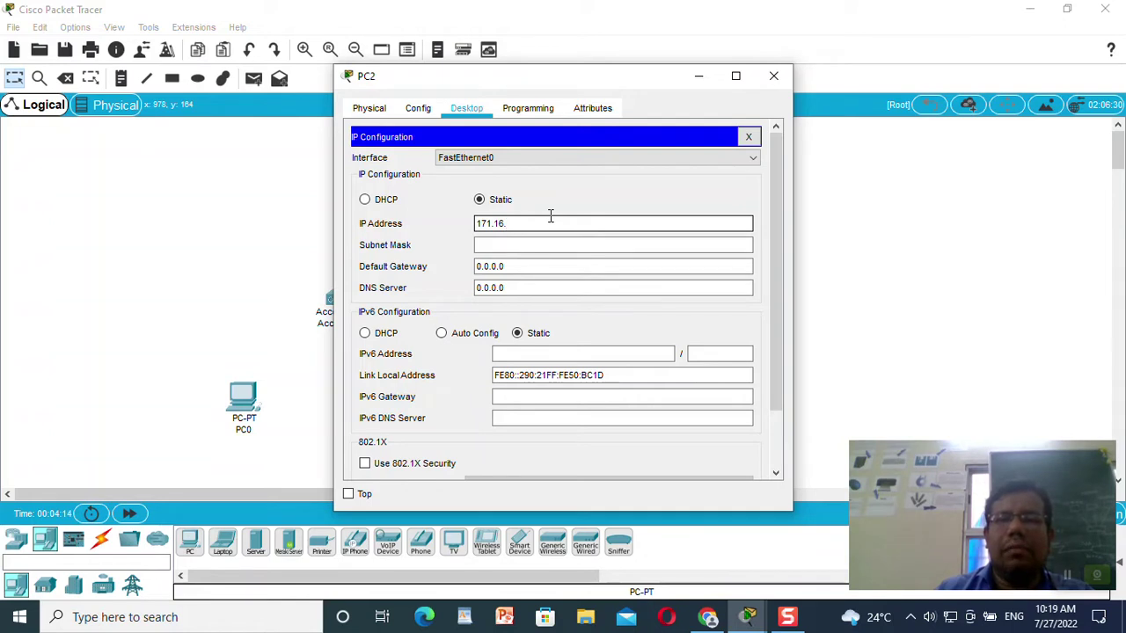
key("Tab")
key("Tab")
type("17")
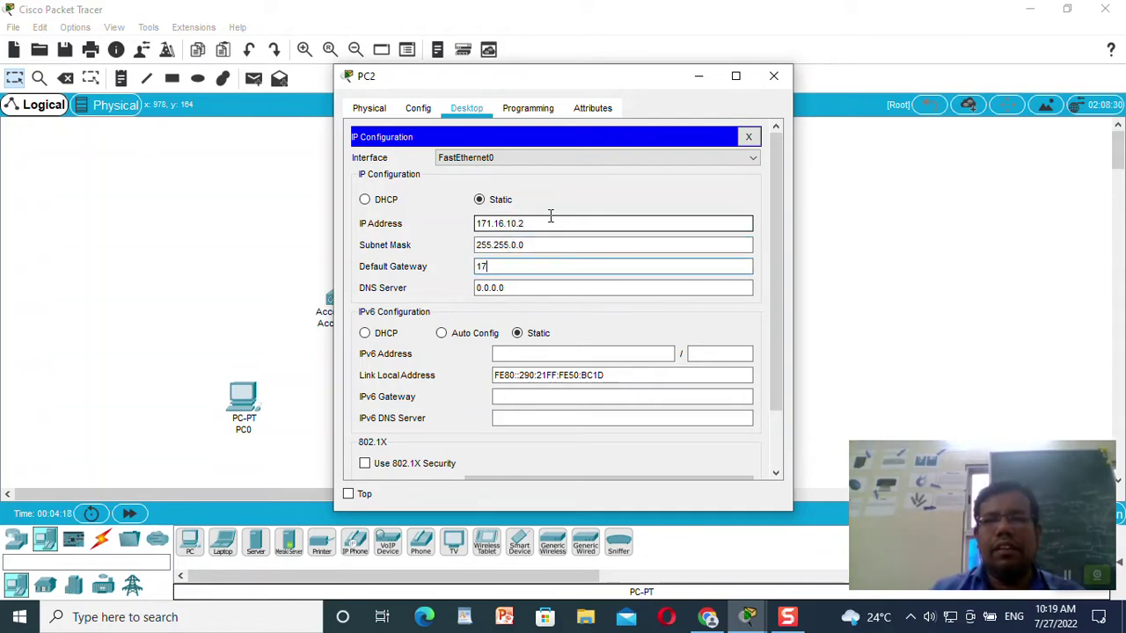
type("2.16.10.1")
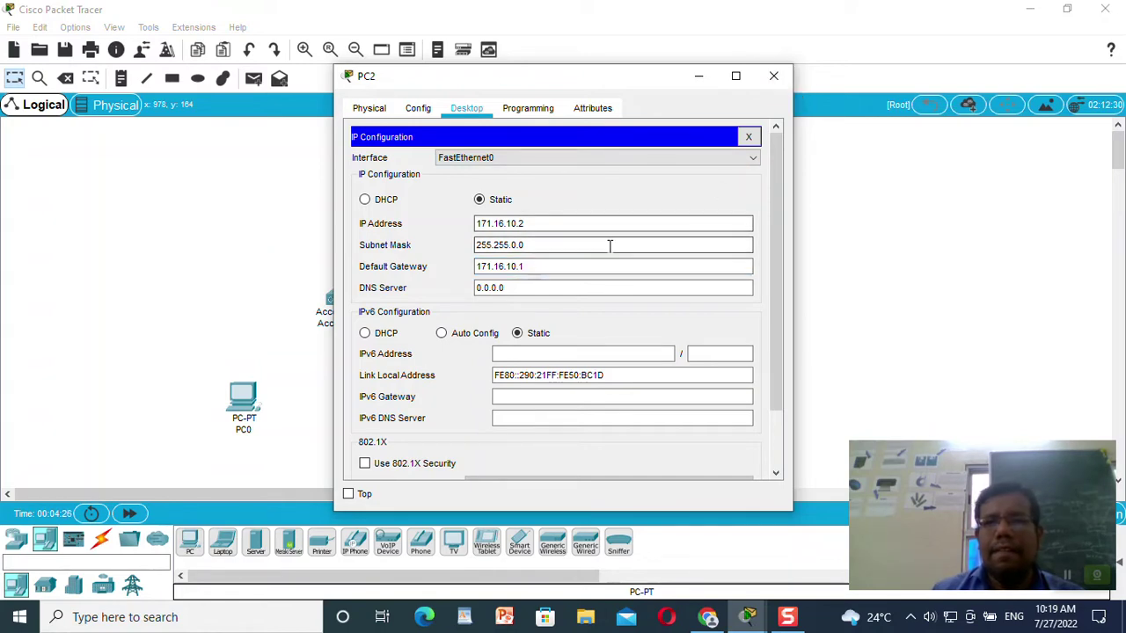
left_click(773, 76)
- Give PC3 static IP 171.16.10.3 with mask 255.255.0.0 and gateway 171.16.10.1
left_click(746, 400)
left_click(418, 108)
left_click(466, 108)
left_click(398, 162)
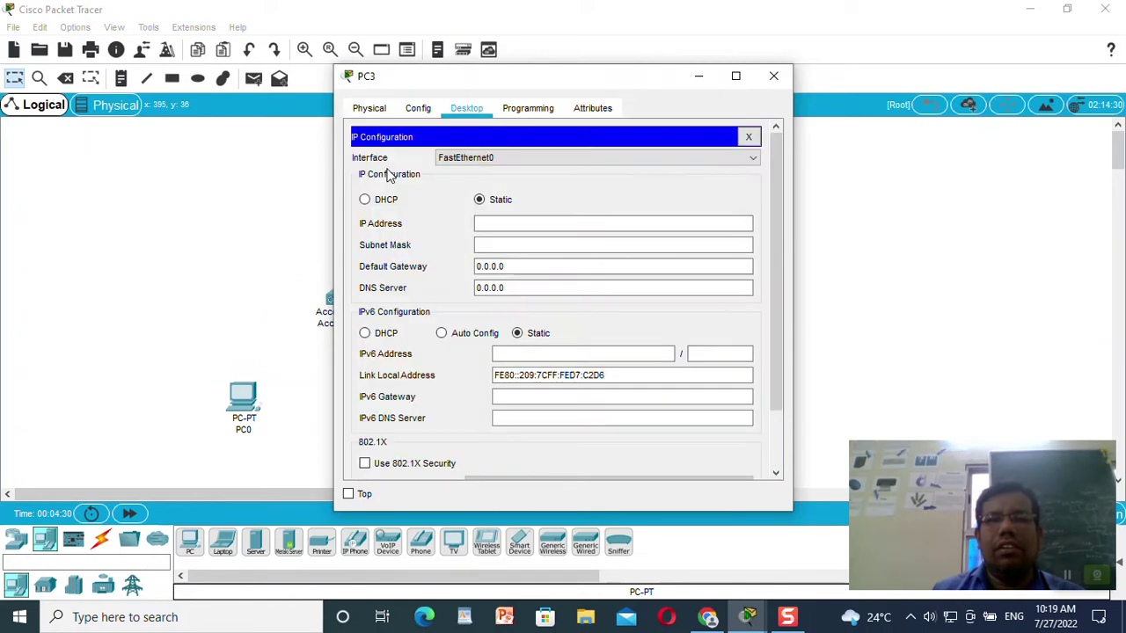
type("171.16.10.3")
key("Tab")
key("Tab")
type("17")
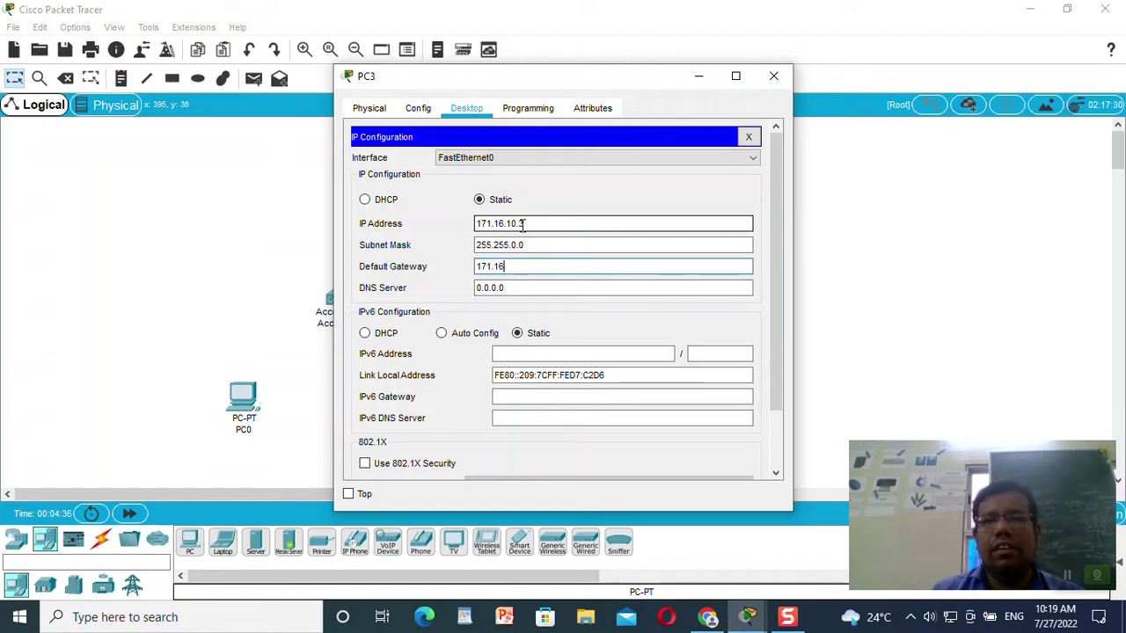
key("Tab")
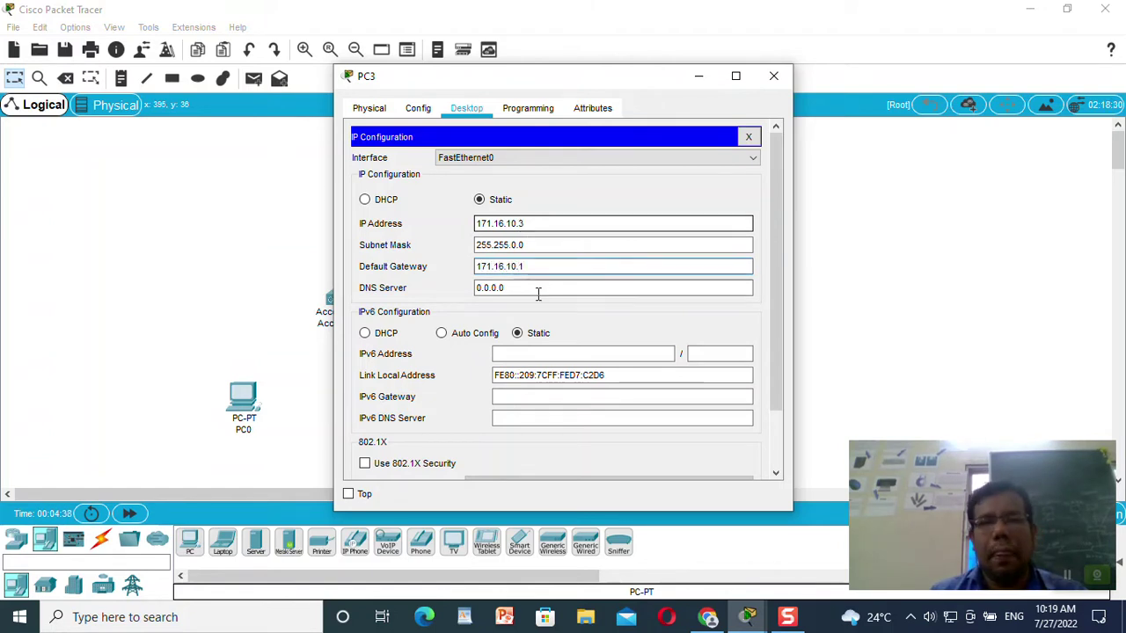
left_click(774, 78)
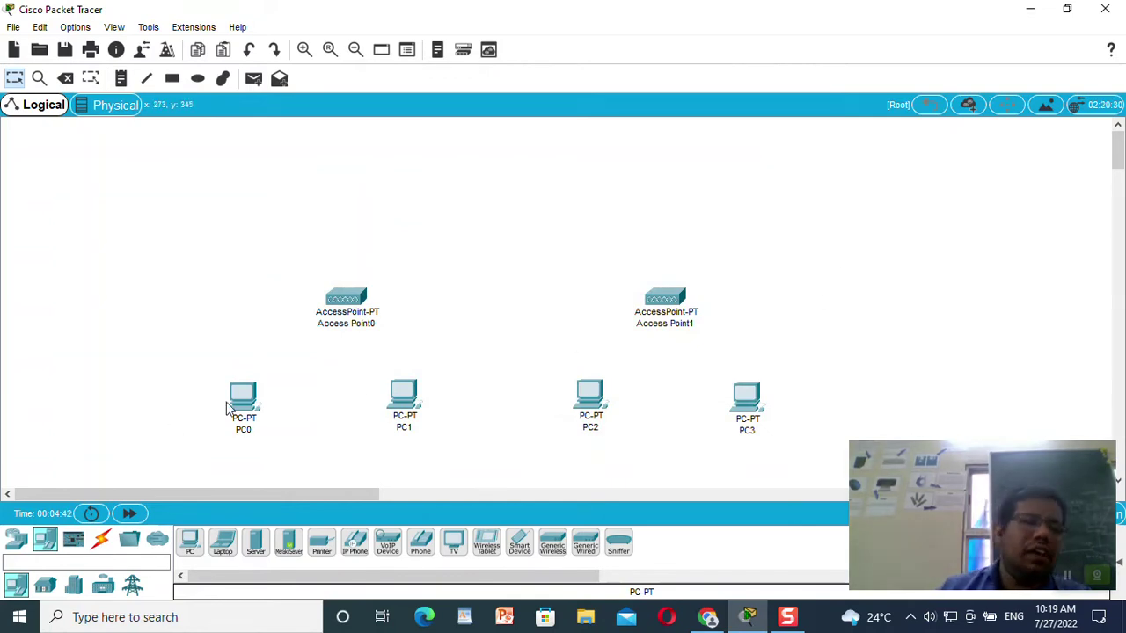
- Install the WMP300N wireless module in PC0's rear slot
mouse_move(236, 401)
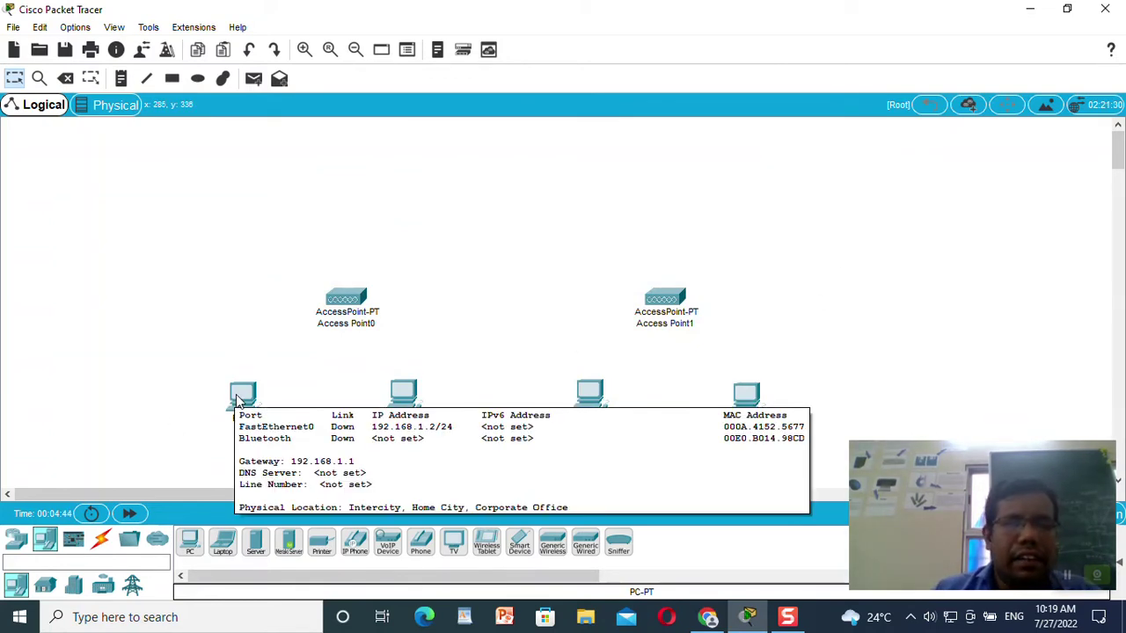
left_click(237, 400)
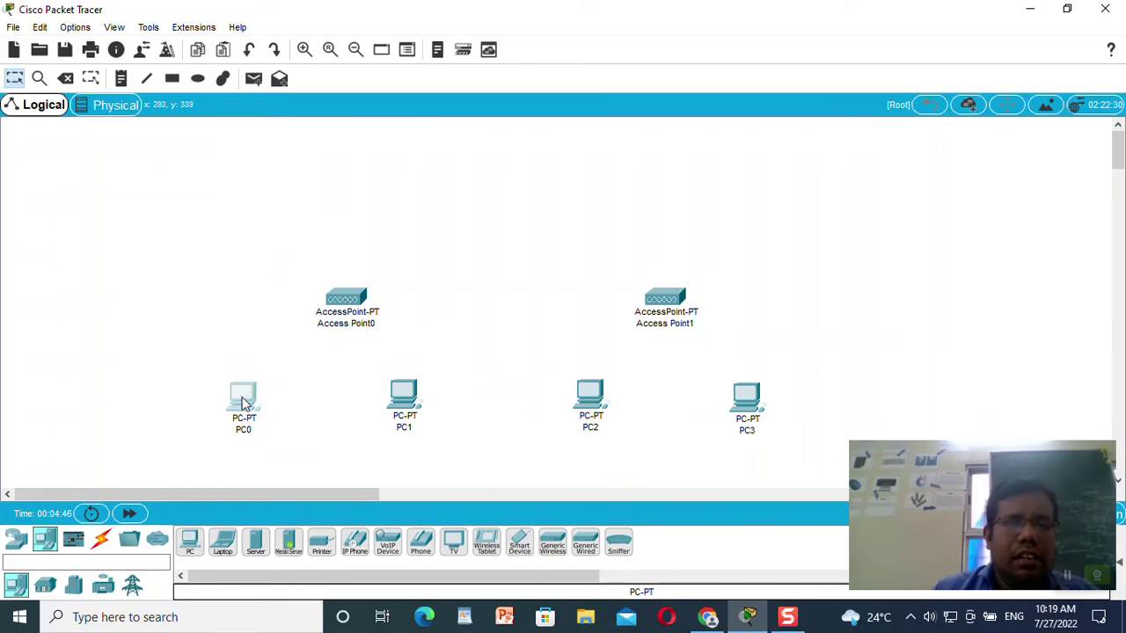
left_click(369, 108)
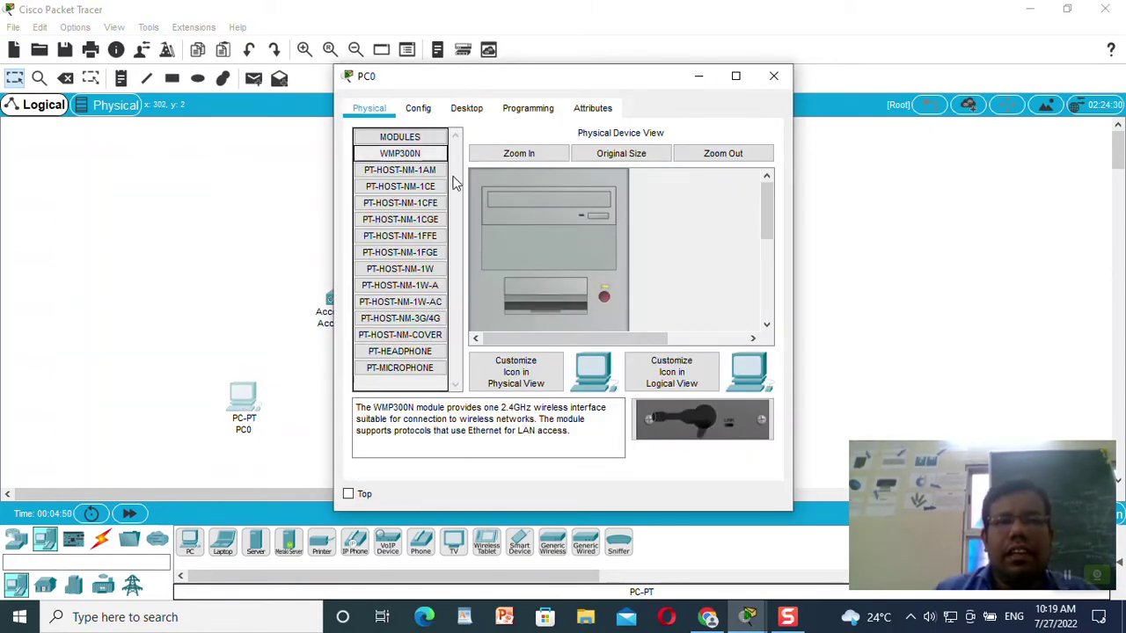
scroll(608, 300, "down", 5)
left_click_drag(699, 421, 562, 309)
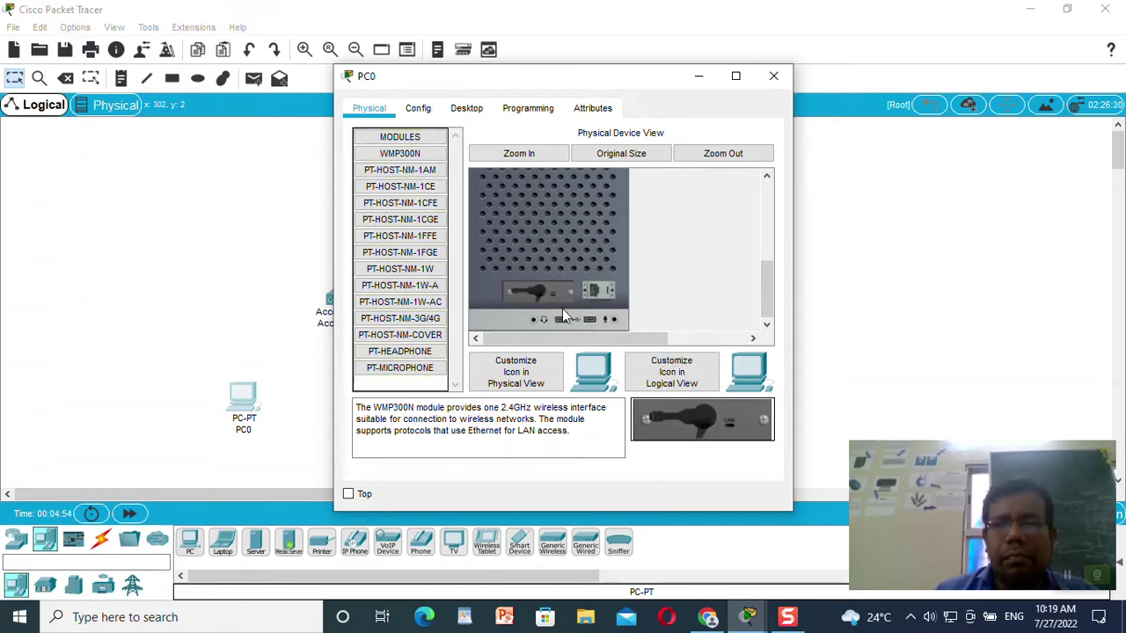
scroll(640, 291, "up", 5)
left_click(774, 76)
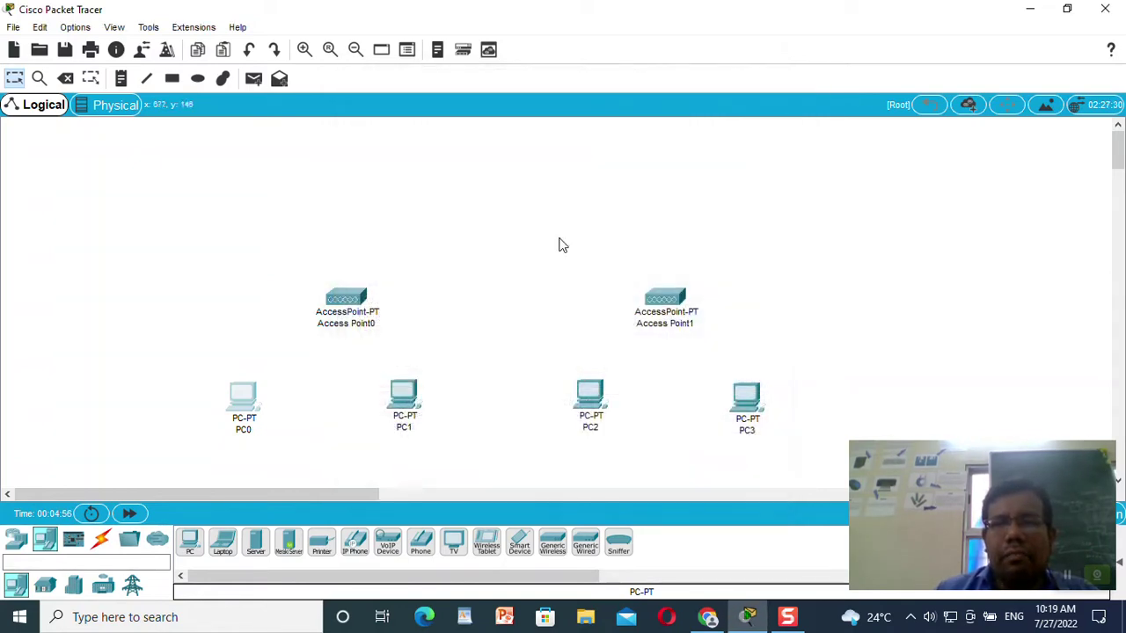
- Install the WMP300N wireless module in PC1's rear slot
left_click(397, 402)
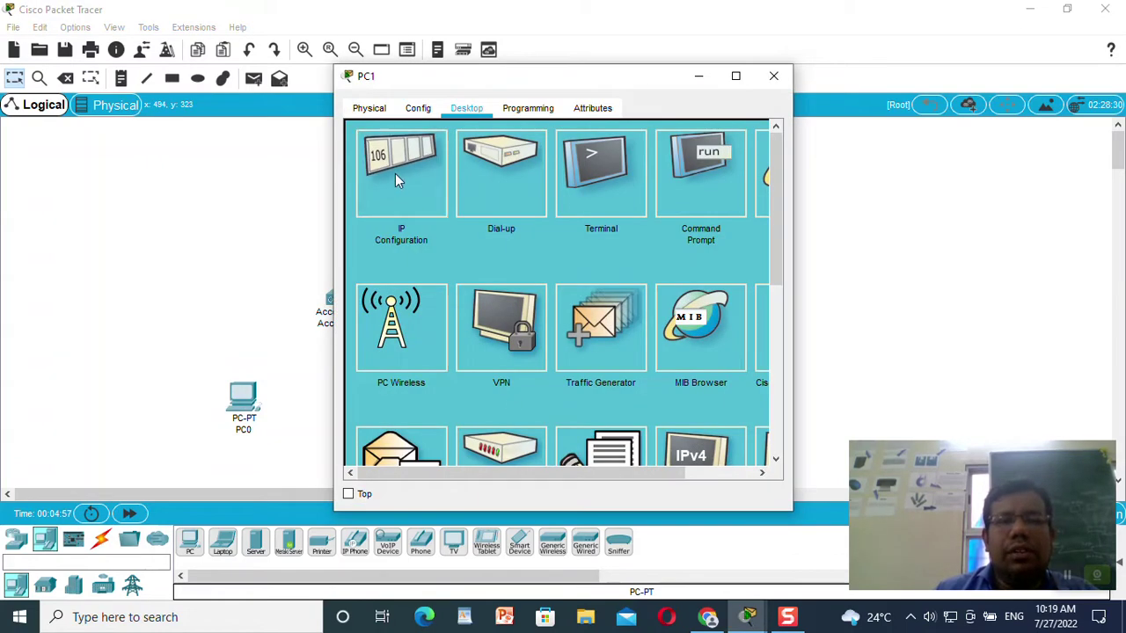
left_click(395, 174)
left_click(370, 109)
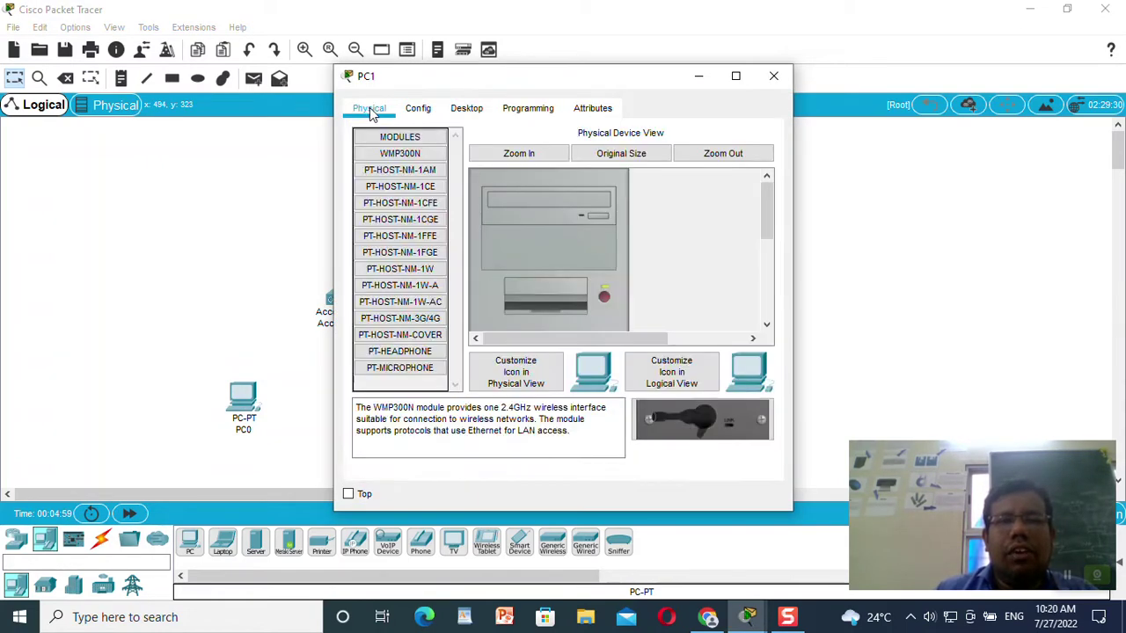
scroll(603, 300, "down", 5)
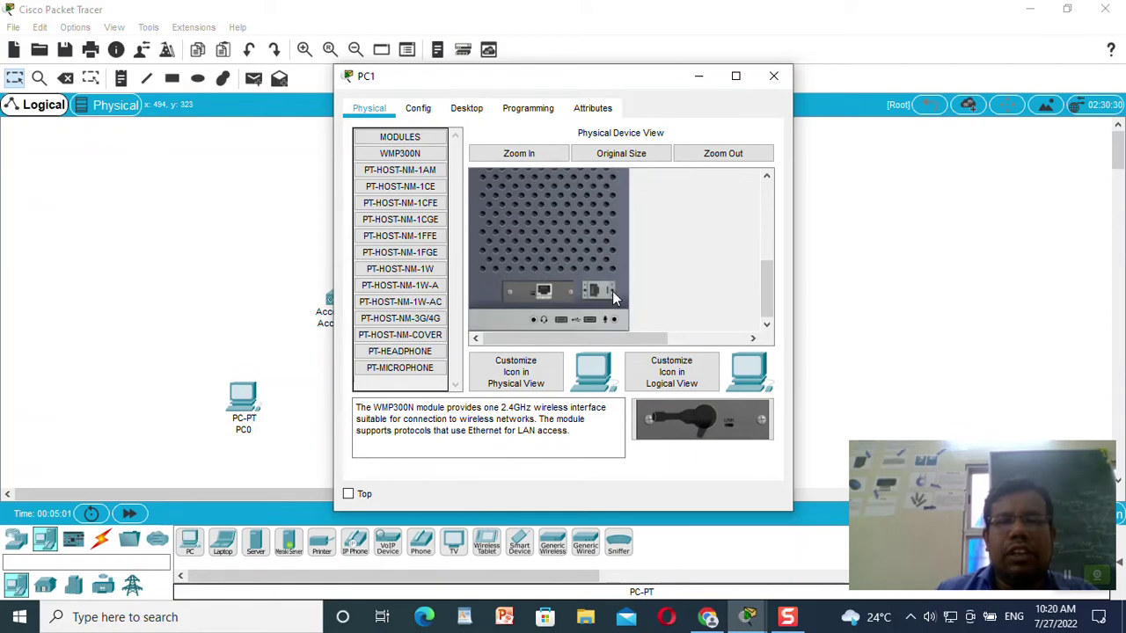
left_click_drag(711, 436, 553, 299)
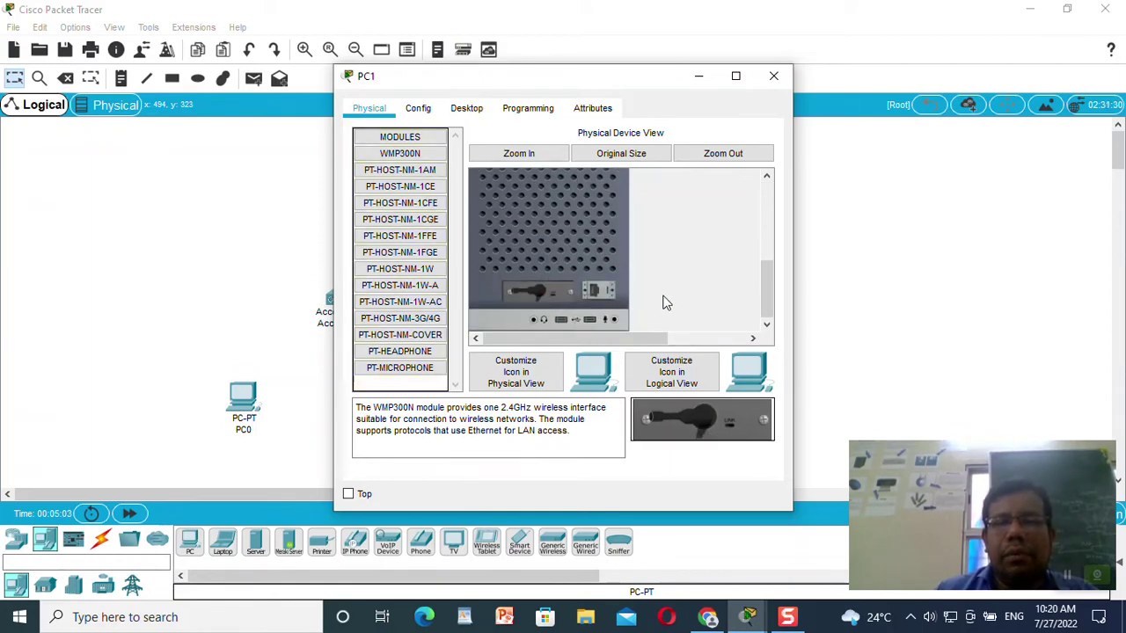
scroll(641, 302, "up", 3)
- Power off PC2 and fit the WMP300N wireless module into its rear slot
left_click(774, 76)
left_click(588, 396)
left_click(370, 108)
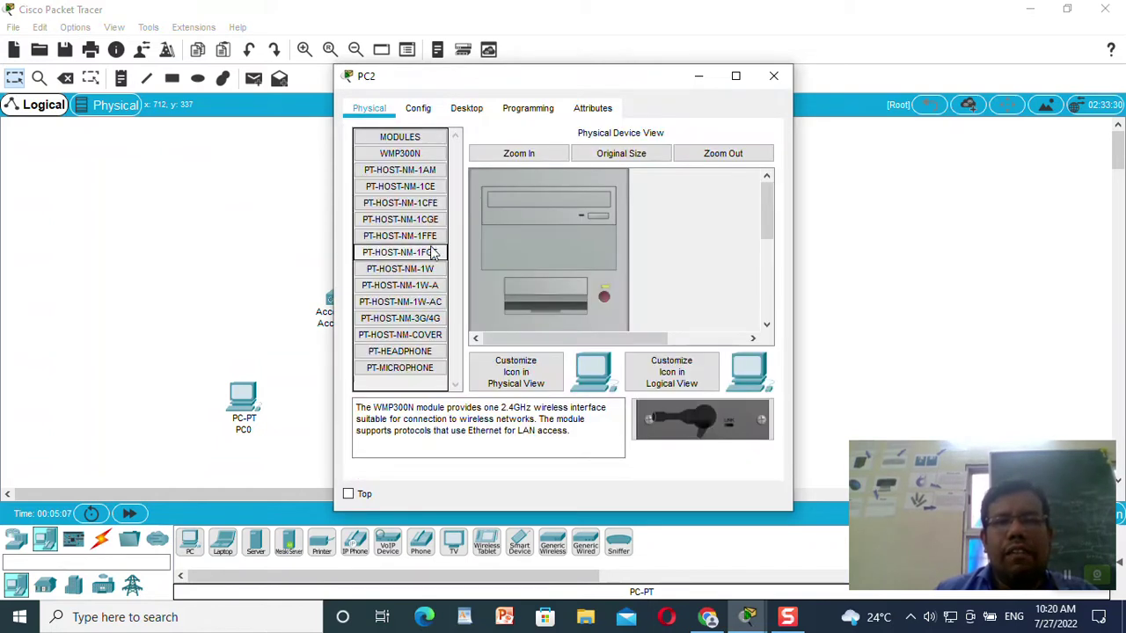
scroll(604, 301, "down", 3)
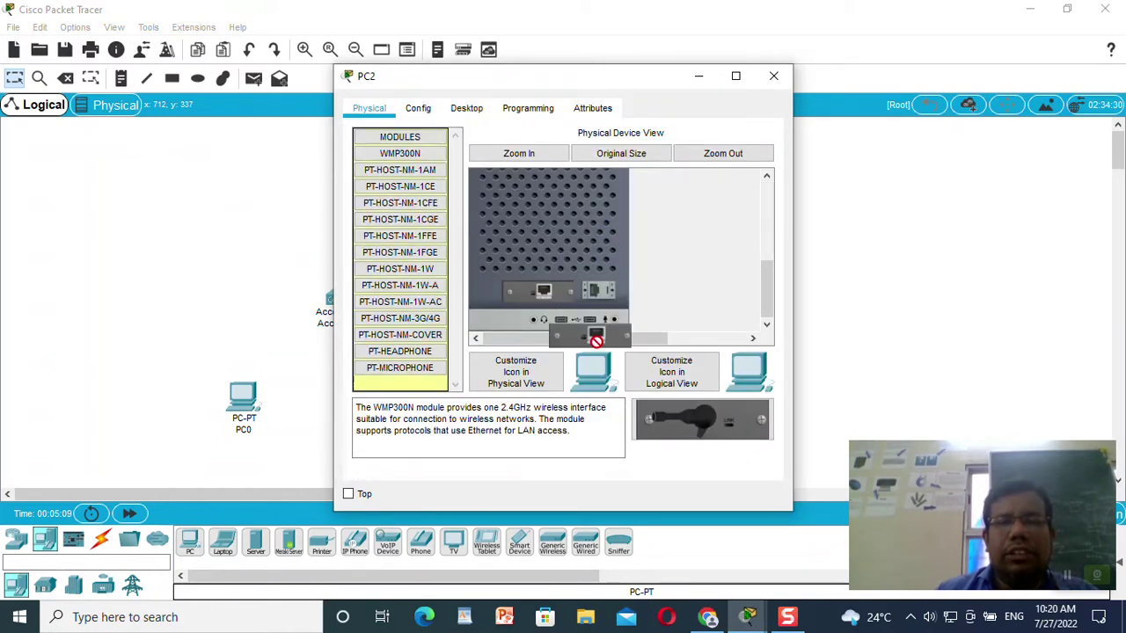
left_click_drag(701, 421, 570, 303)
scroll(588, 299, "up", 3)
left_click(607, 276)
scroll(648, 304, "down", 3)
left_click(774, 76)
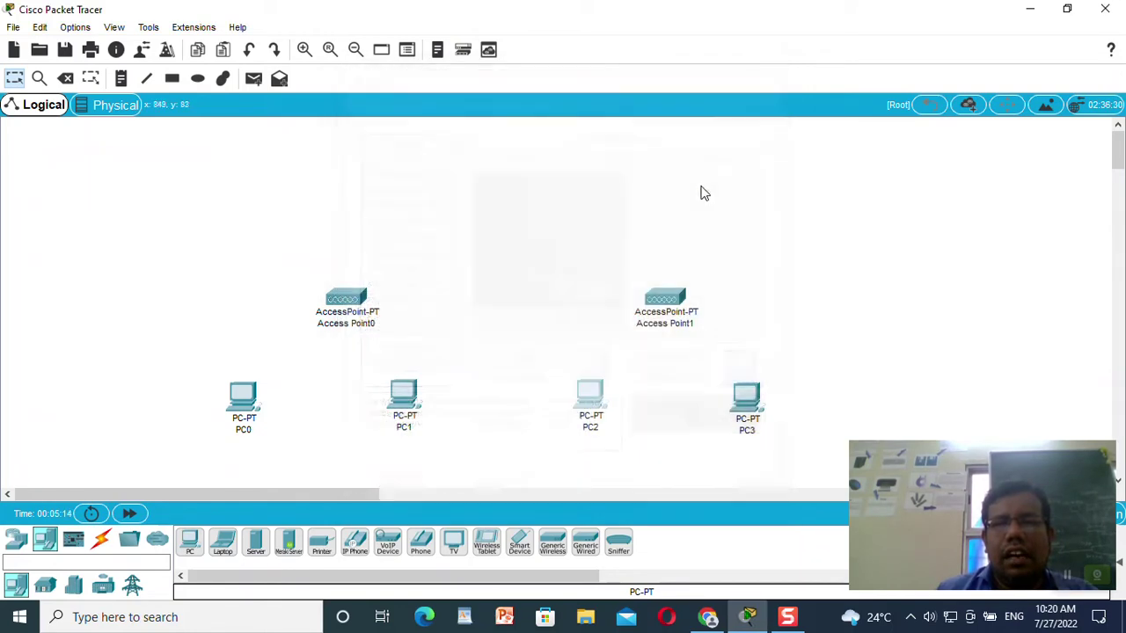
- Fit the WMP300N wireless module into PC3's rear slot
left_click(746, 398)
left_click(402, 167)
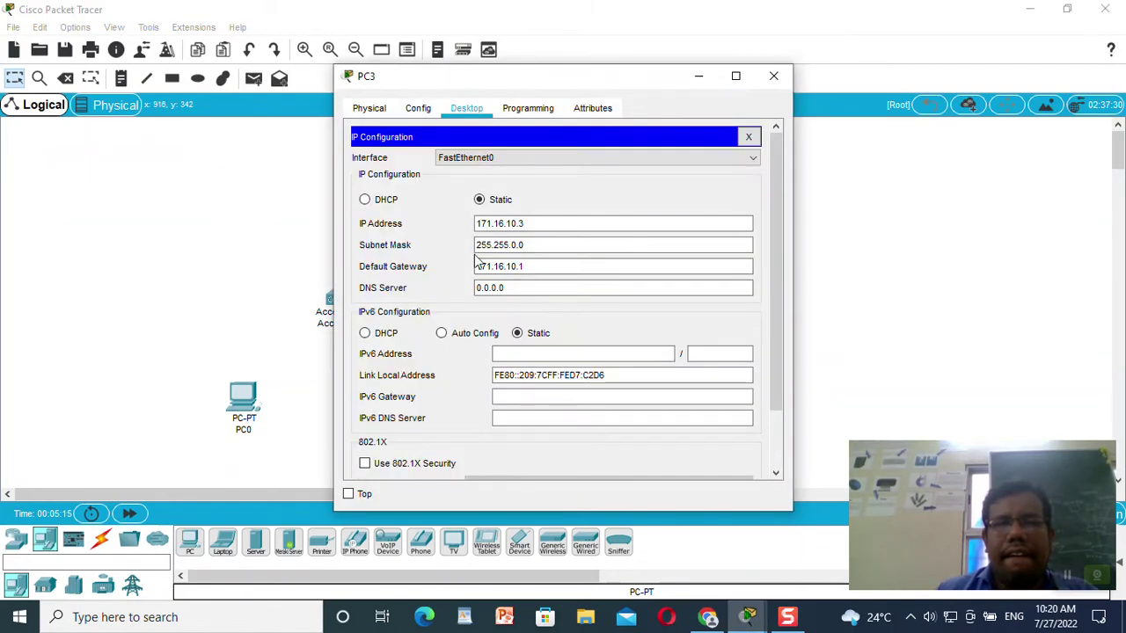
left_click(369, 108)
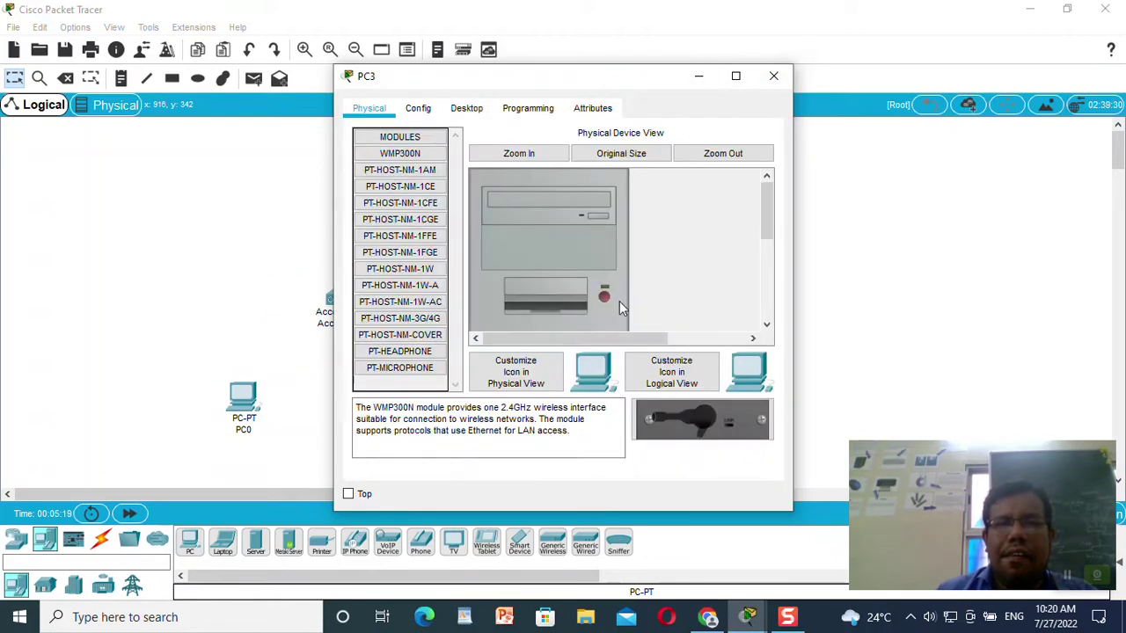
scroll(619, 301, "down", 3)
left_click_drag(673, 434, 531, 289)
left_click_drag(684, 402, 618, 324)
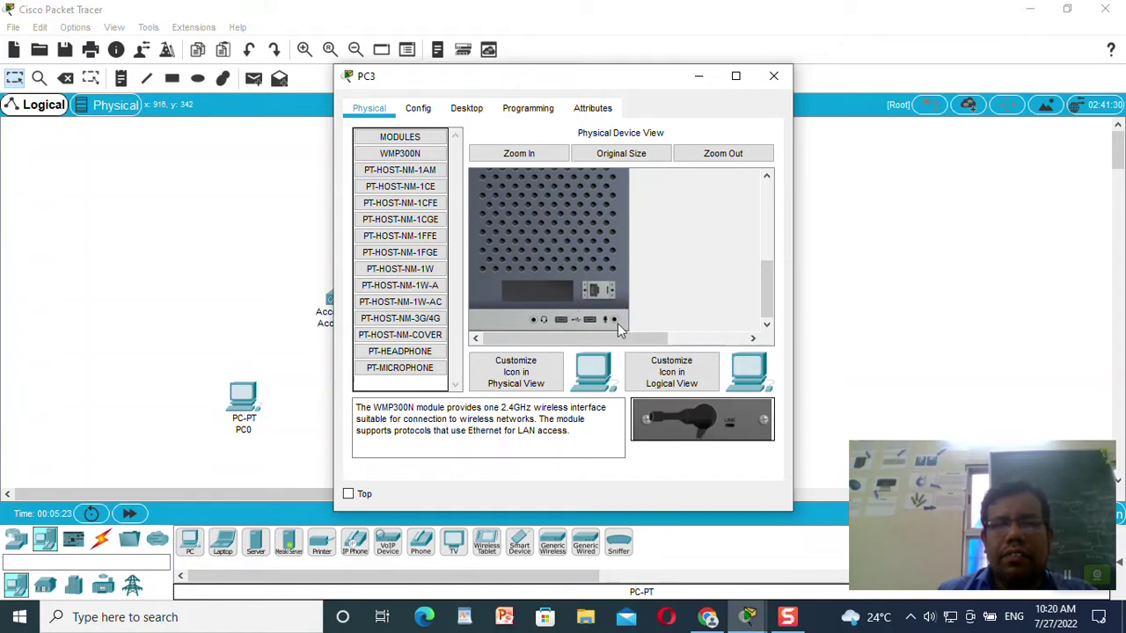
scroll(594, 263, "up", 3)
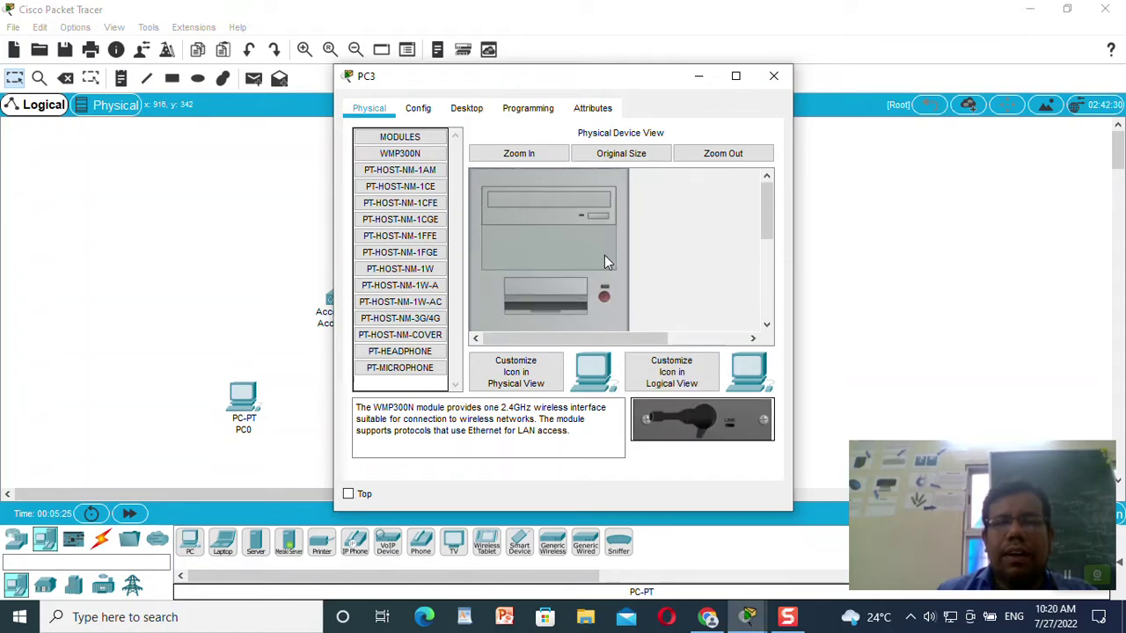
left_click(774, 78)
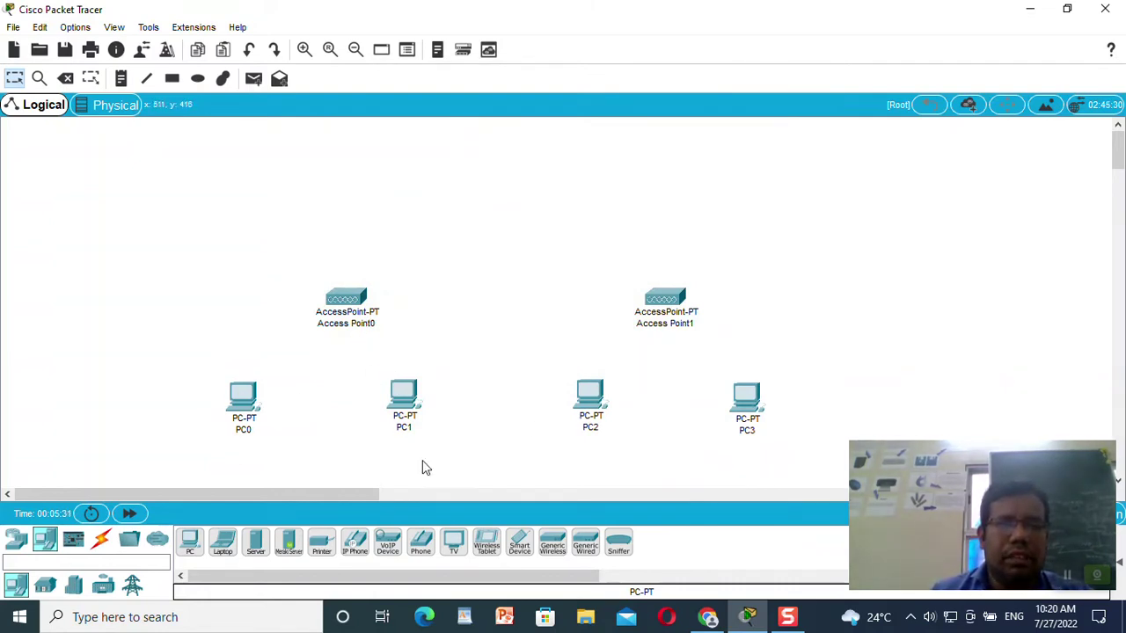
- Rename Access Point0 to CS and Access Point1 to IT
left_click(350, 324)
left_click(412, 326)
left_click_drag(413, 327, 300, 328)
type("CS")
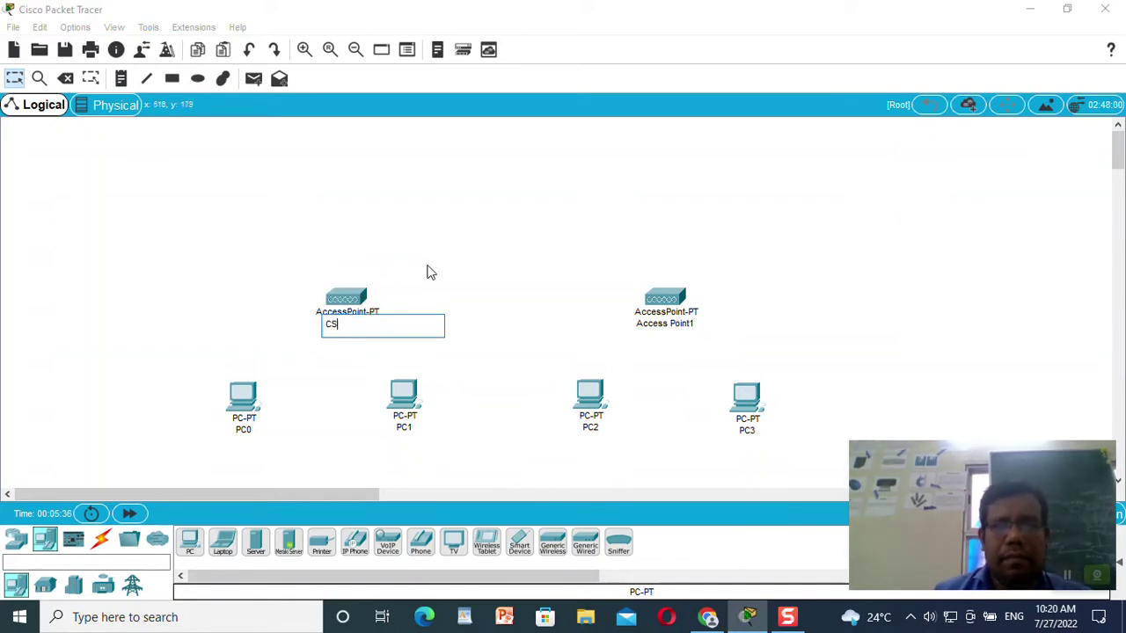
key("Return")
left_click(686, 325)
double_click(688, 326)
left_click_drag(703, 327, 589, 334)
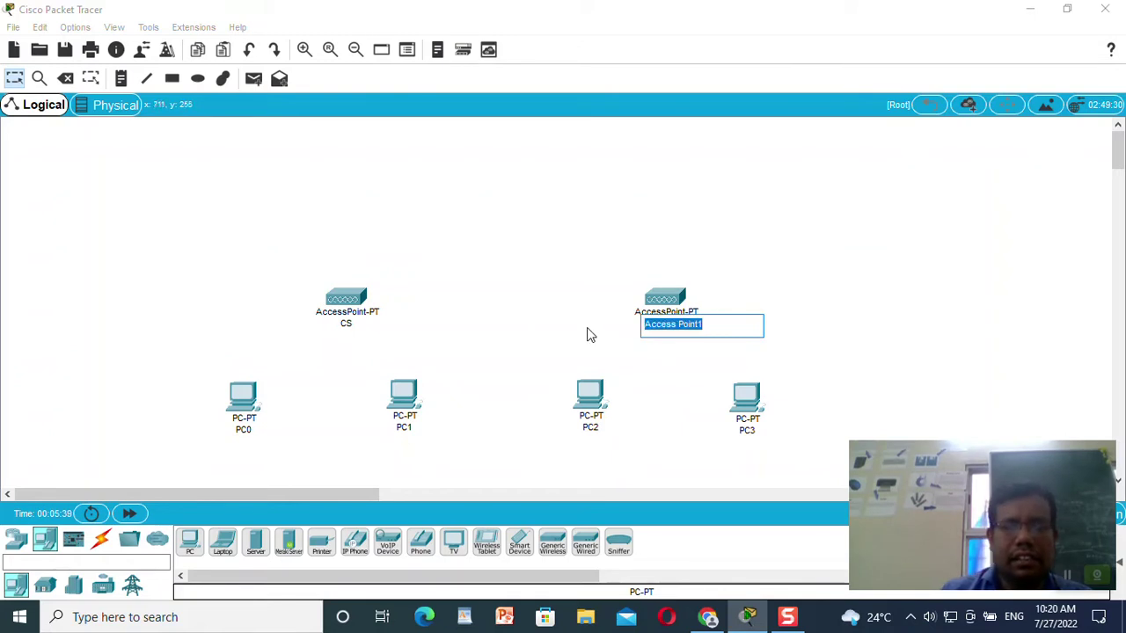
type("IT")
key("Return")
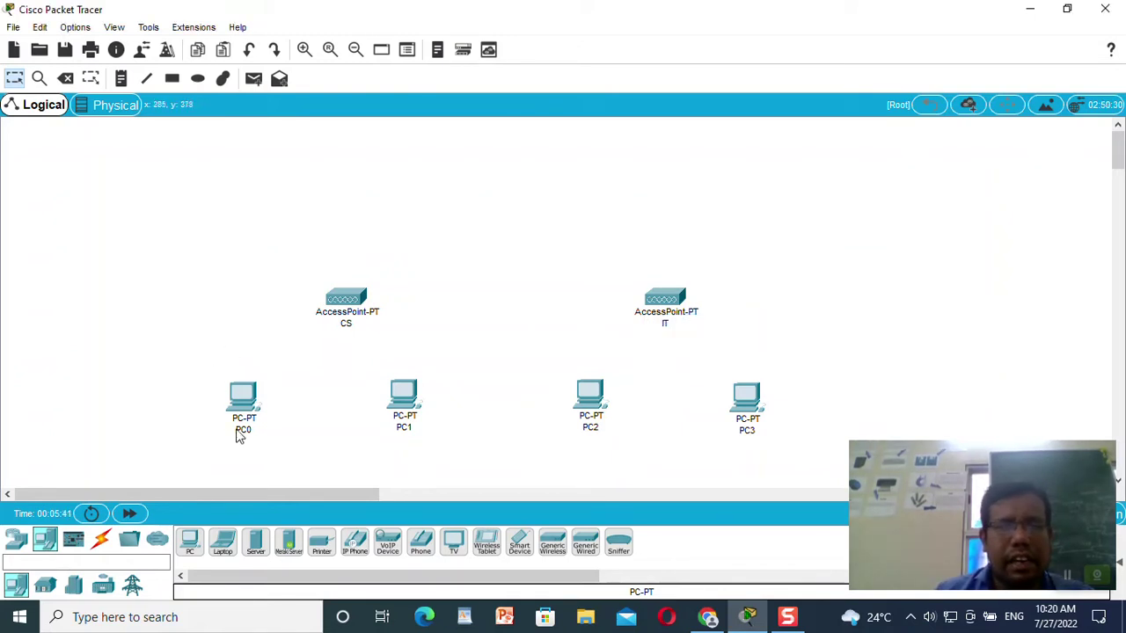
- Rename PC0 to CS-1 and PC1 to CS-2
left_click(246, 430)
left_click(245, 430)
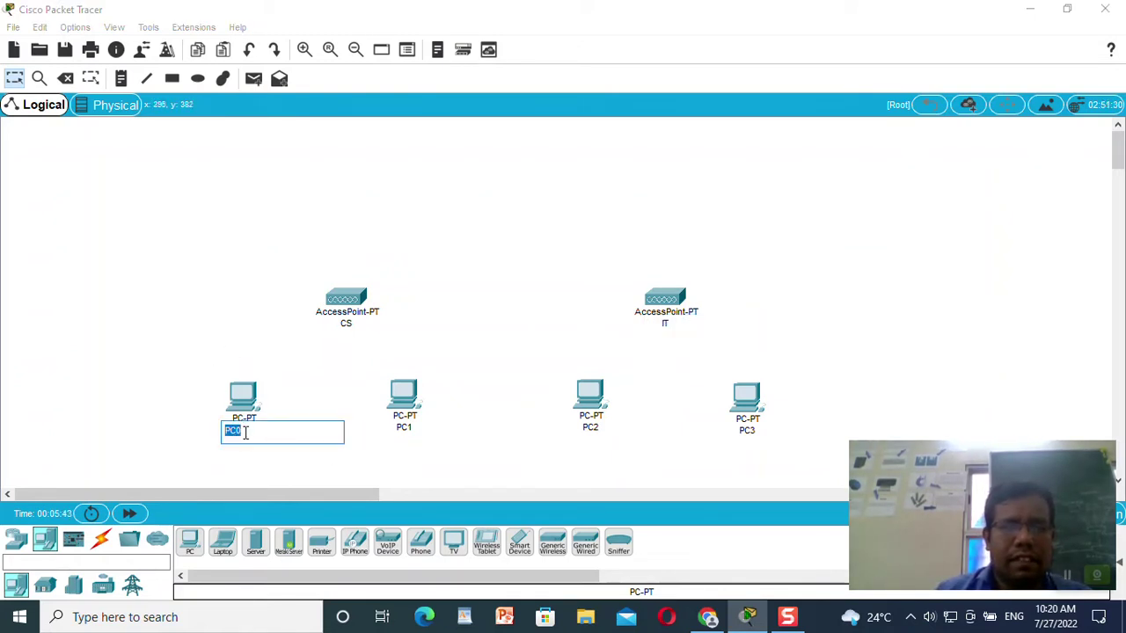
type("CS-1")
key("Return")
left_click(402, 431)
left_click(400, 431)
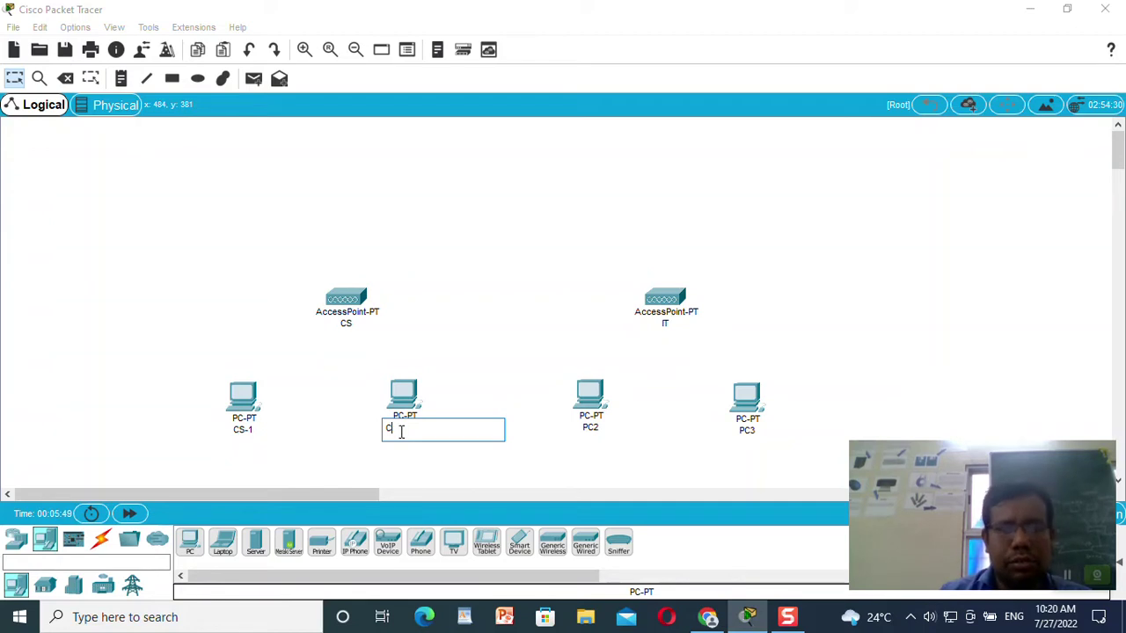
type("CS-2")
key("Return")
- Rename PC2 to IT-1 and PC3 to IT-2
left_click(596, 432)
left_click(596, 432)
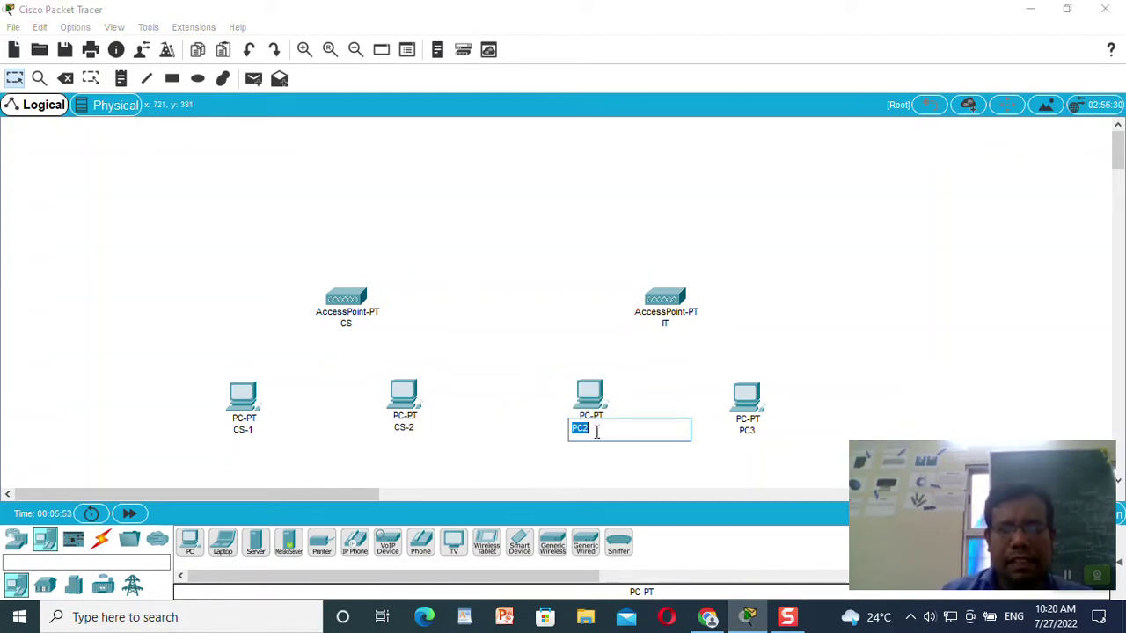
key("Return")
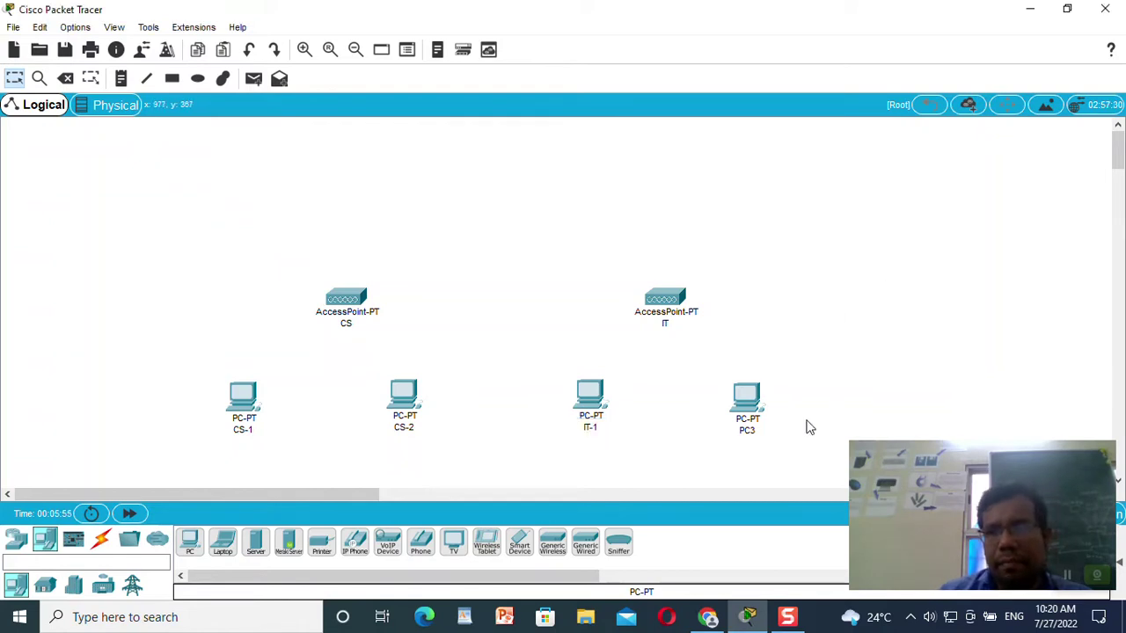
left_click(752, 431)
left_click(752, 431)
type("I")
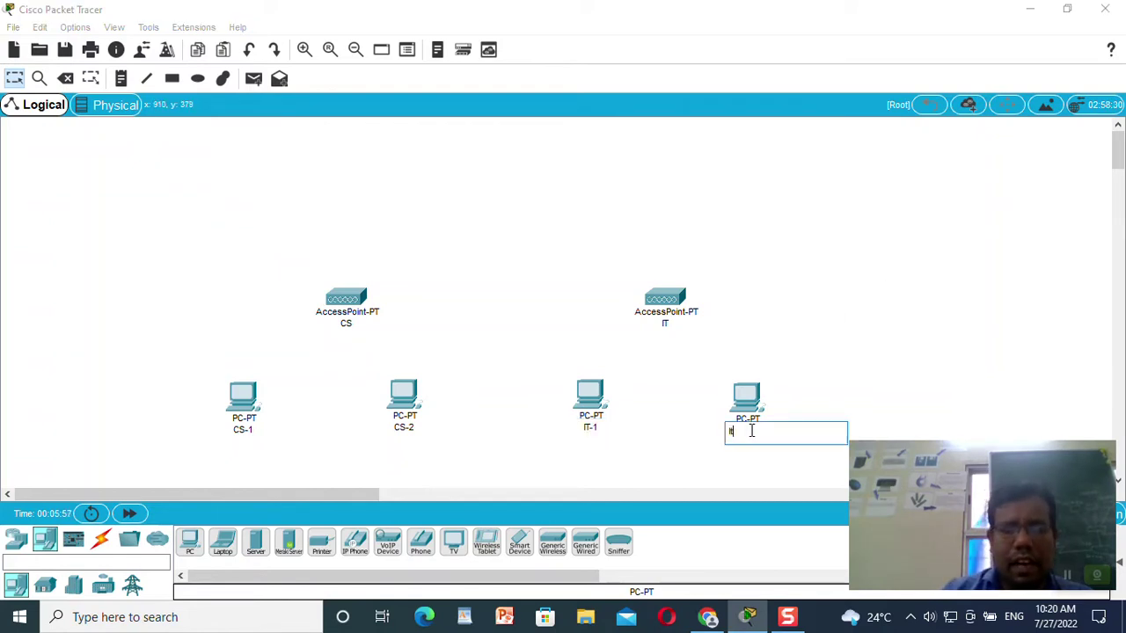
type("t-2")
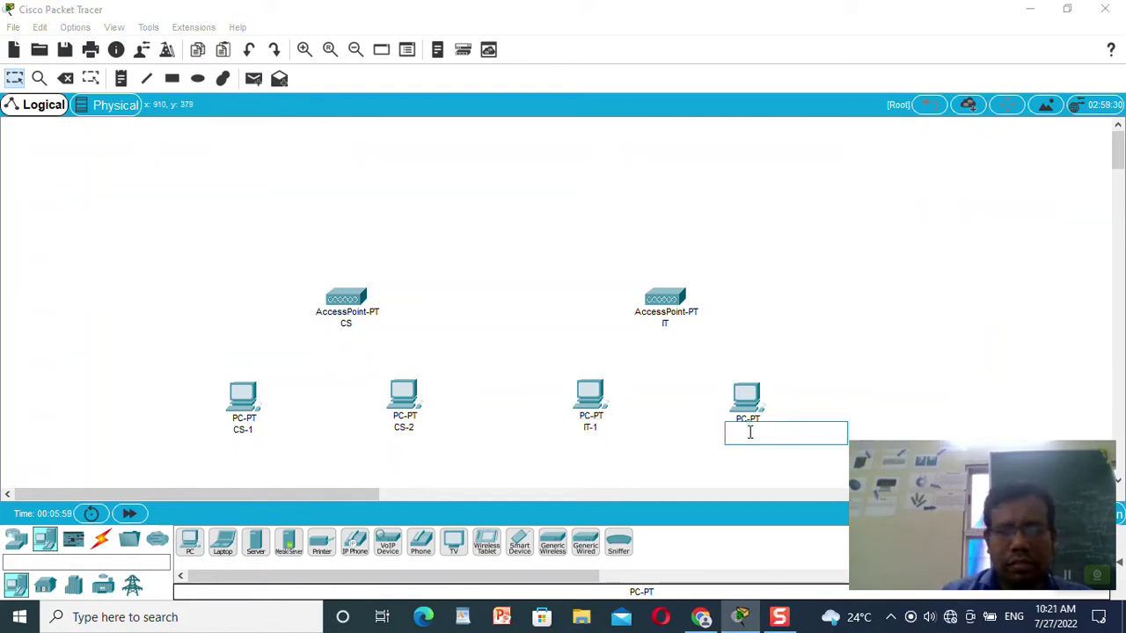
key("Return")
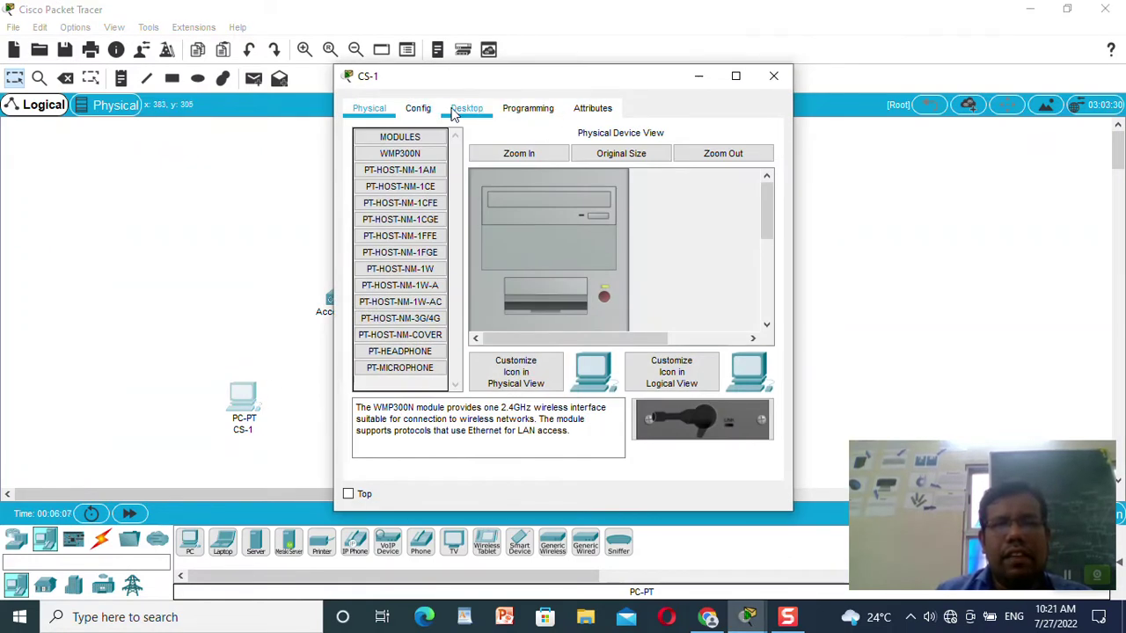
- Set CS-1's Wireless0 to SSID CS with WPA2-PSK and the pass phrase
left_click(412, 114)
left_click(403, 199)
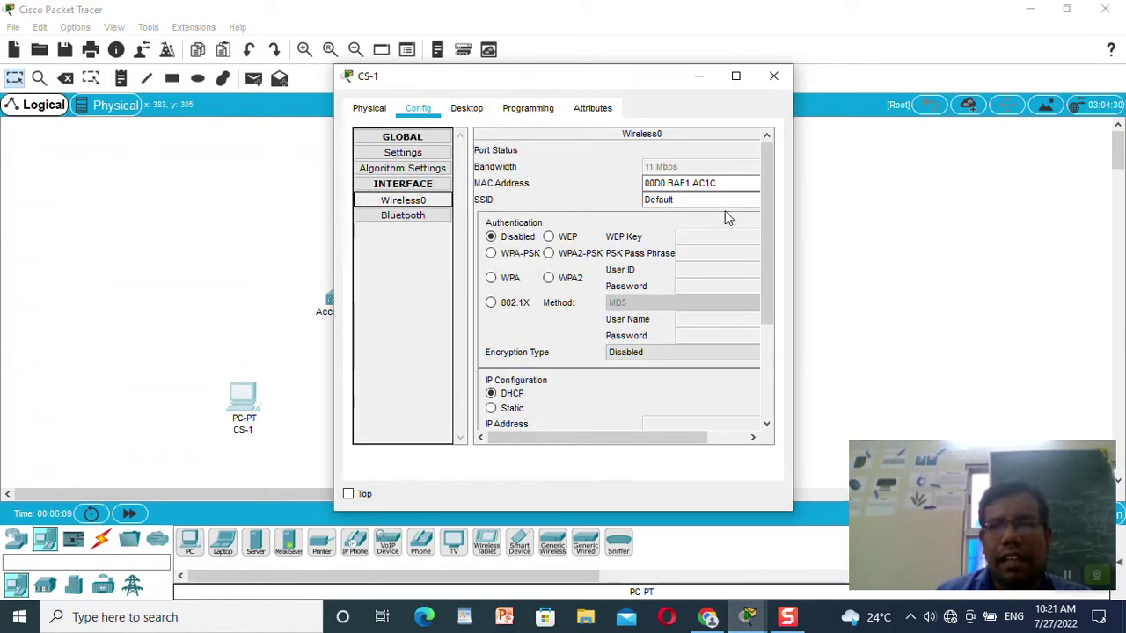
left_click_drag(693, 202, 602, 201)
type("CS")
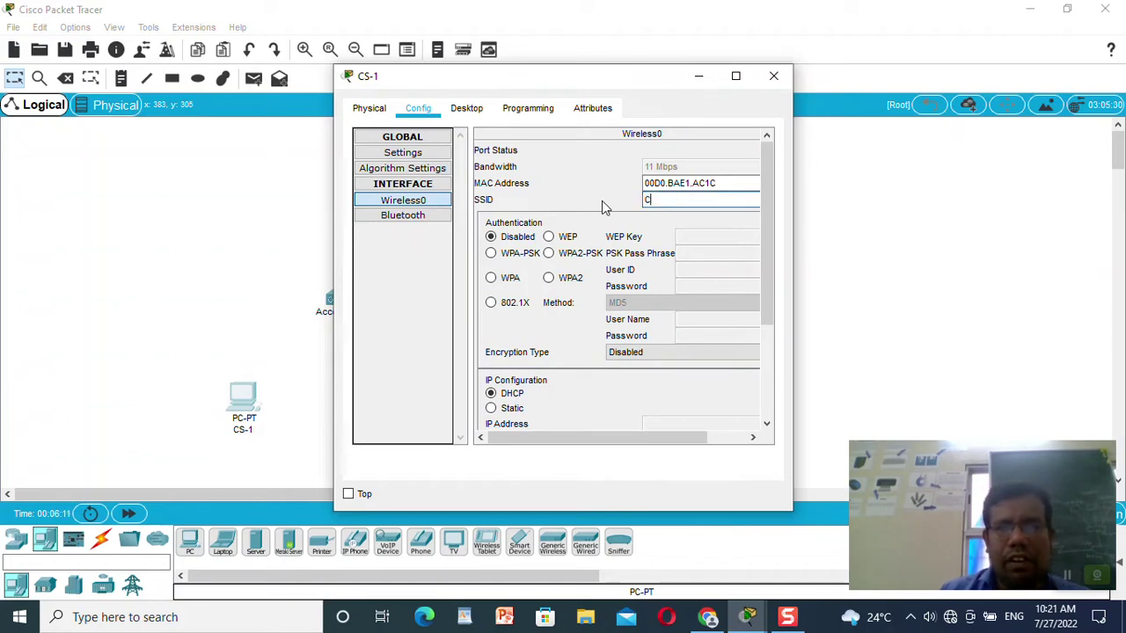
left_click(548, 252)
type("Ciscopacket1")
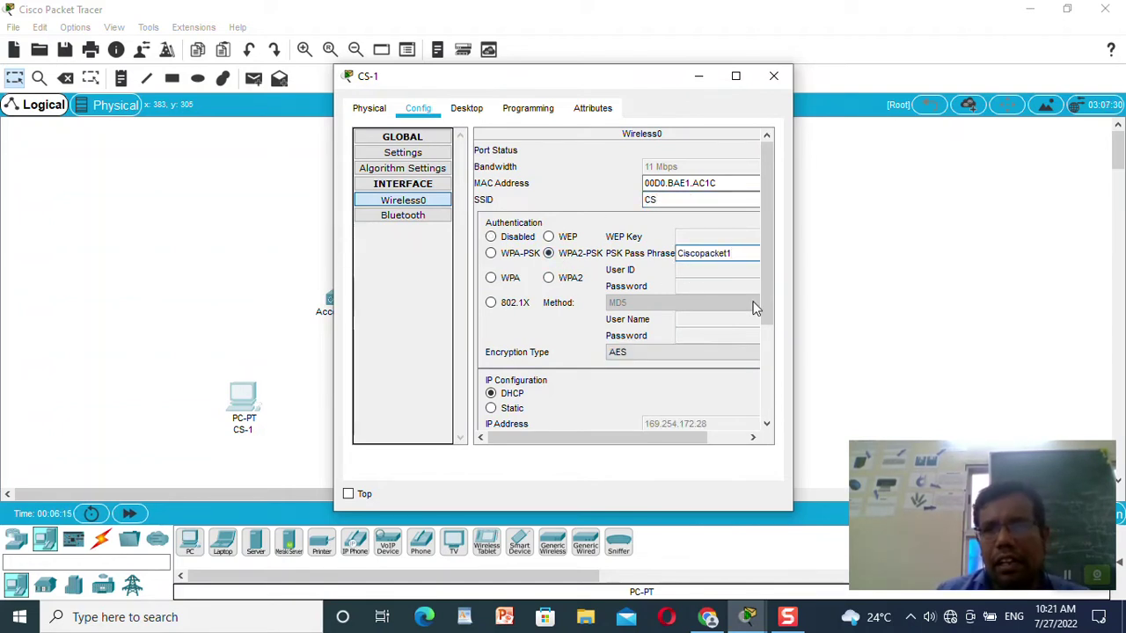
left_click(772, 80)
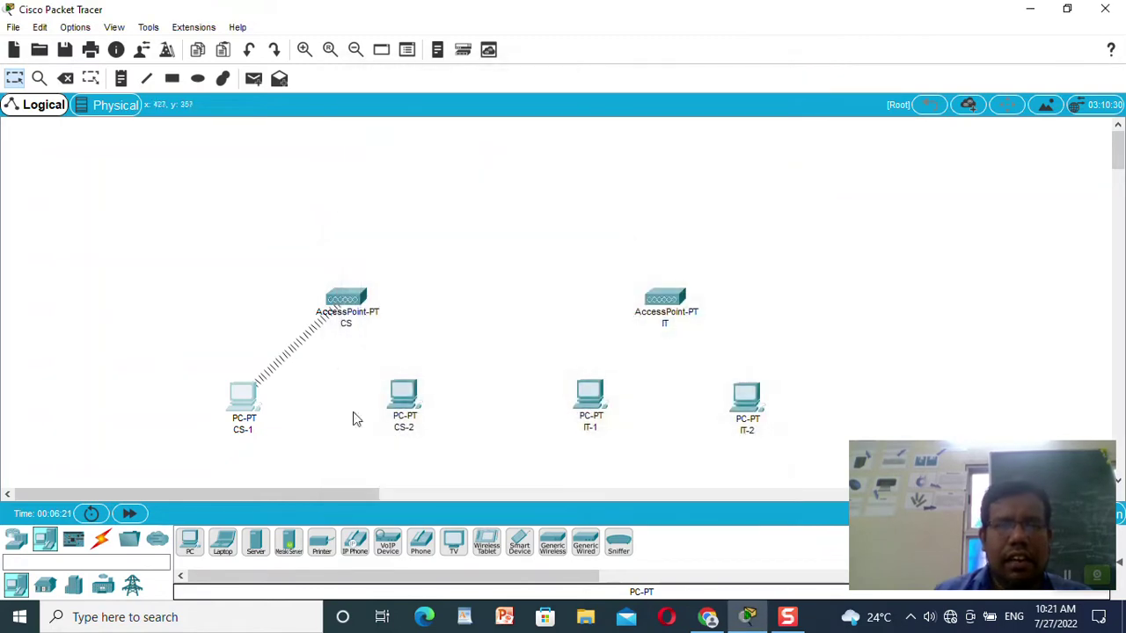
- Set CS-2's Wireless0 to SSID CS with WPA2-PSK and the same pass phrase
left_click(410, 398)
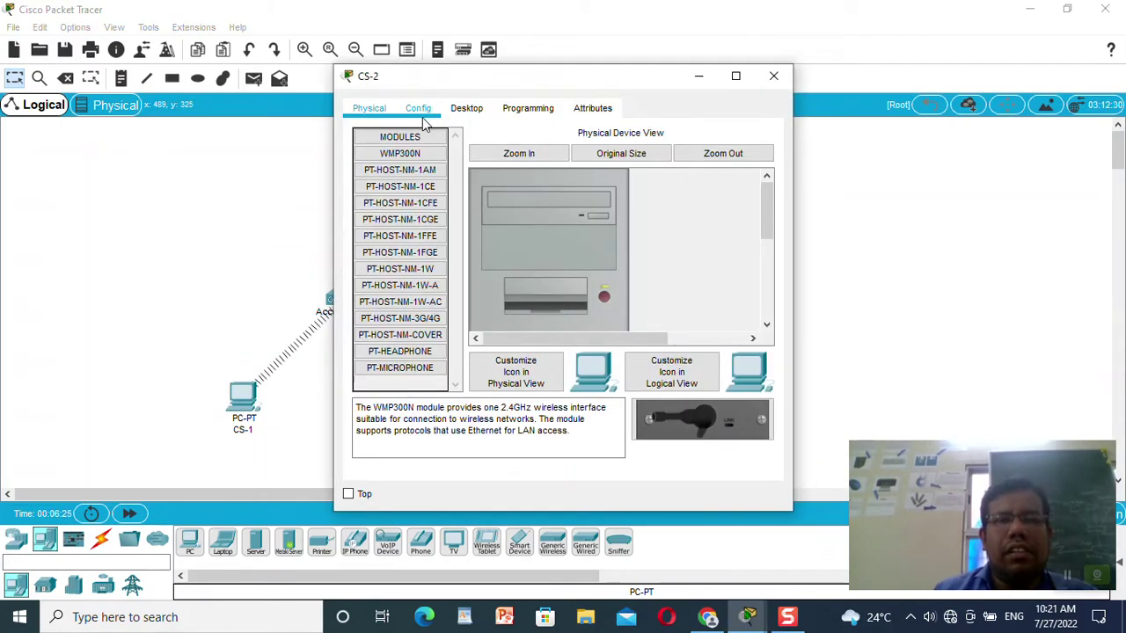
left_click(465, 112)
left_click(418, 108)
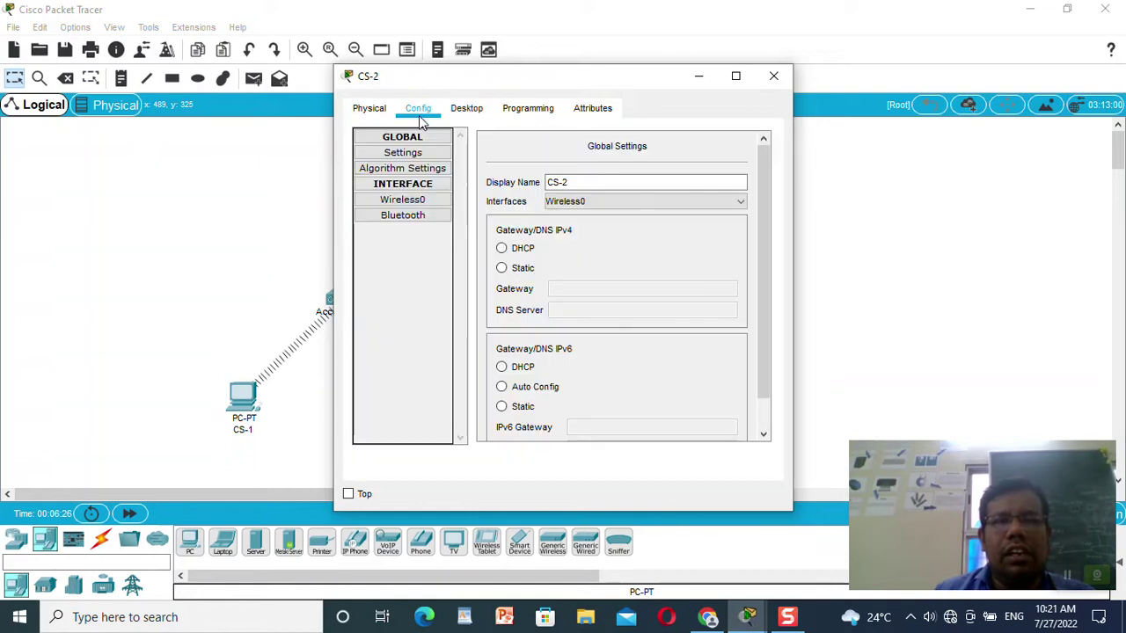
left_click(403, 204)
double_click(687, 200)
type("C")
left_click(549, 253)
left_click(721, 254)
type("Ciscopacket1")
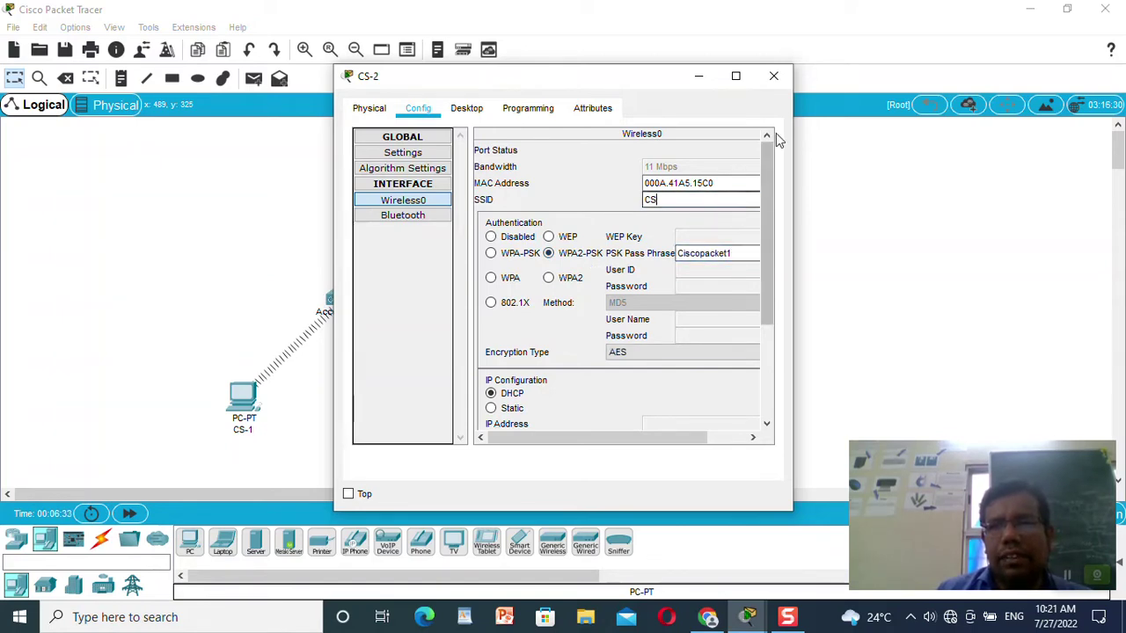
left_click(774, 75)
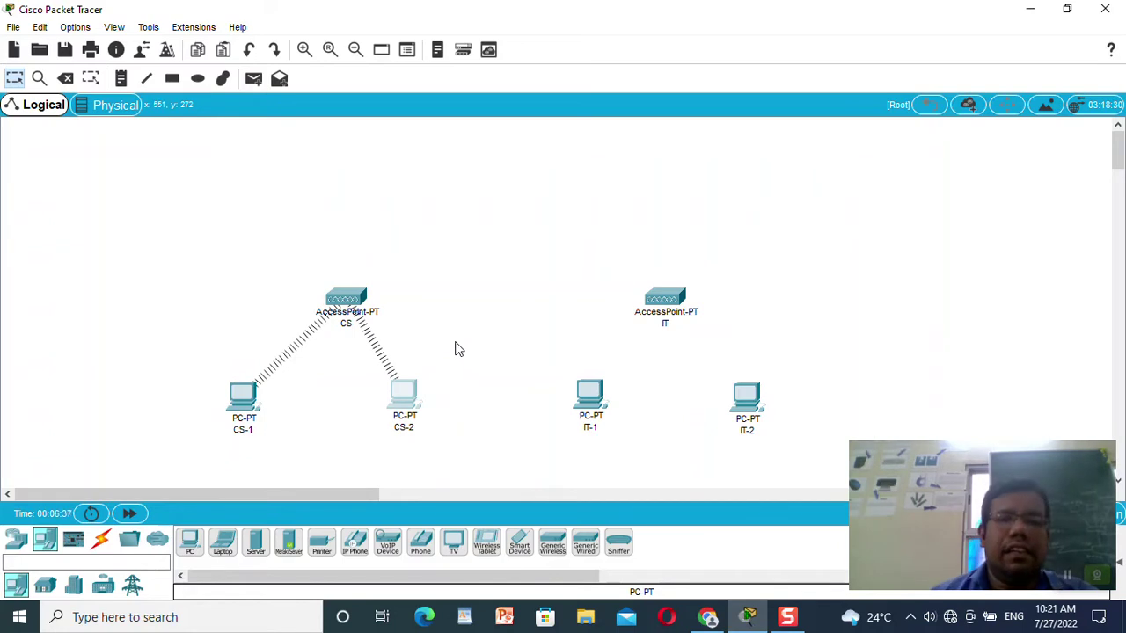
- Remove the successful CS-1 to CS-2 ICMP test entry from the expanded PDU list
left_click_drag(923, 523, 73, 83)
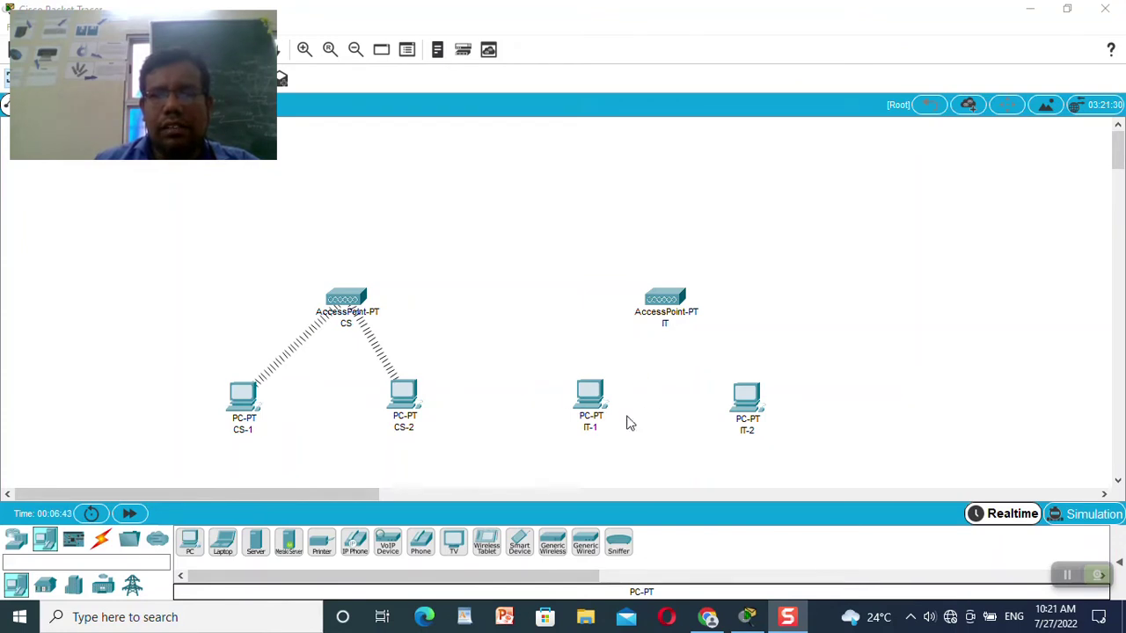
left_click_drag(134, 58, 973, 59)
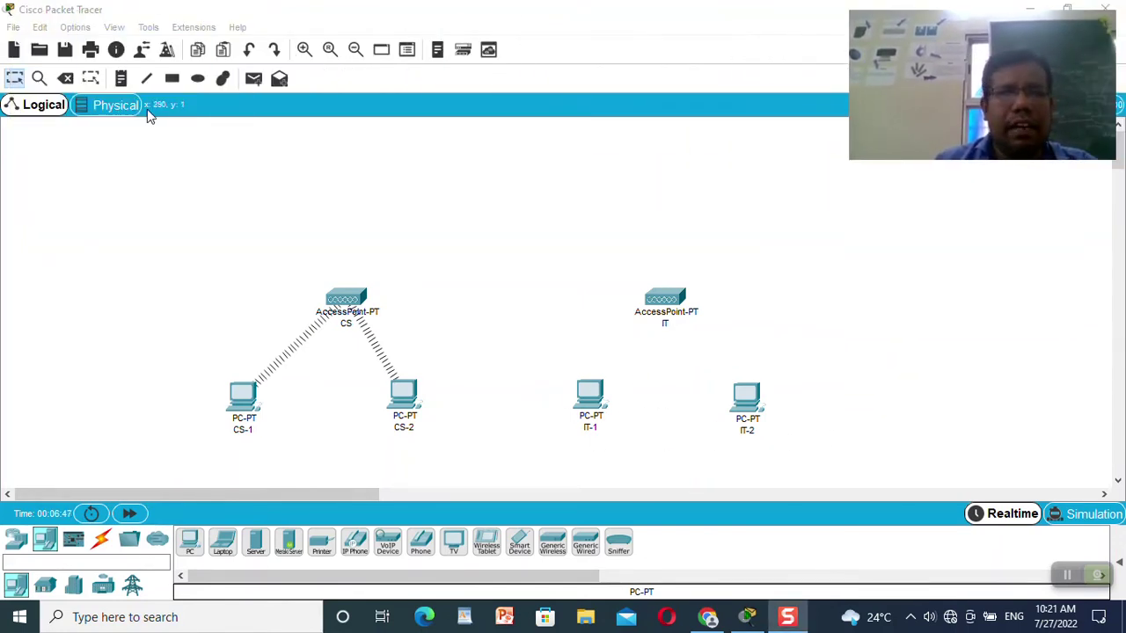
left_click(253, 78)
left_click(244, 395)
left_click(410, 404)
left_click(1120, 554)
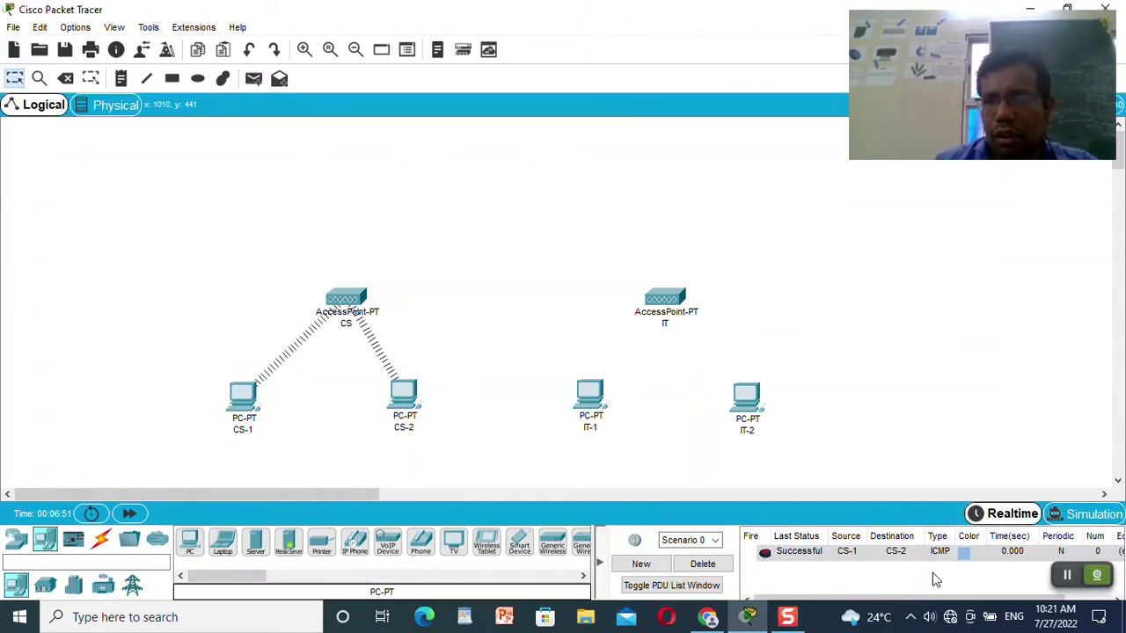
left_click(708, 565)
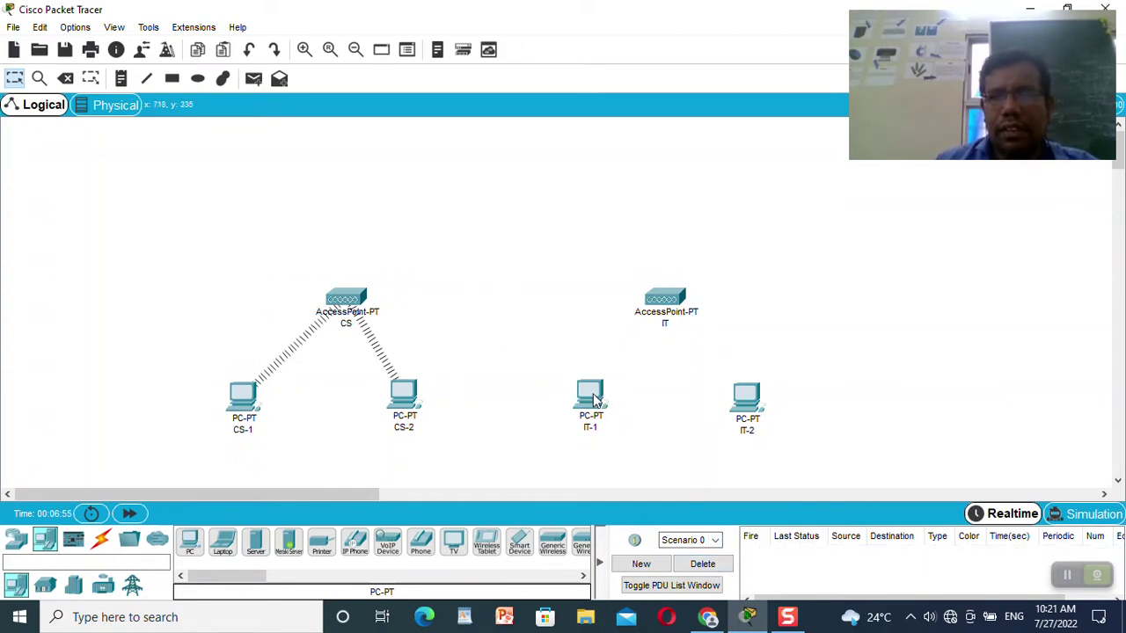
- Give IT-1's Wireless0 SSID IT with WPA2-PSK and a pass phrase, then open IT-2
left_click(593, 397)
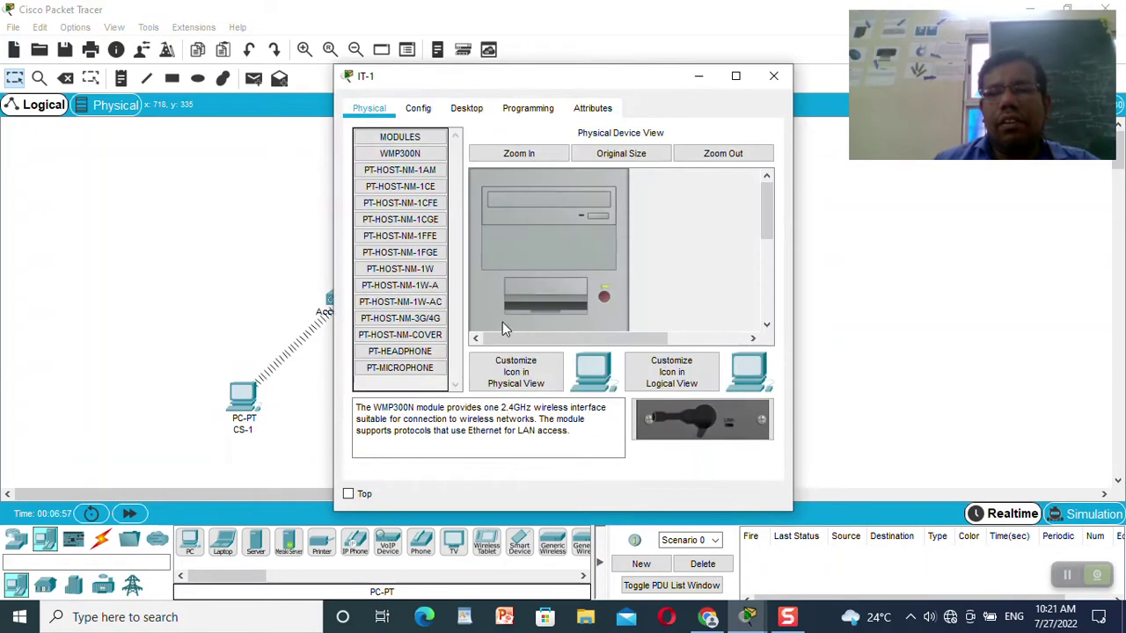
left_click(418, 107)
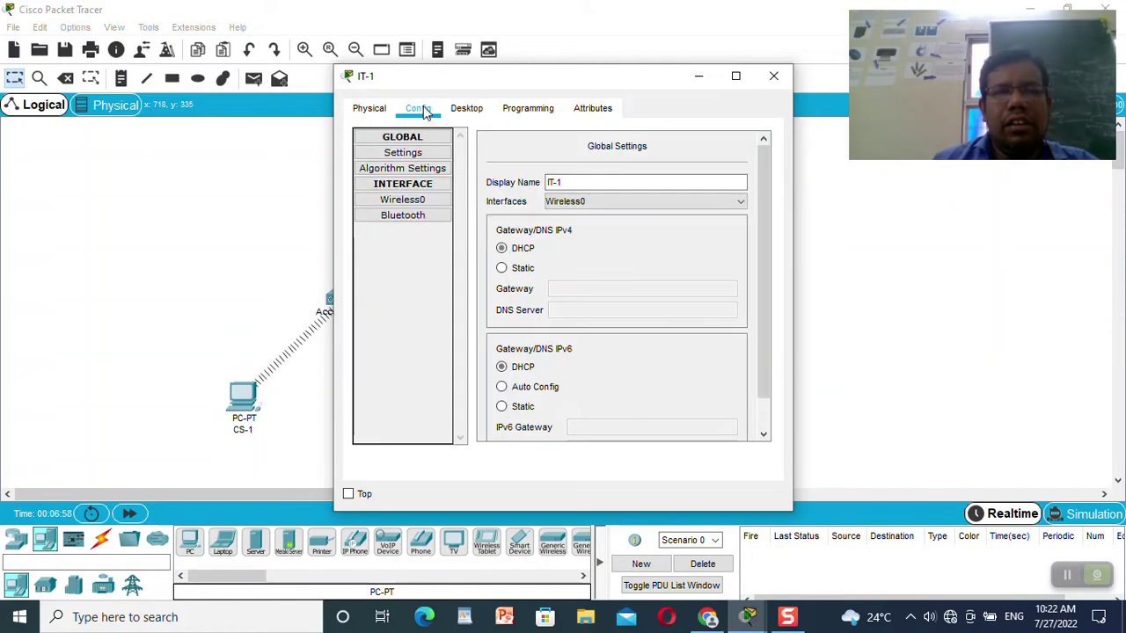
left_click(403, 200)
double_click(677, 201)
type("IT")
left_click(574, 255)
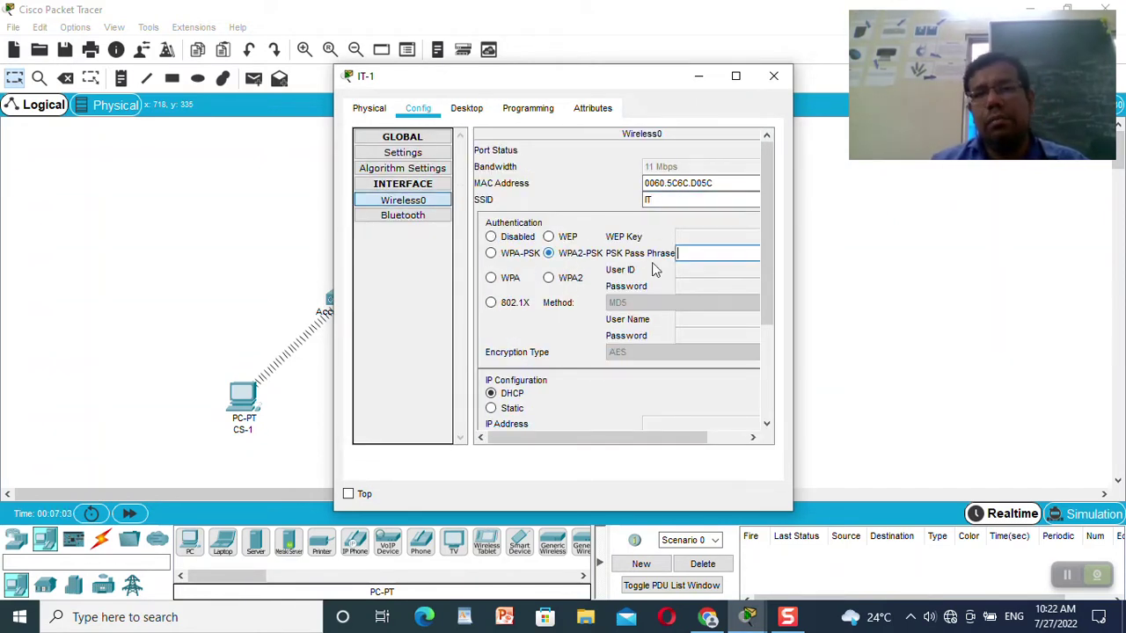
type("Ciscopacket1")
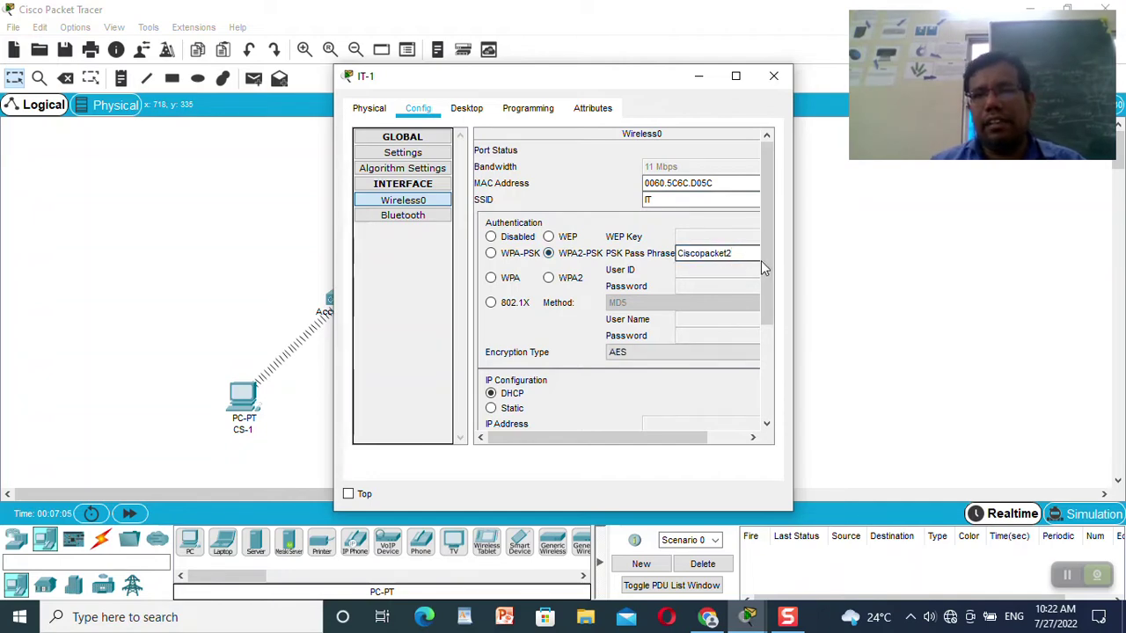
left_click(710, 199)
left_click(774, 78)
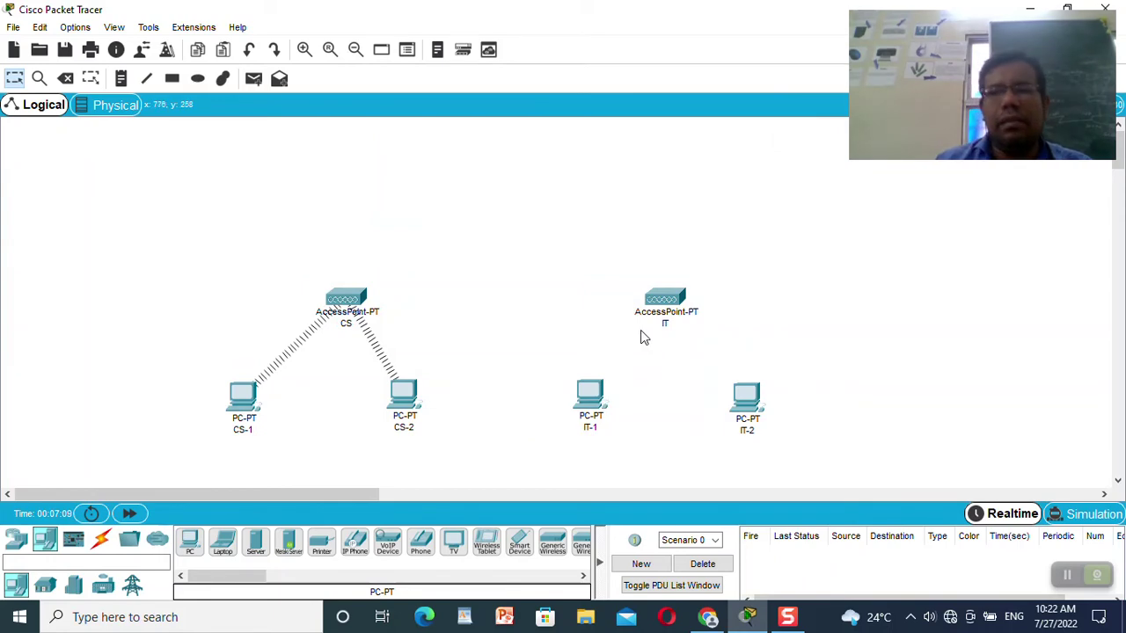
left_click(746, 399)
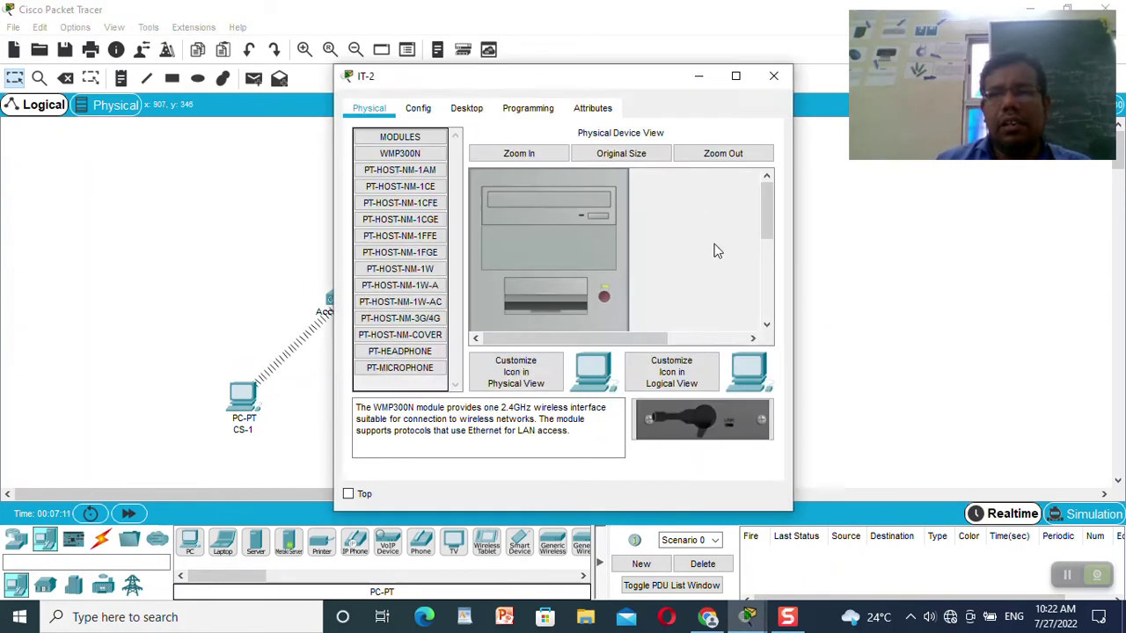
- Set IT-2's Wireless0 to SSID IT with WPA2-PSK, pasting the same pass phrase
left_click(428, 116)
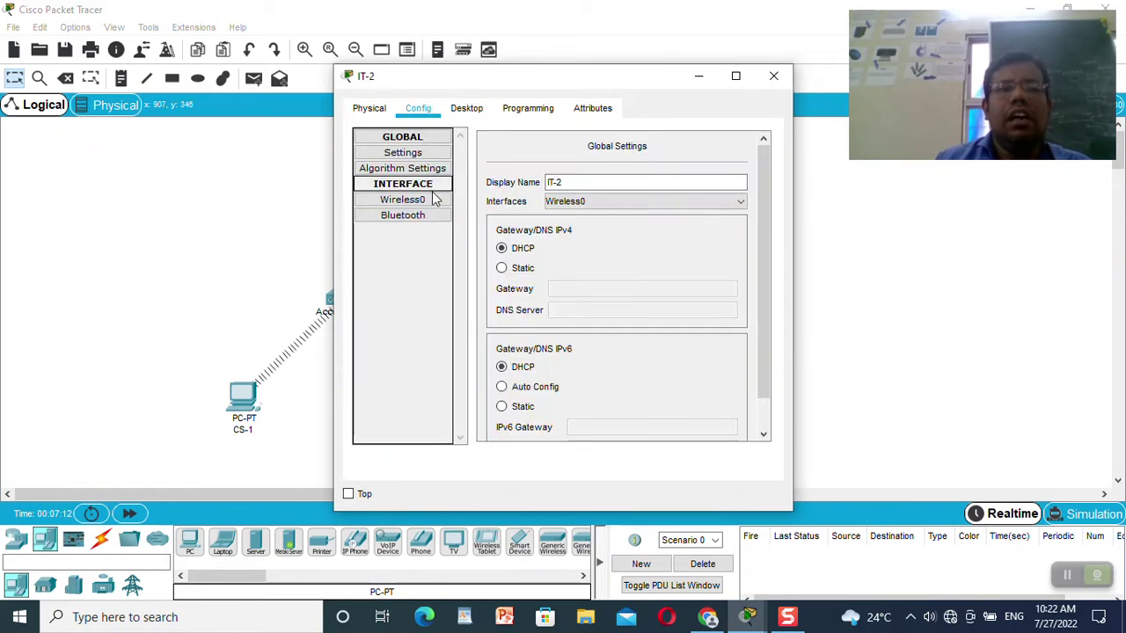
left_click(411, 200)
double_click(646, 201)
type("IT")
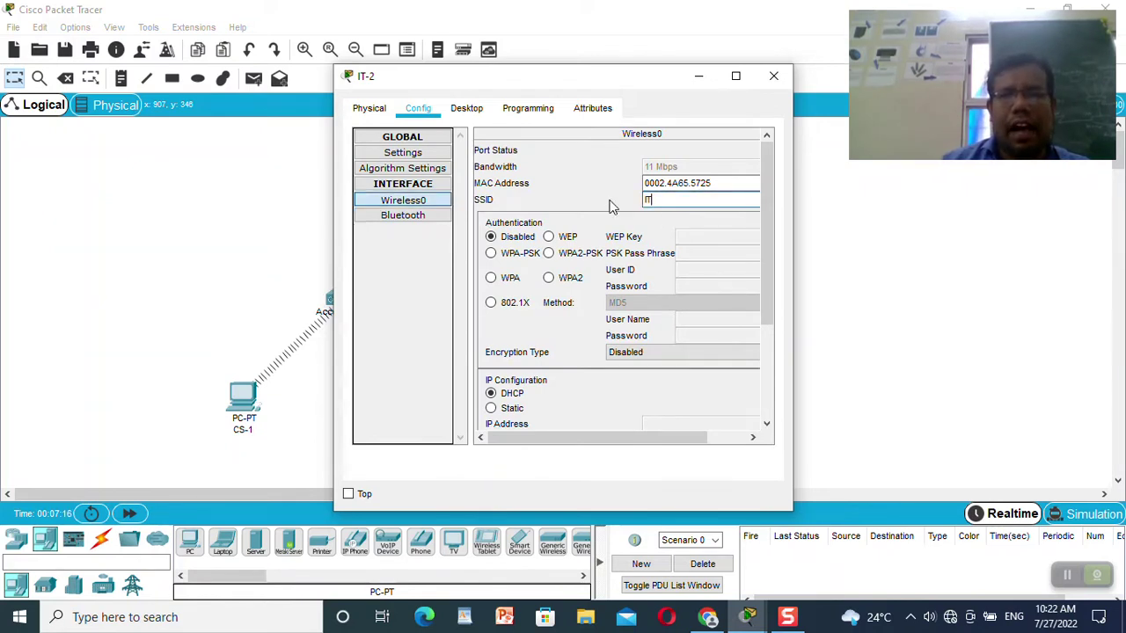
left_click(569, 252)
type("Ciscopacket")
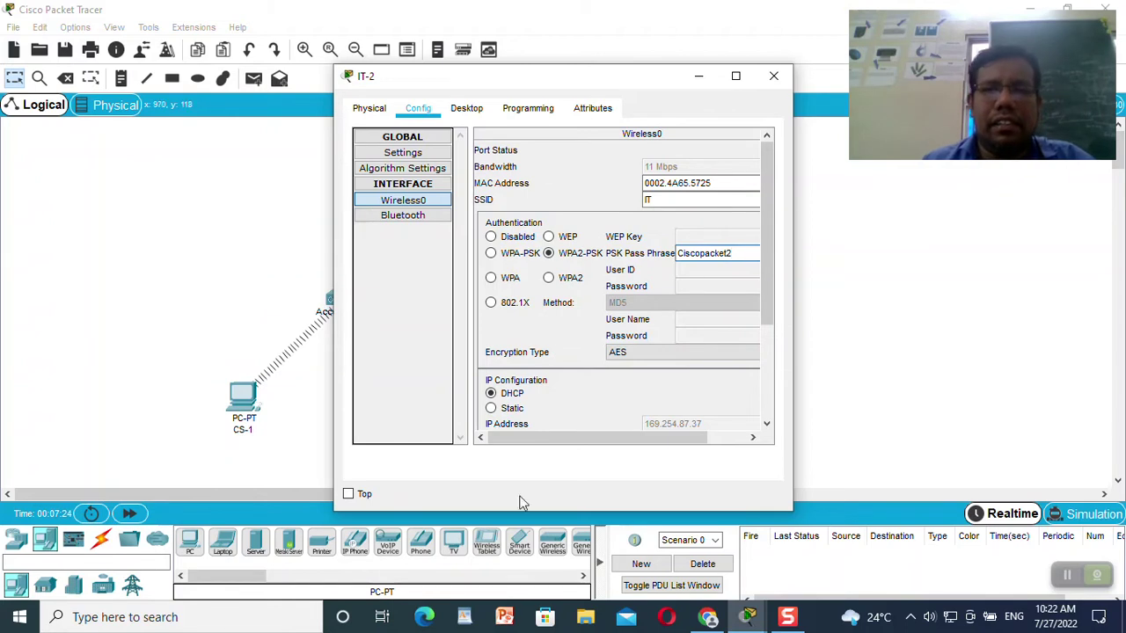
scroll(618, 406, "down", 1)
left_click(716, 137)
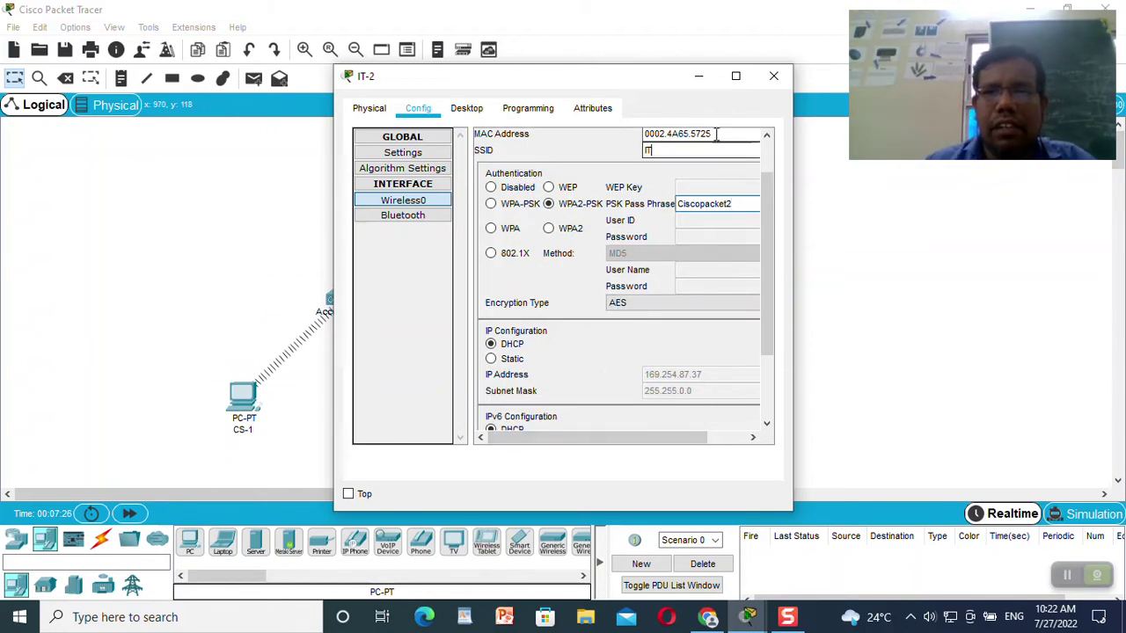
scroll(634, 264, "down", 2)
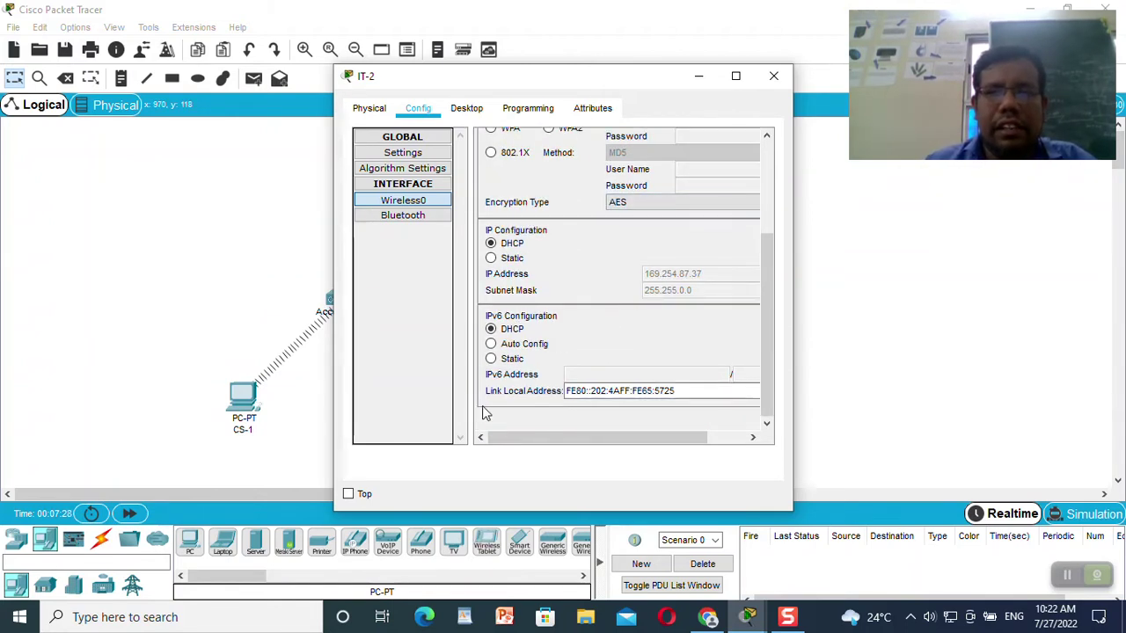
scroll(580, 315, "up", 2)
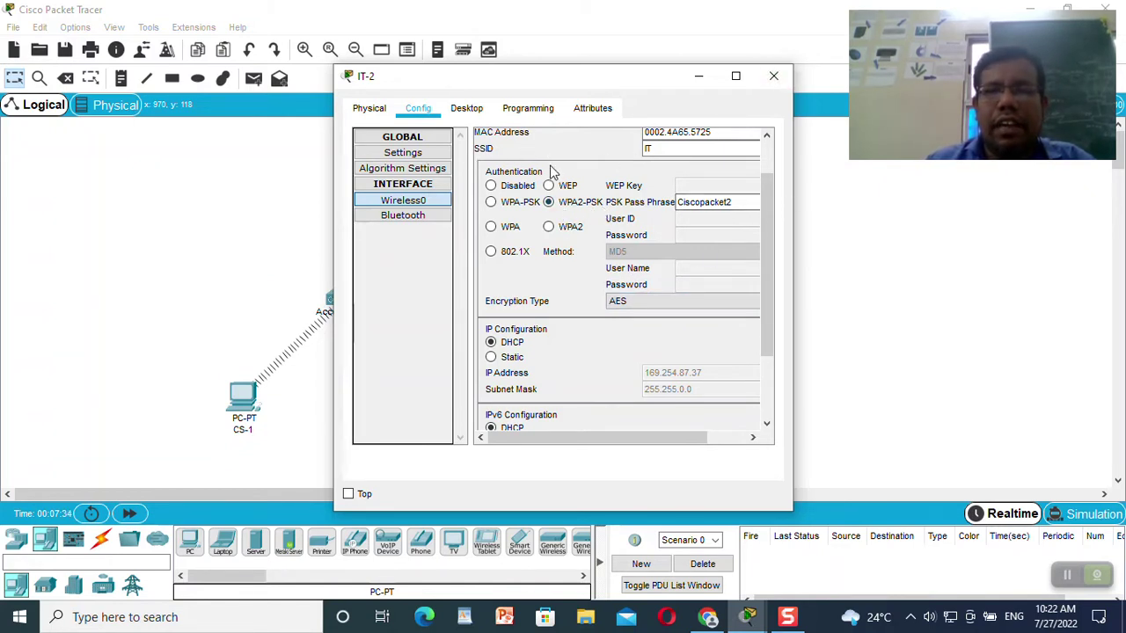
left_click(774, 76)
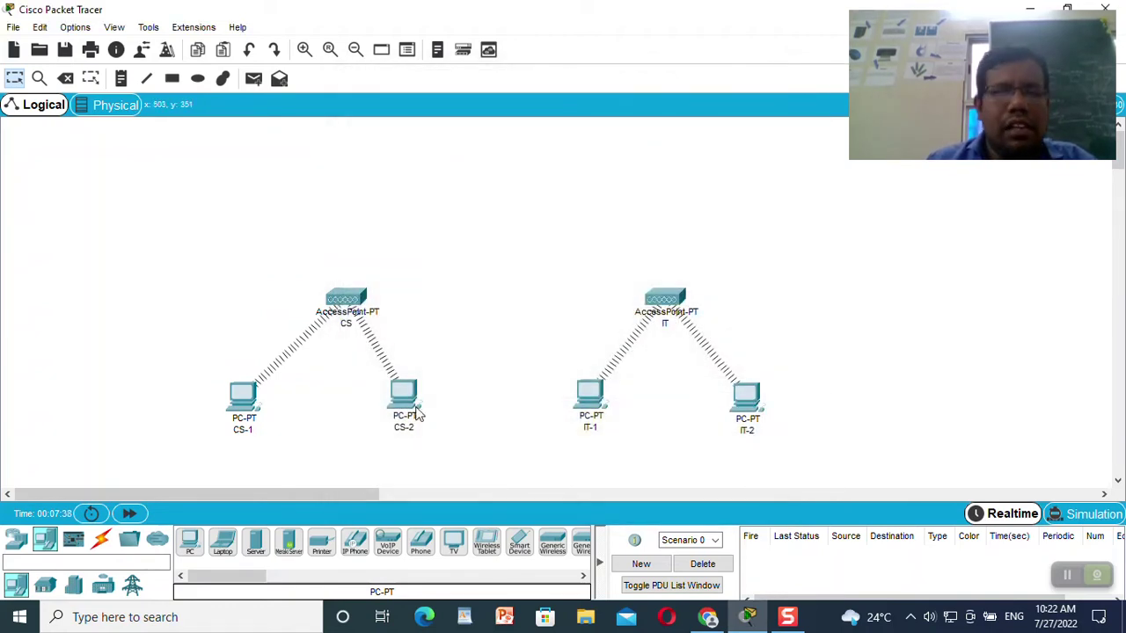
left_click(254, 79)
left_click(589, 393)
left_click(746, 396)
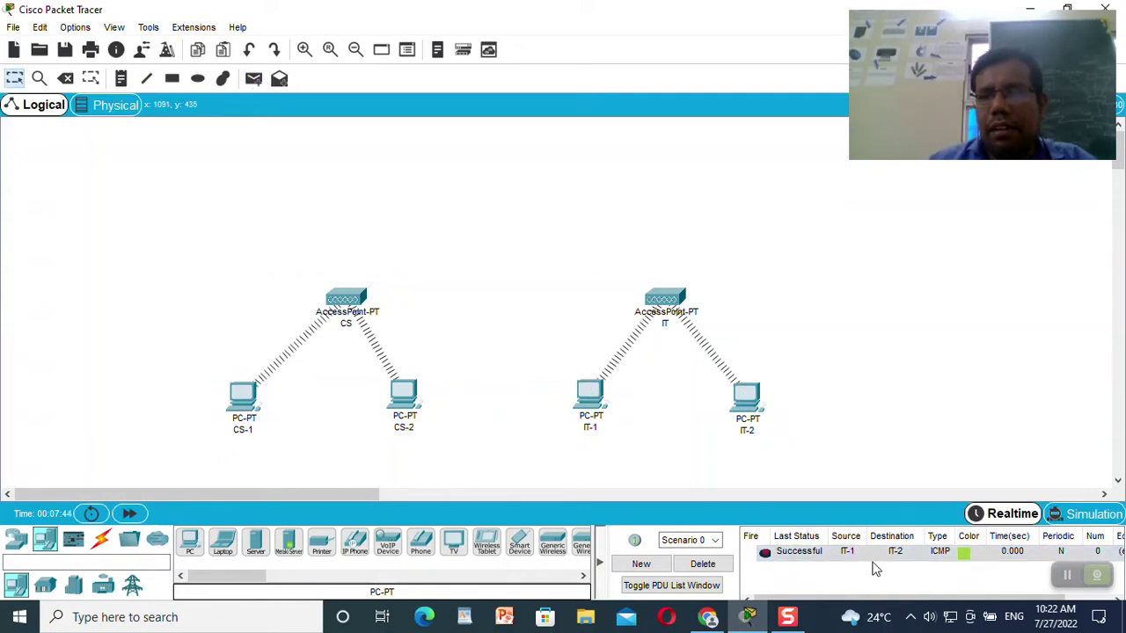
left_click(716, 565)
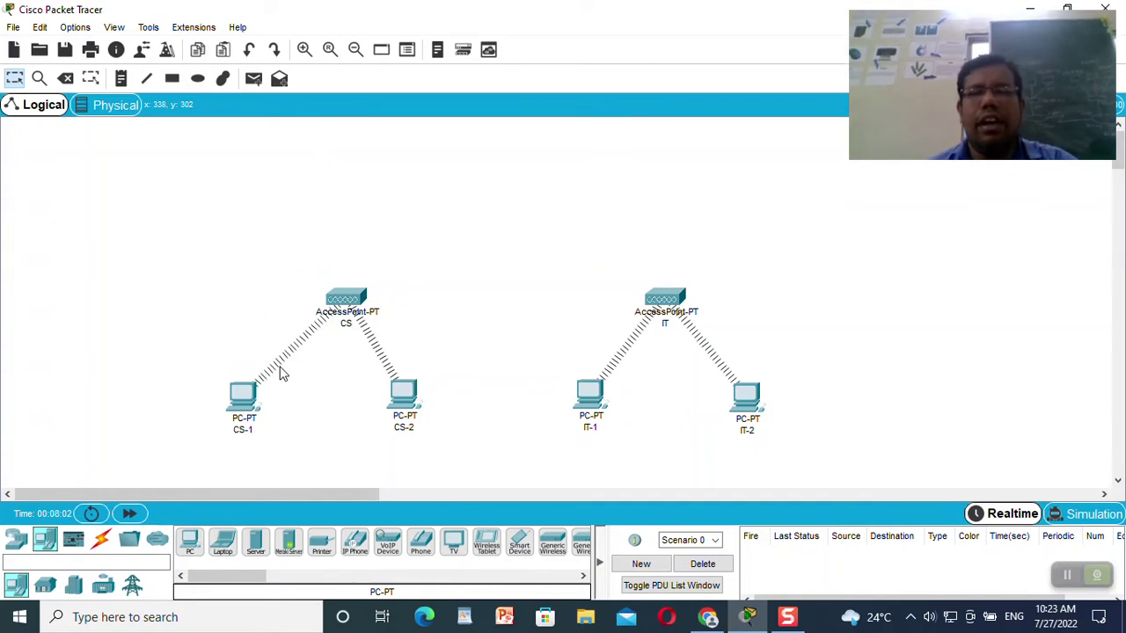
- Place two 1841 routers, Router0 above the CS access point and Router1 above IT
left_click(126, 542)
left_click(188, 541)
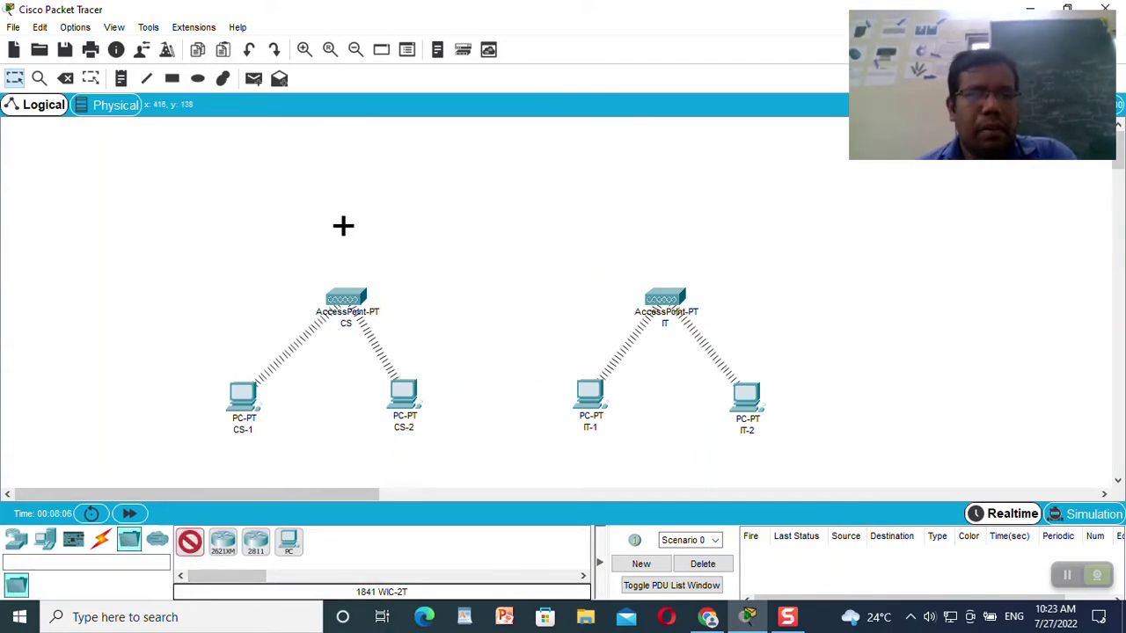
left_click(348, 194)
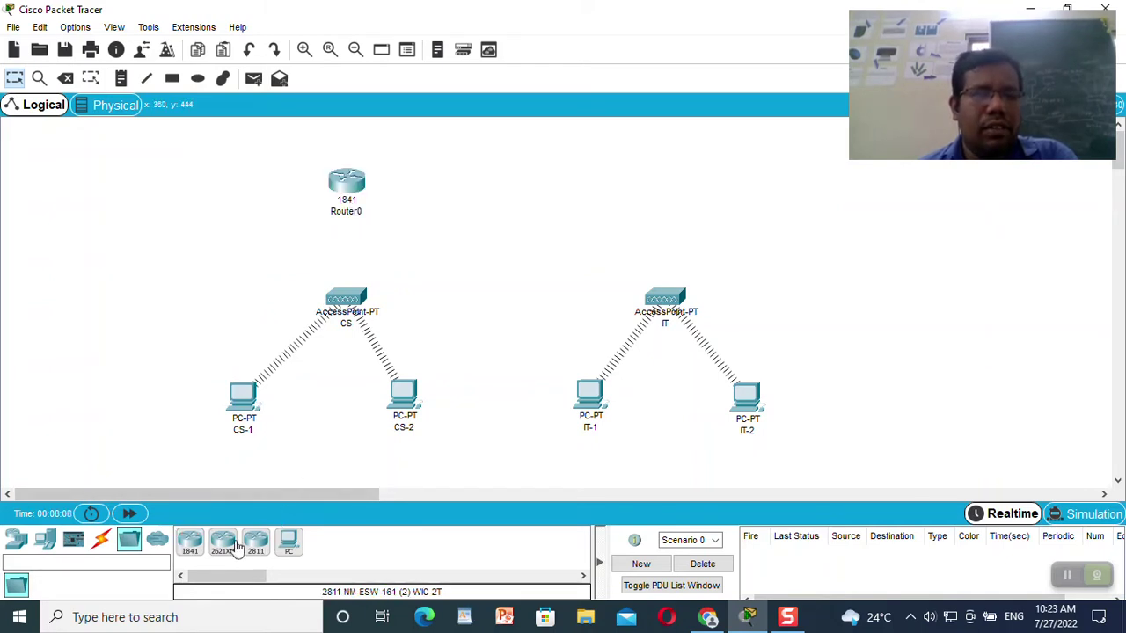
left_click(685, 186)
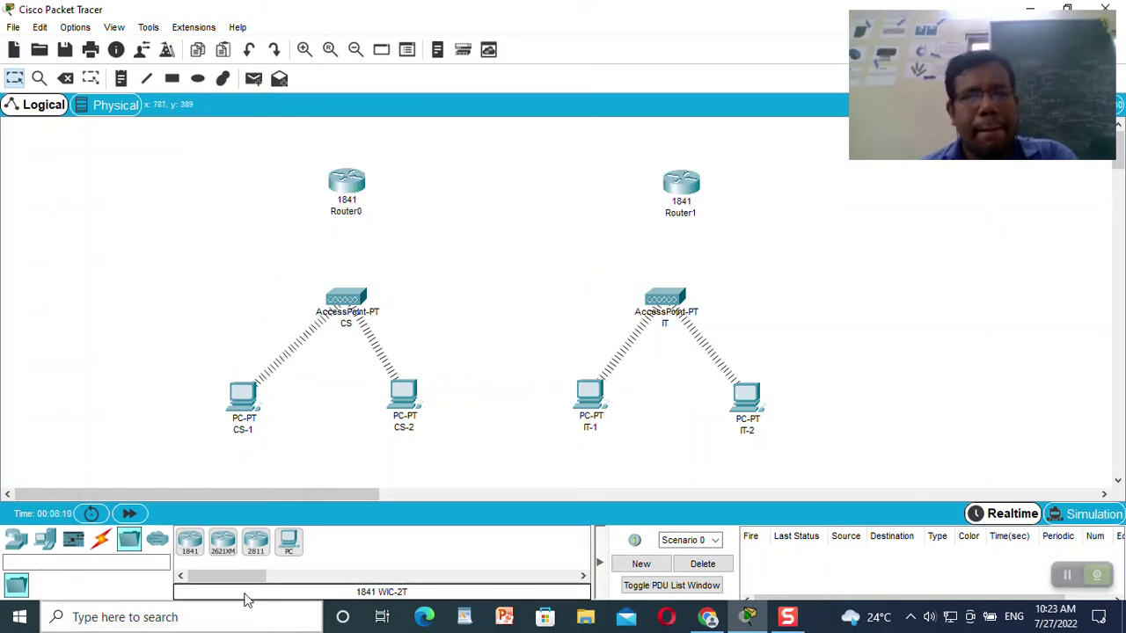
- Cable Router0 to CS Port 0 and Router1 to IT Port 0 with copper straight-through
left_click(100, 539)
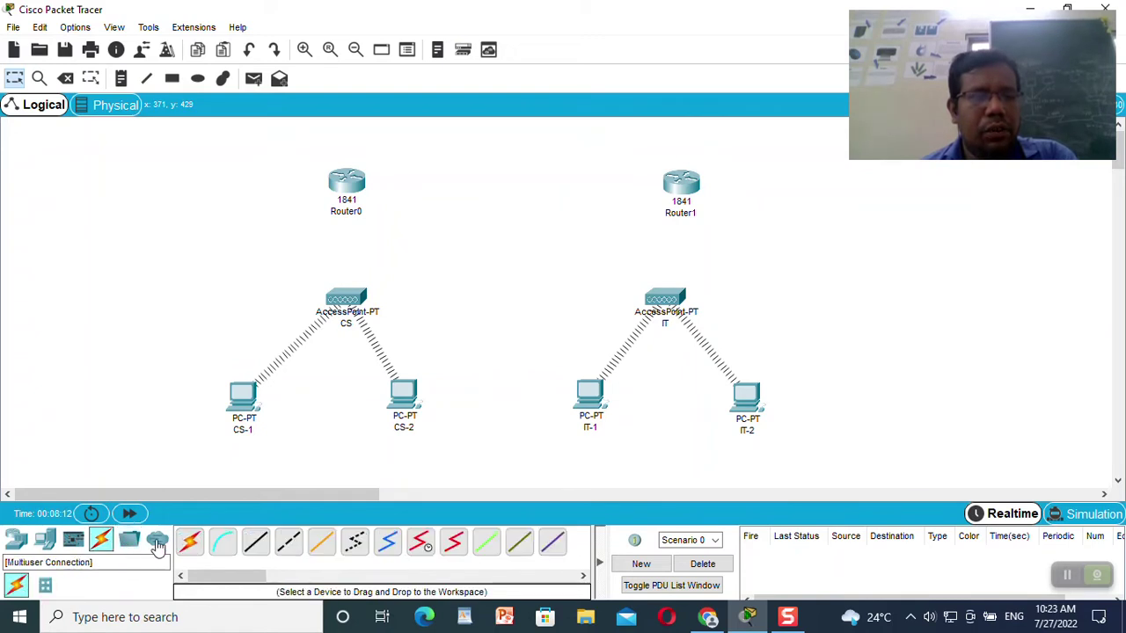
left_click(255, 542)
left_click(347, 184)
left_click(419, 257)
left_click(348, 299)
left_click(382, 303)
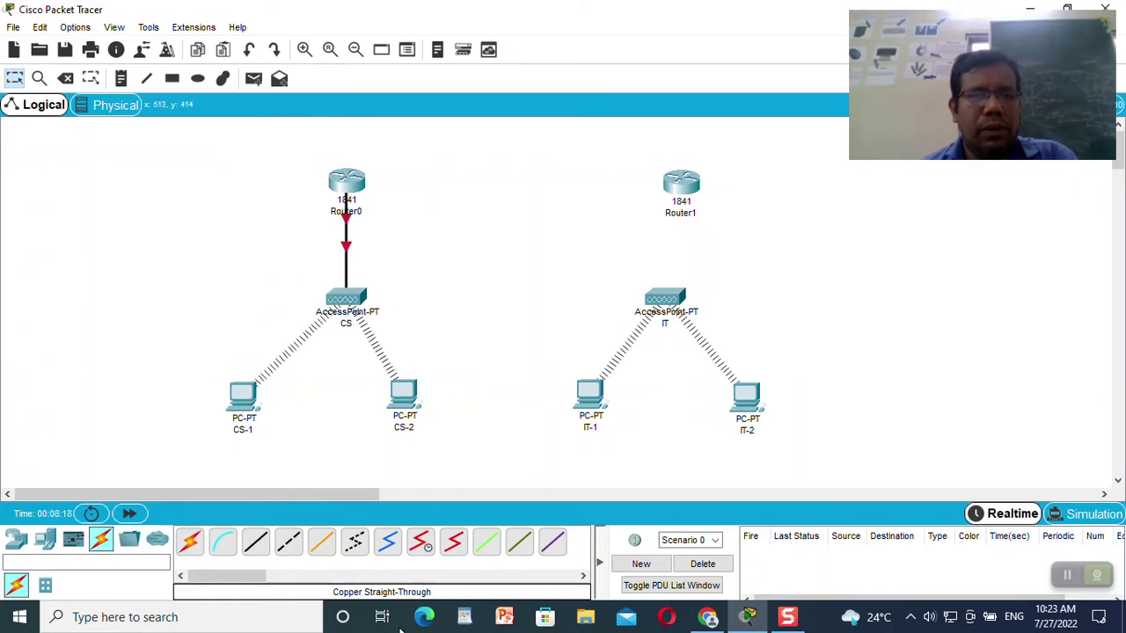
left_click(255, 542)
left_click(682, 204)
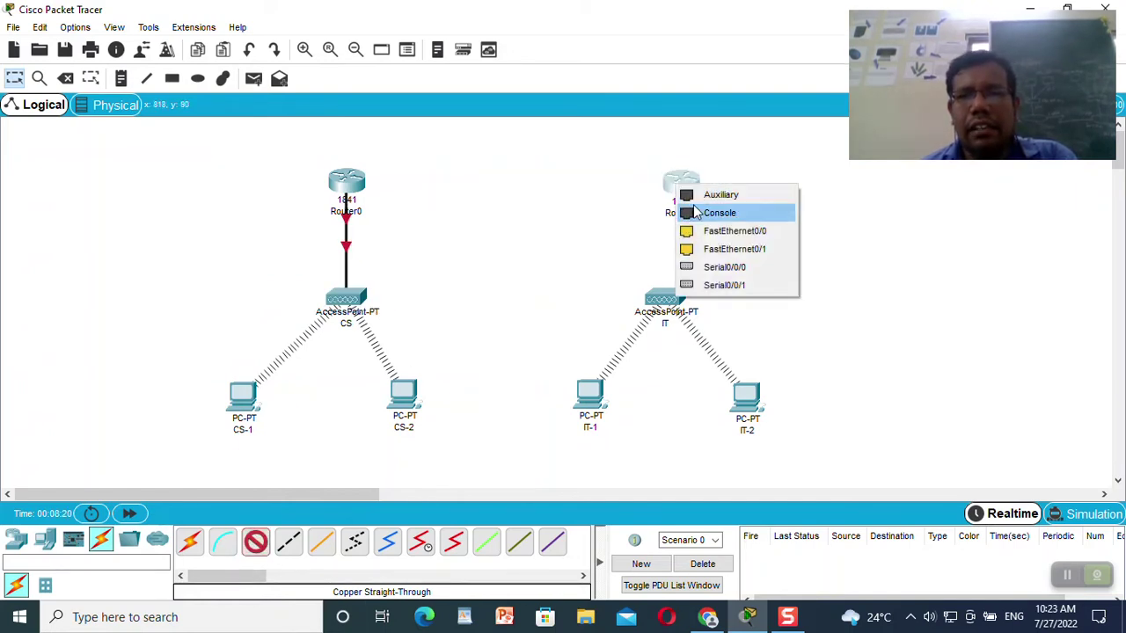
left_click(715, 250)
left_click(668, 302)
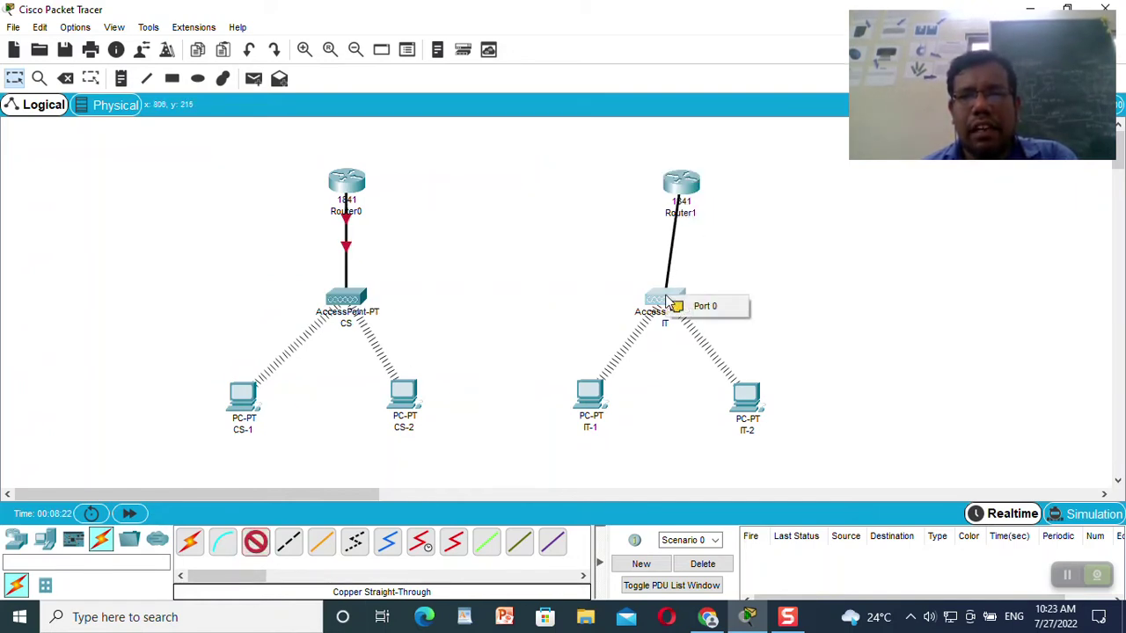
left_click(702, 307)
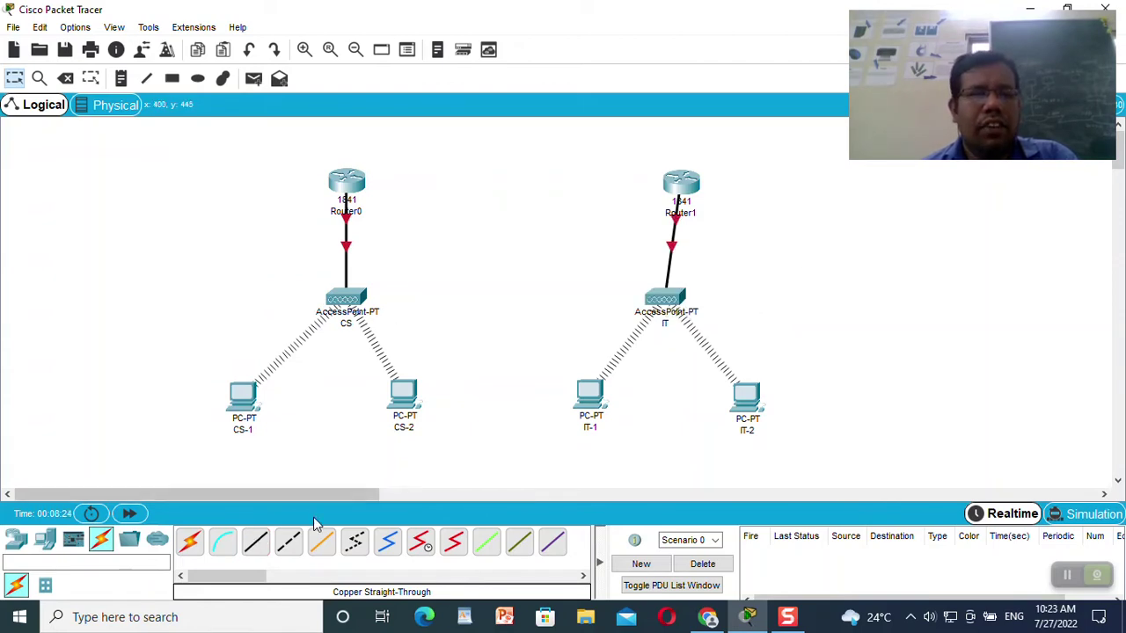
- Give Router0's FastEthernet0/0 IP 192.168.1.1/255.255.255.0, turn it on, and raise both routers
left_click(352, 186)
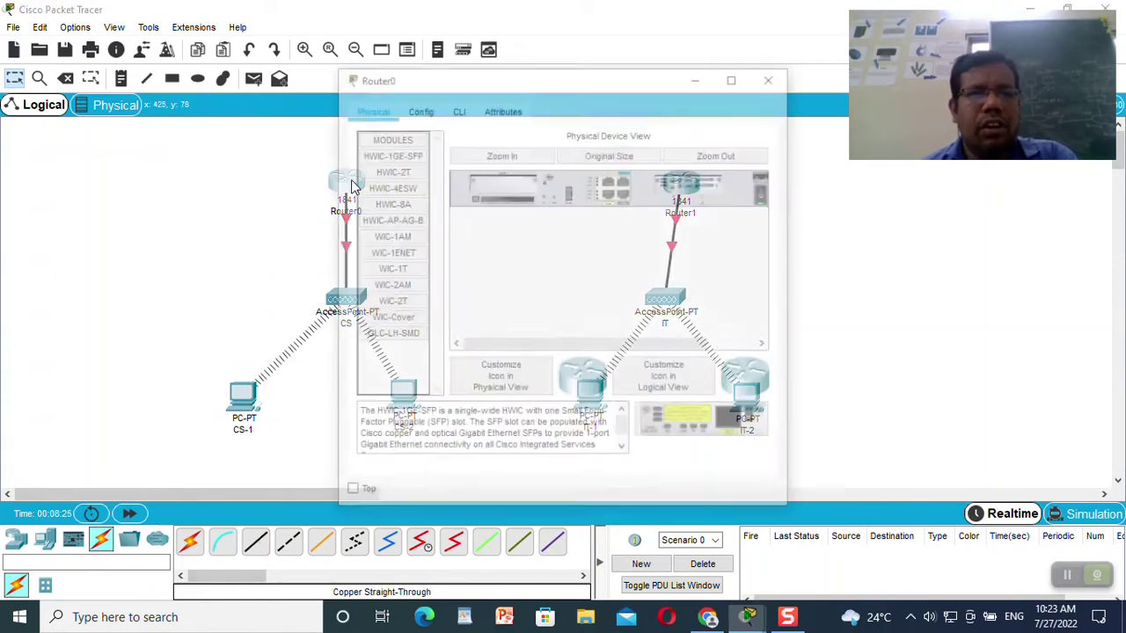
left_click(419, 109)
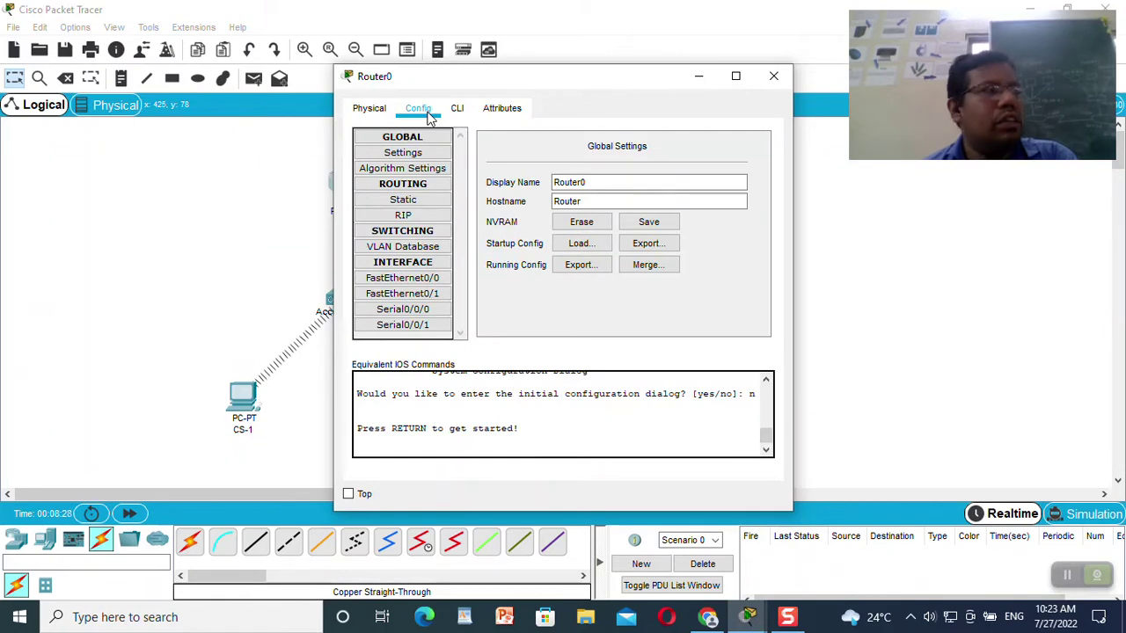
left_click(403, 278)
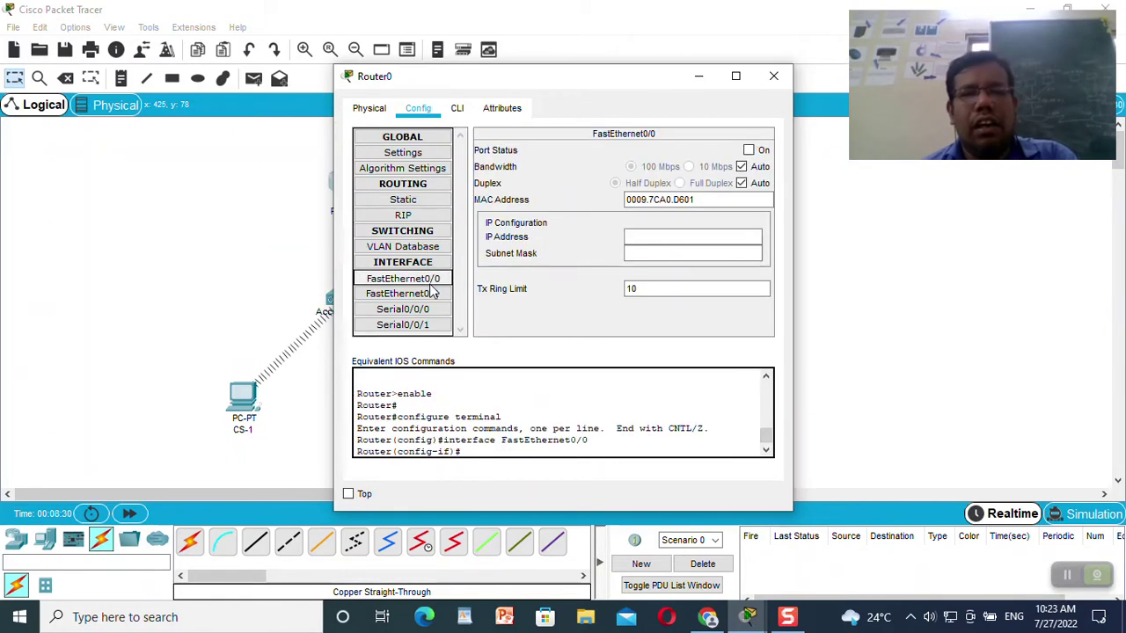
left_click(676, 239)
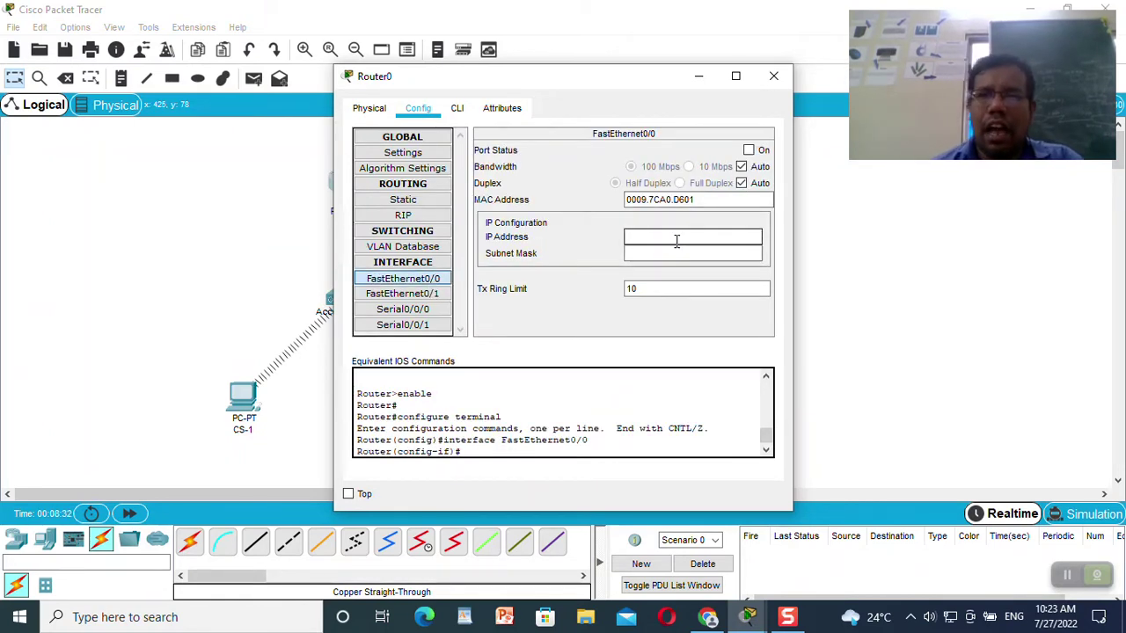
type("192.168.1")
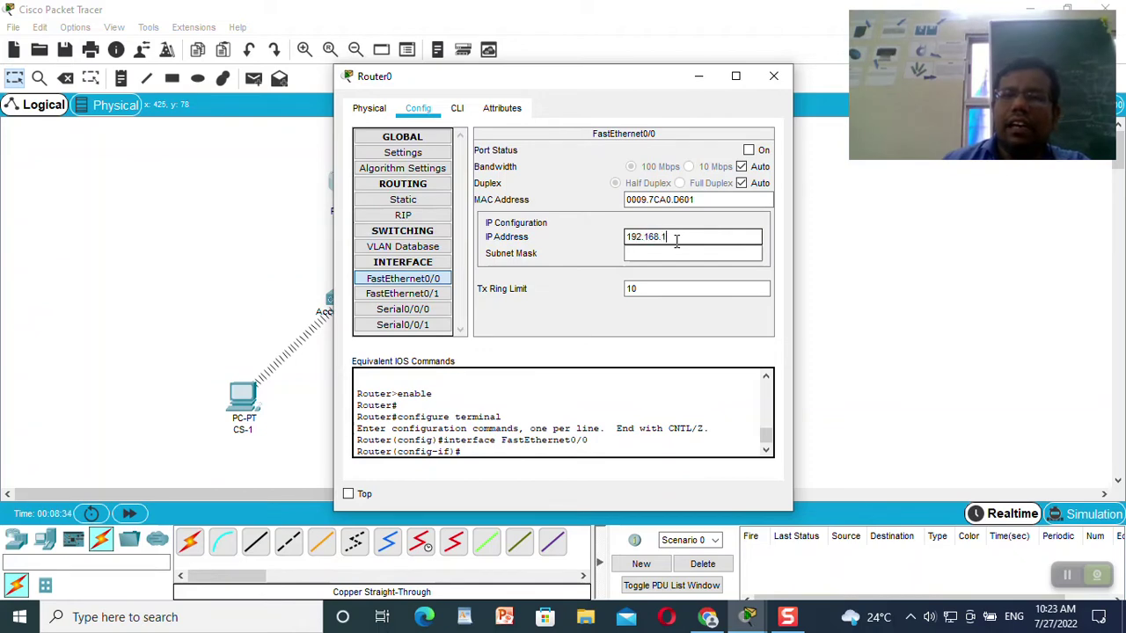
type(".1")
left_click(677, 253)
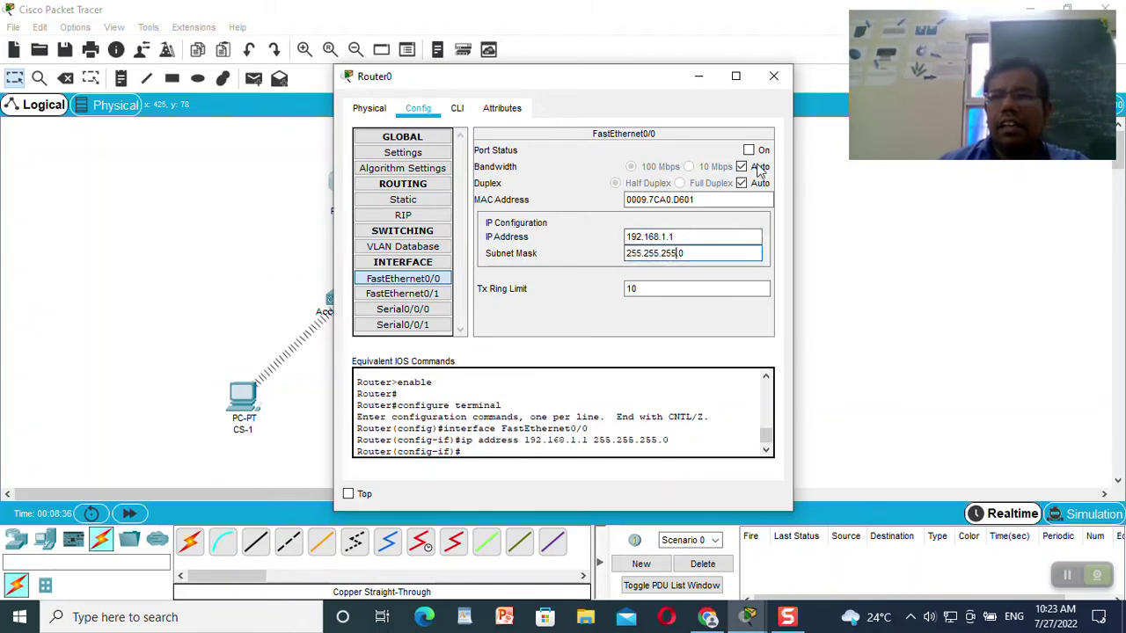
left_click(748, 151)
left_click(775, 75)
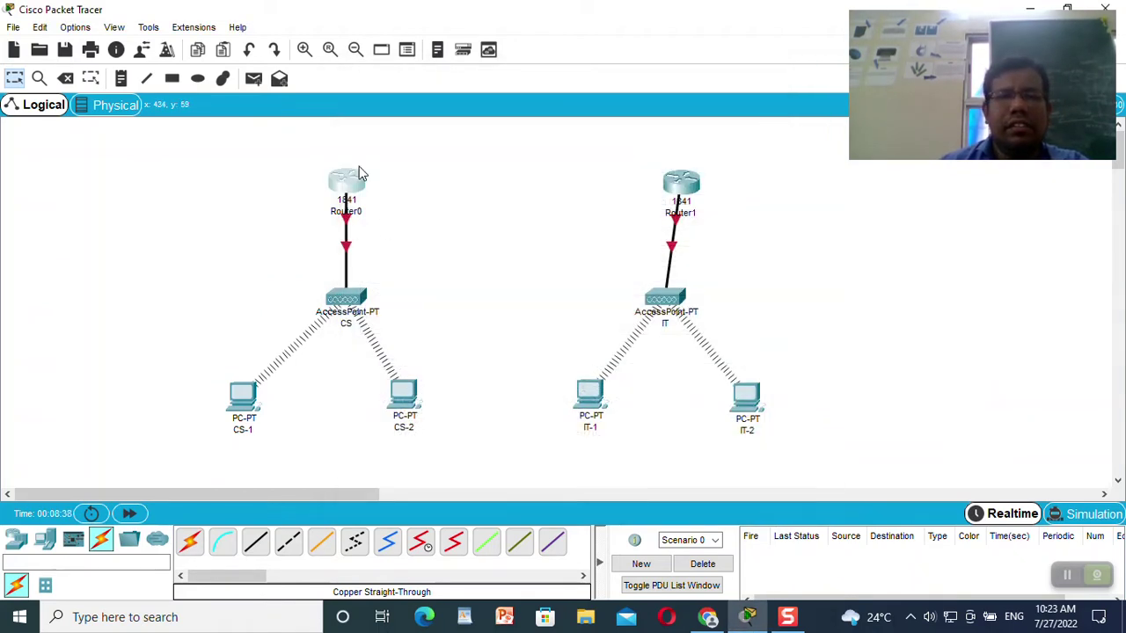
left_click_drag(352, 188, 350, 171)
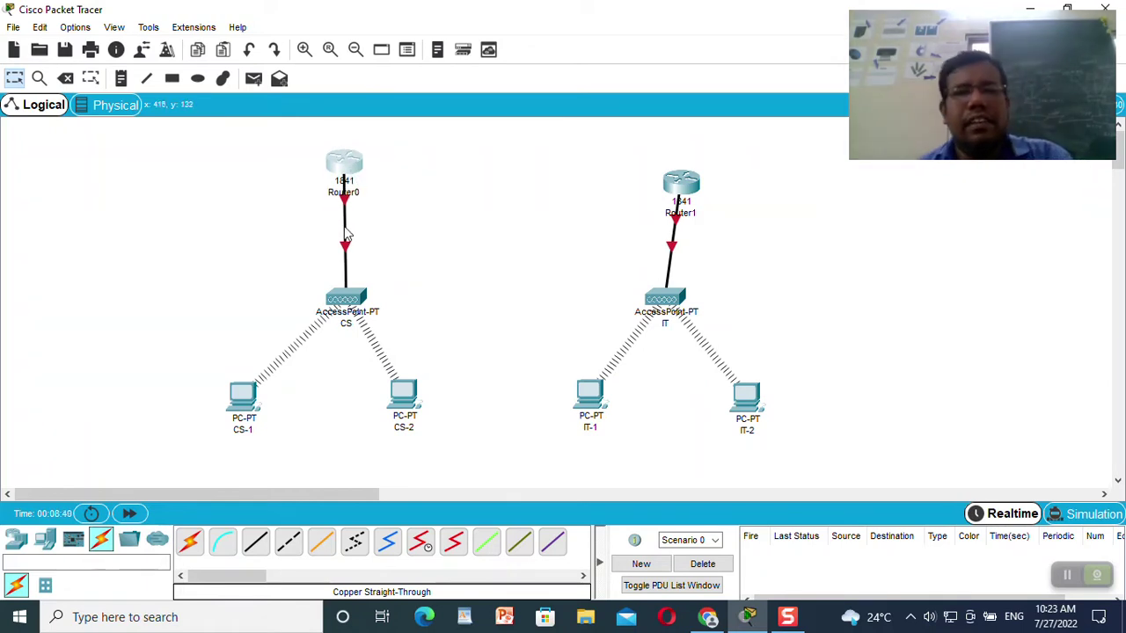
left_click_drag(681, 191, 660, 169)
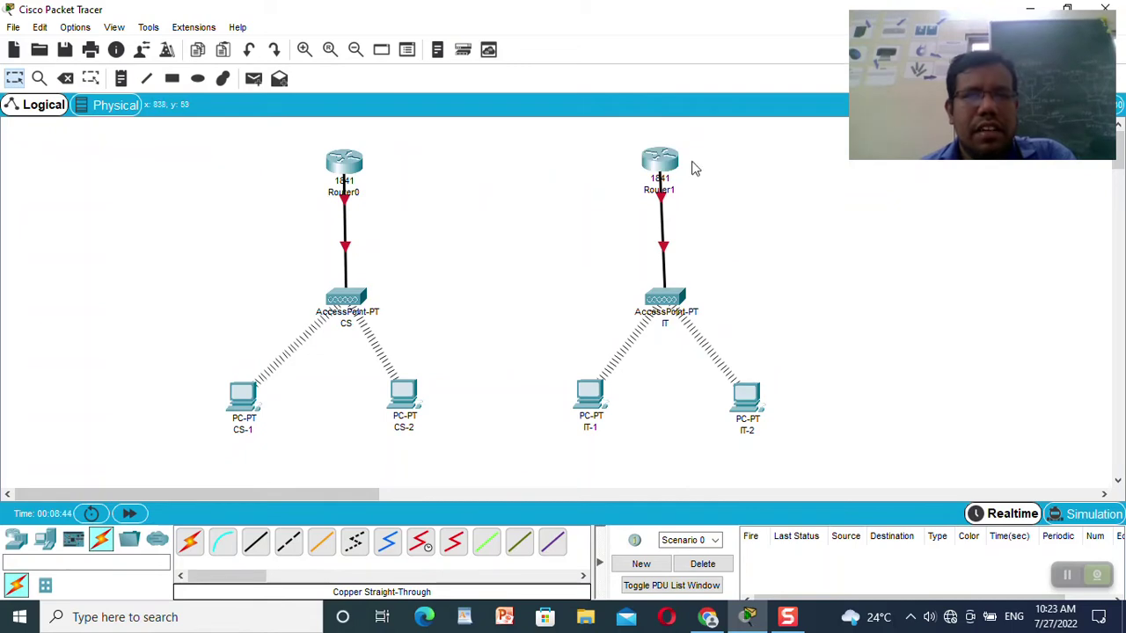
- Give Router1's FastEthernet0/0 IP 171.16.10.1 with mask 255.255.0.0 and turn it on
left_click(661, 160)
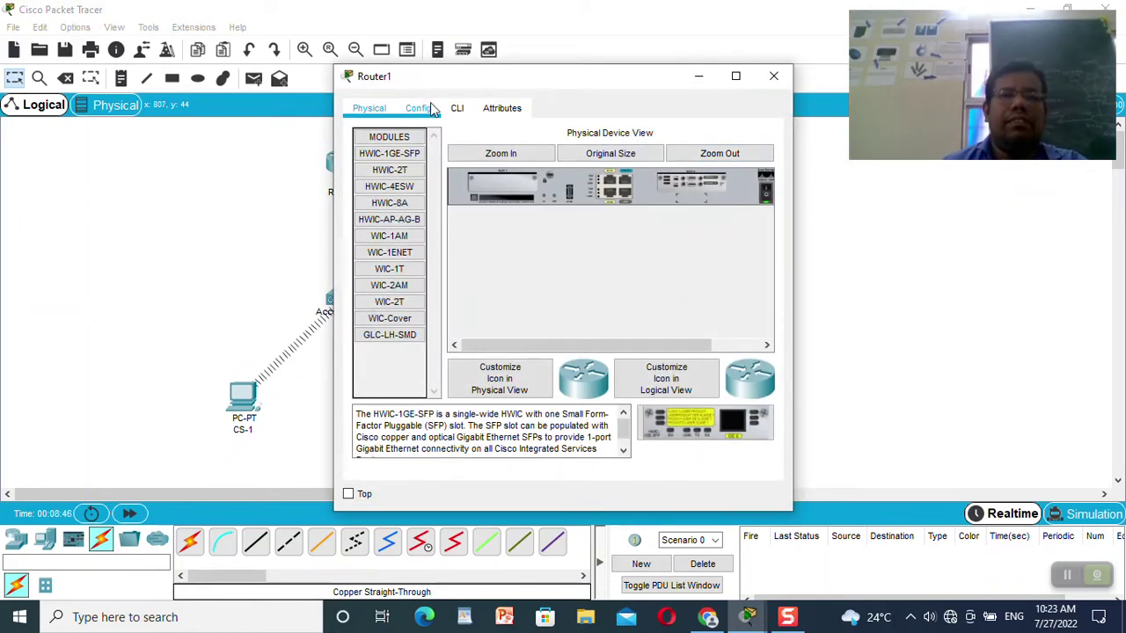
left_click_drag(449, 77, 524, 36)
left_click(494, 66)
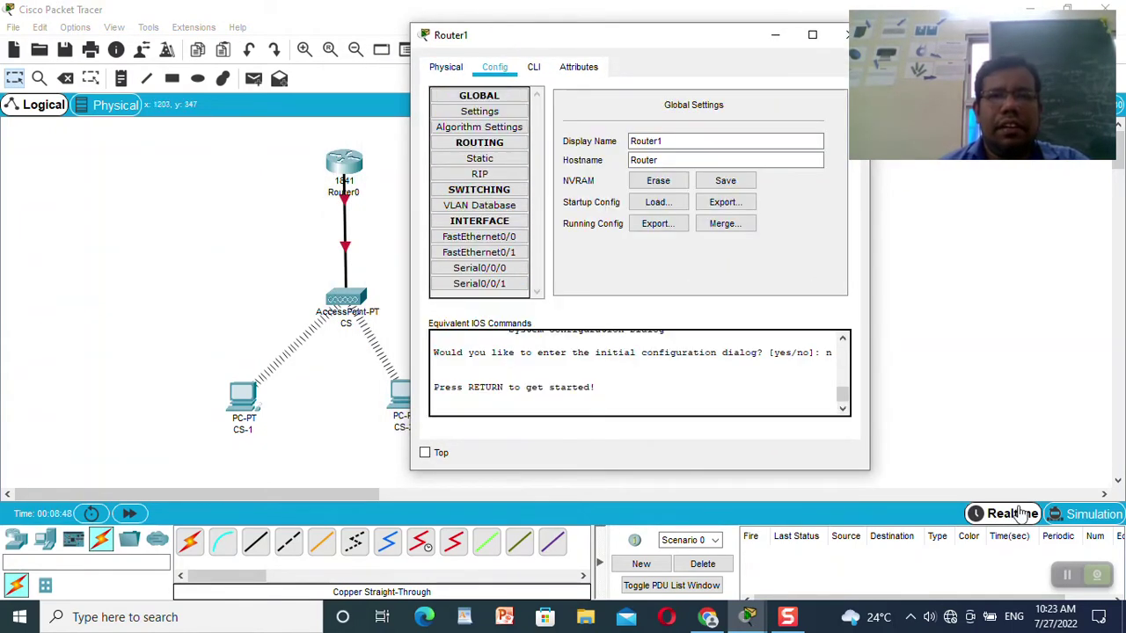
left_click(514, 237)
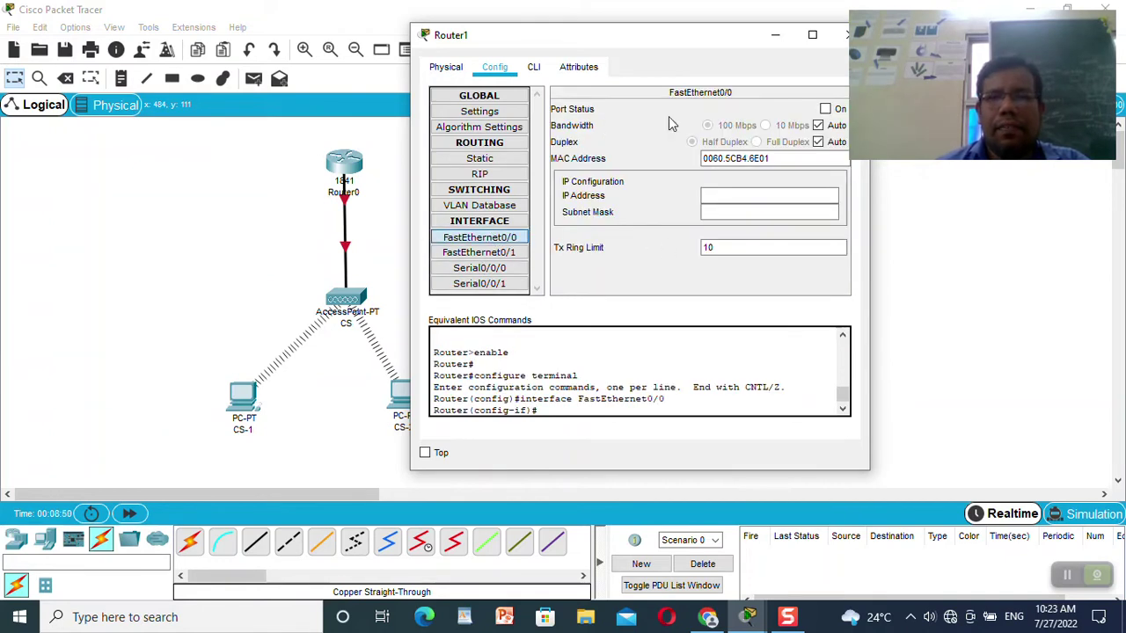
left_click_drag(666, 42, 572, 42)
left_click(650, 195)
type("171.16.10.1")
left_click(651, 212)
left_click(731, 109)
left_click(762, 40)
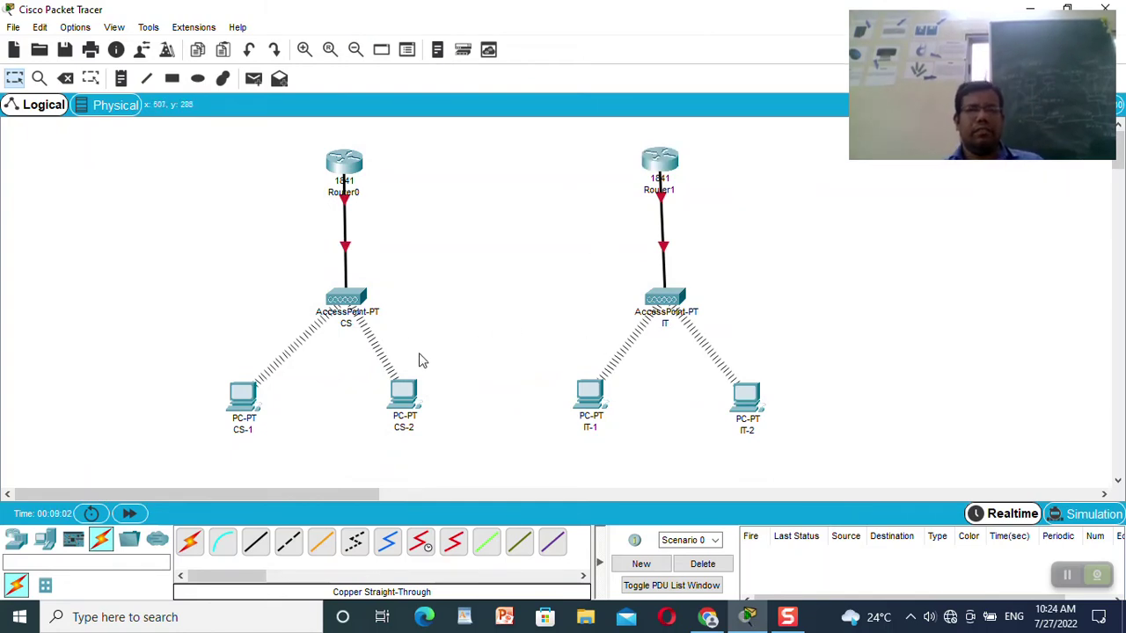
- Toggle Router0's FastEthernet0/0 port status off and back on
left_click(345, 167)
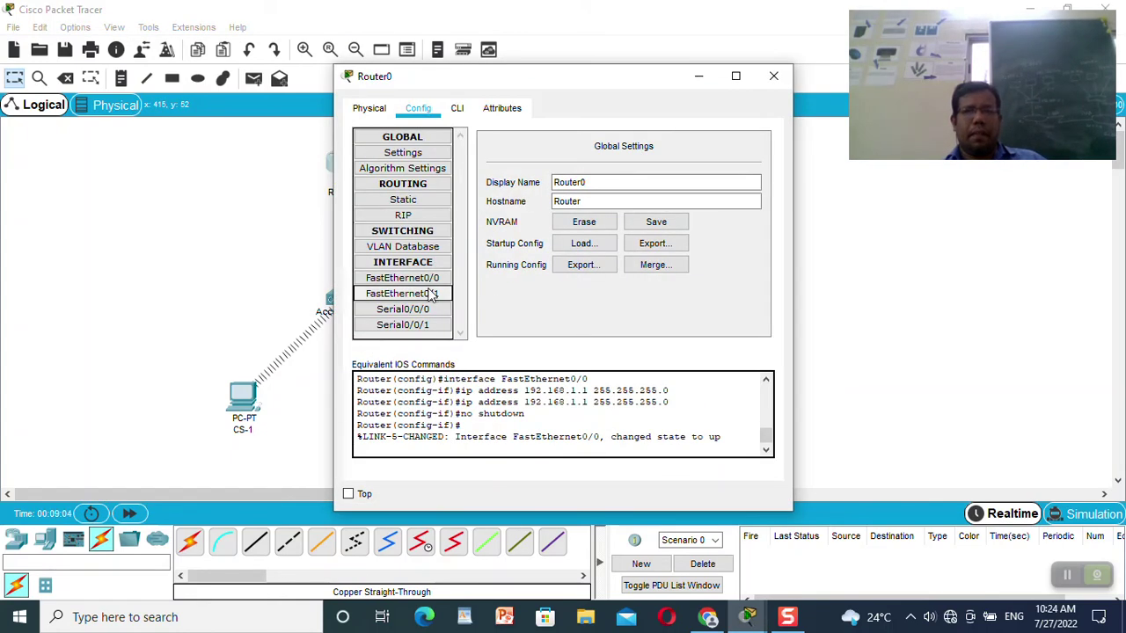
left_click(402, 278)
left_click(733, 288)
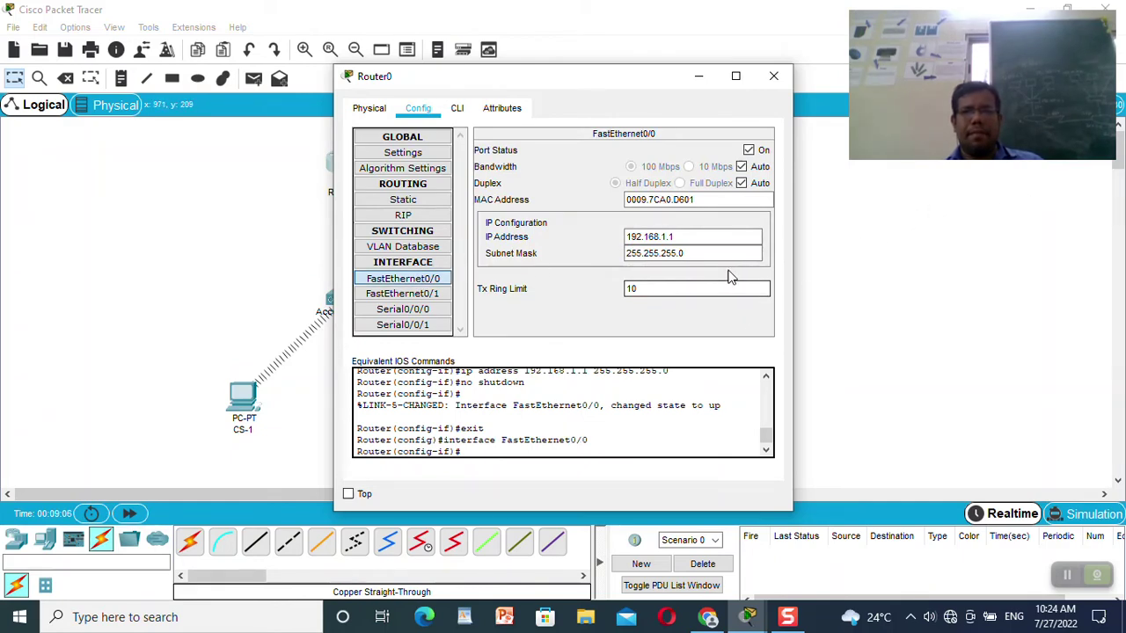
left_click(748, 150)
left_click(748, 150)
left_click(773, 77)
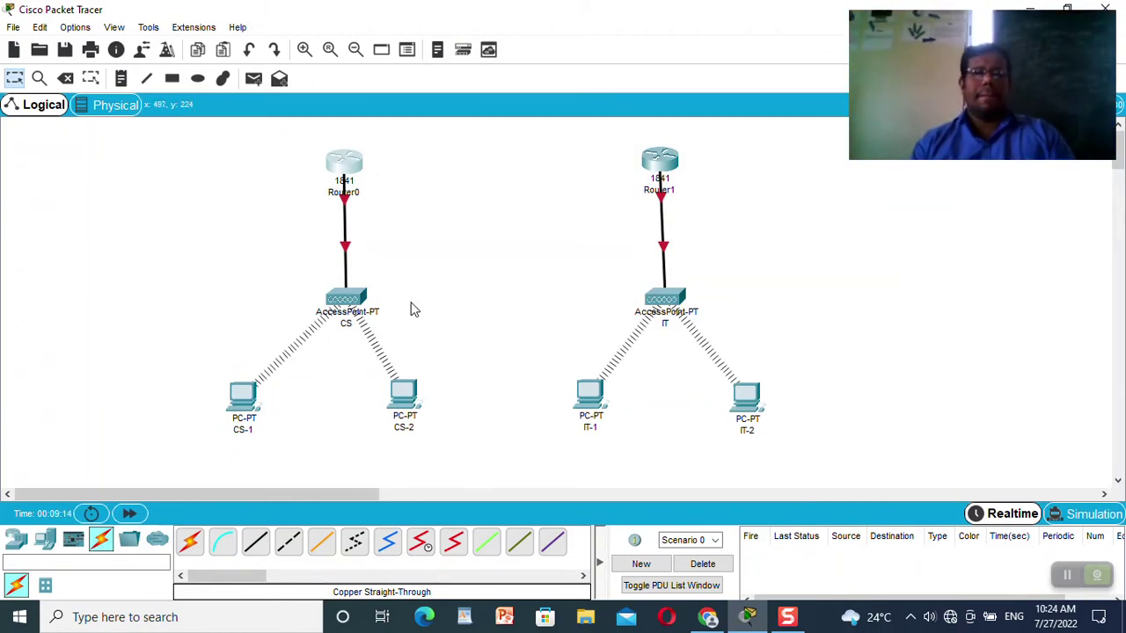
- Link Router0 Serial0/0/0 to Router1 Serial0/0/0 with a serial DCE cable
left_click_drag(350, 163, 357, 164)
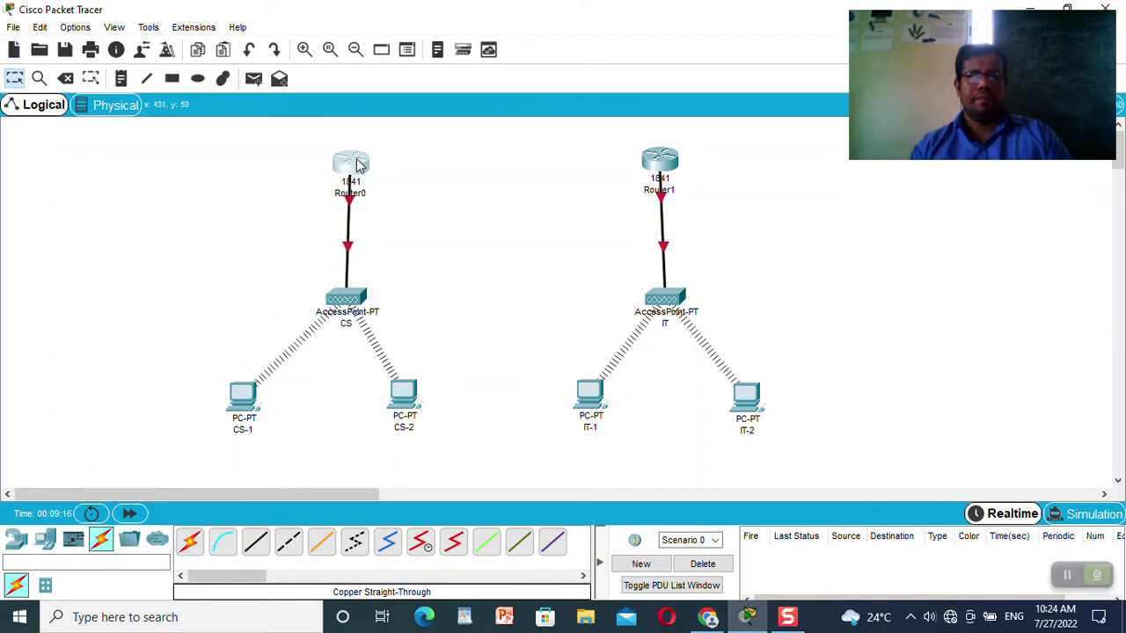
left_click(449, 546)
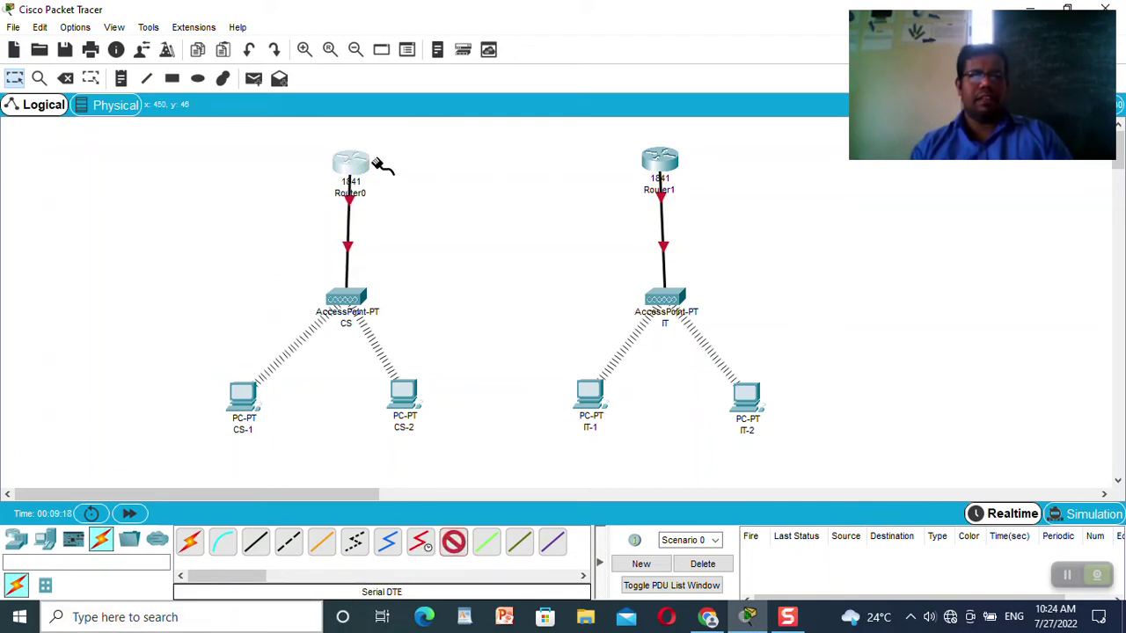
left_click(364, 172)
left_click(395, 223)
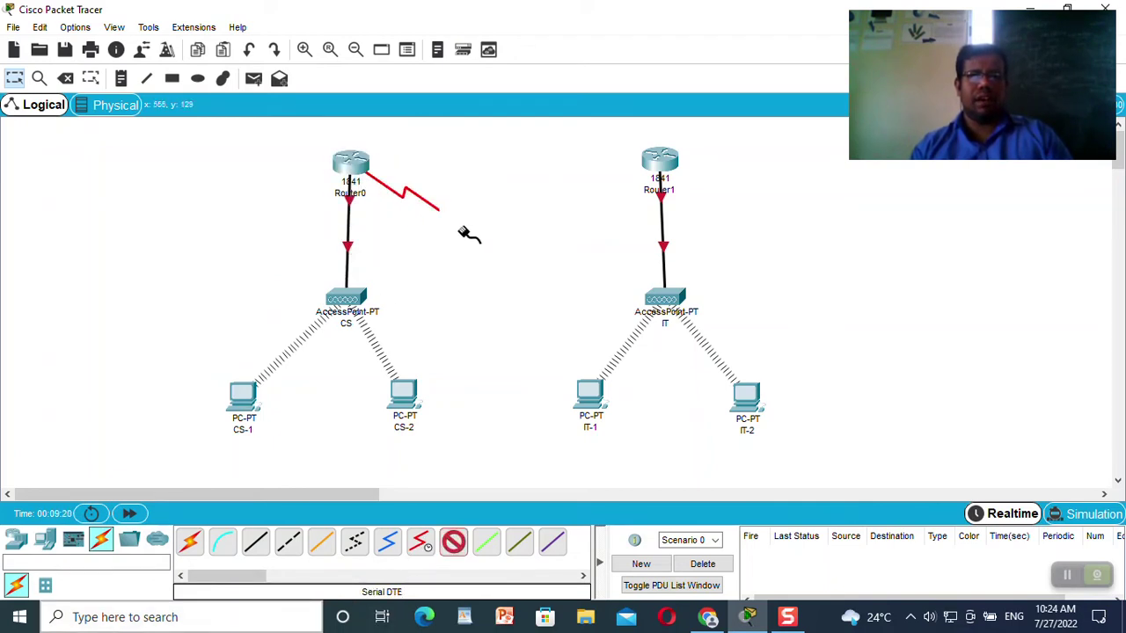
left_click(662, 159)
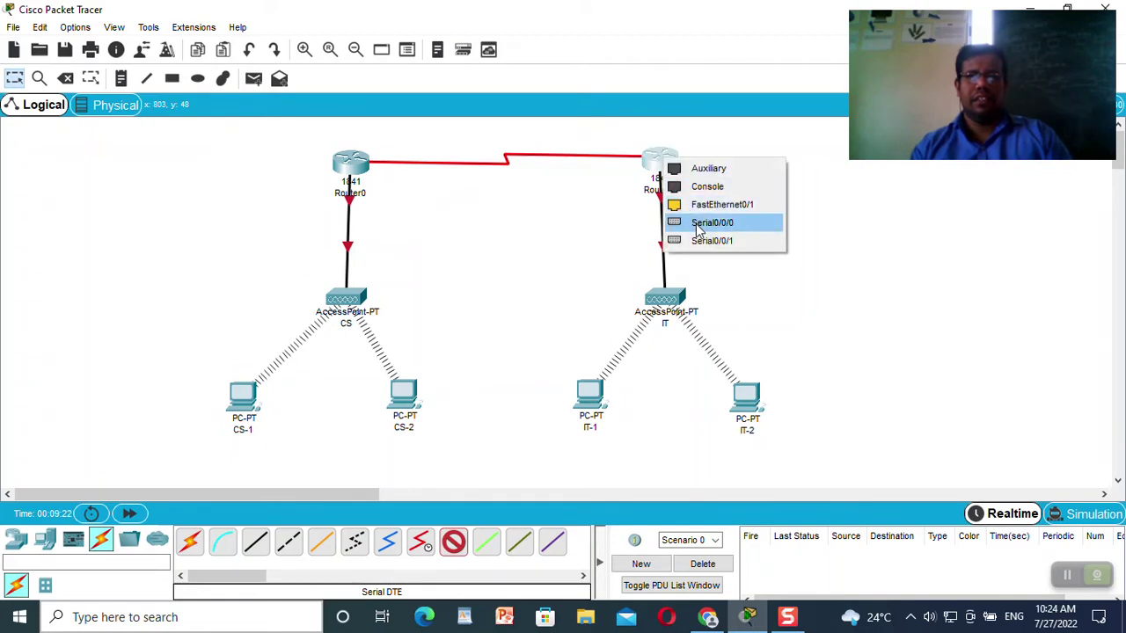
left_click(708, 221)
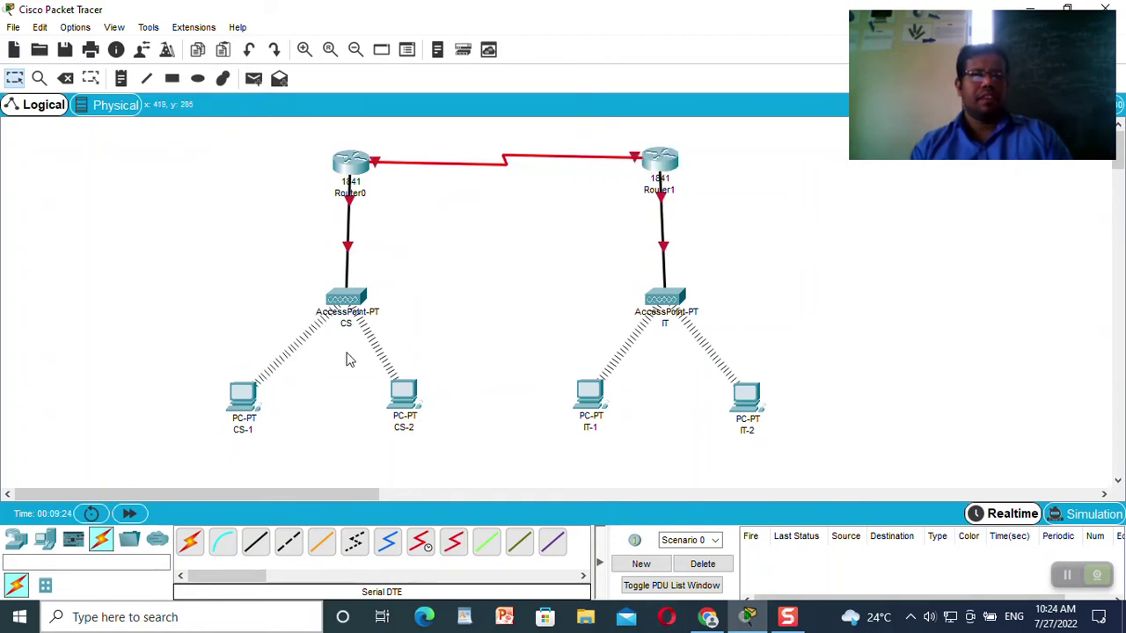
- Set Router0's Serial0/0/0 to 20.0.0.1/255.0.0.0, port on, clock rate 64000
left_click(352, 164)
left_click(403, 309)
left_click(650, 222)
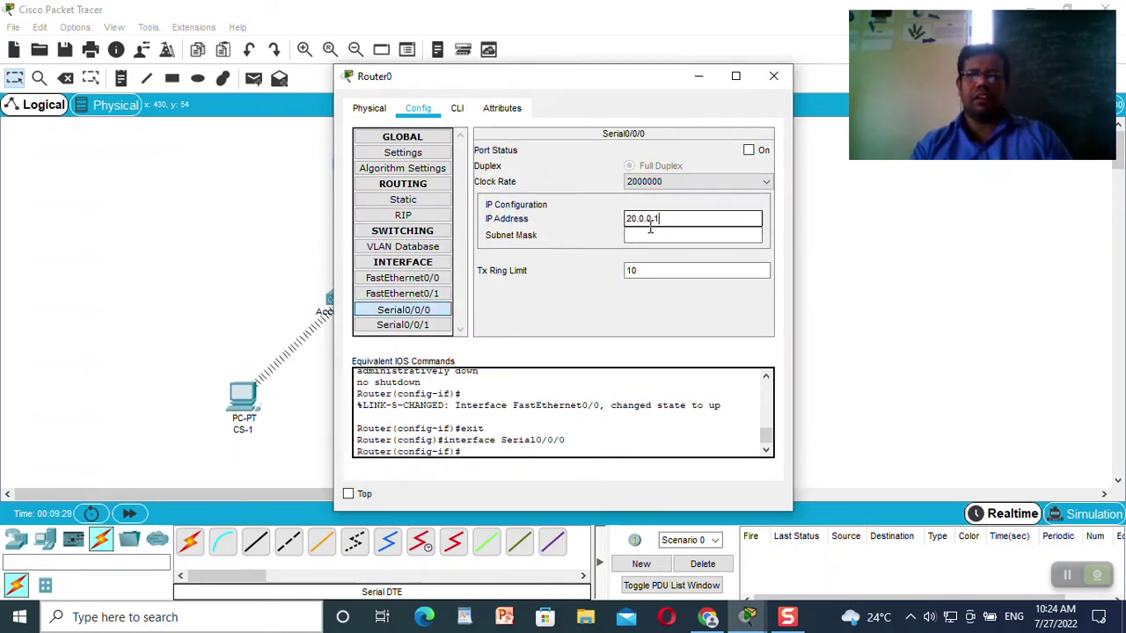
left_click(673, 238)
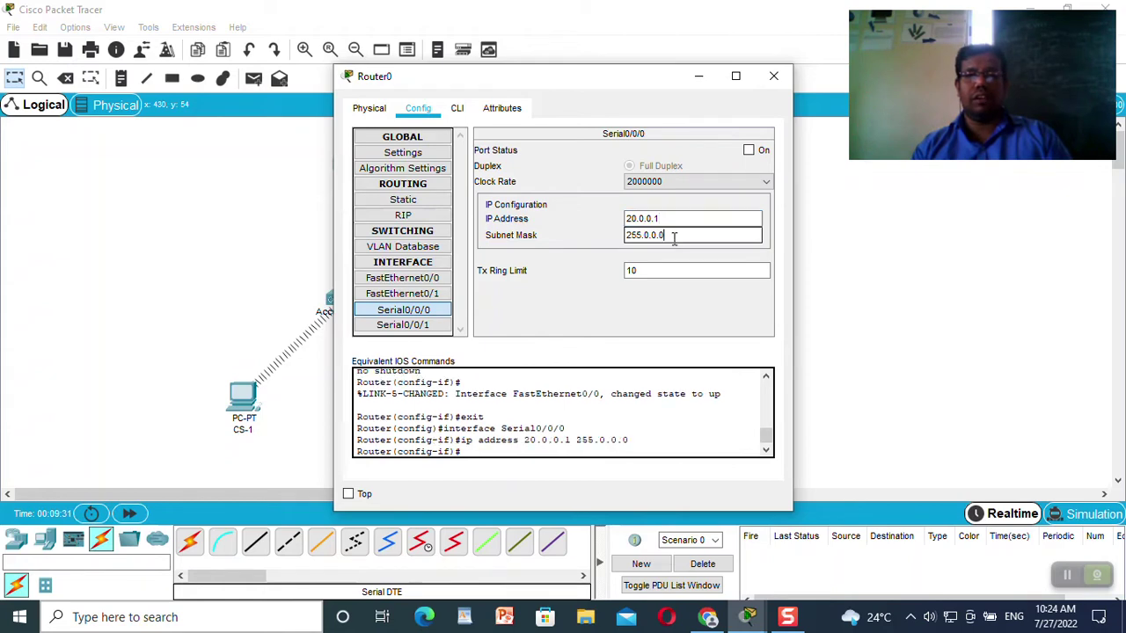
left_click(749, 150)
left_click(745, 182)
scroll(695, 212, "up", 2)
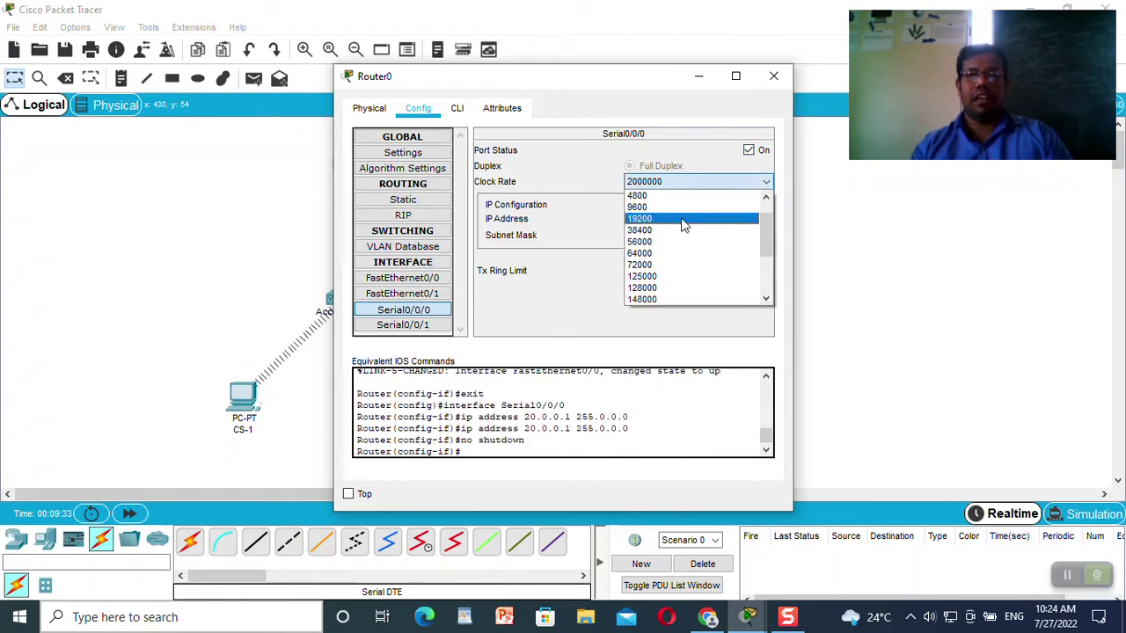
left_click(667, 253)
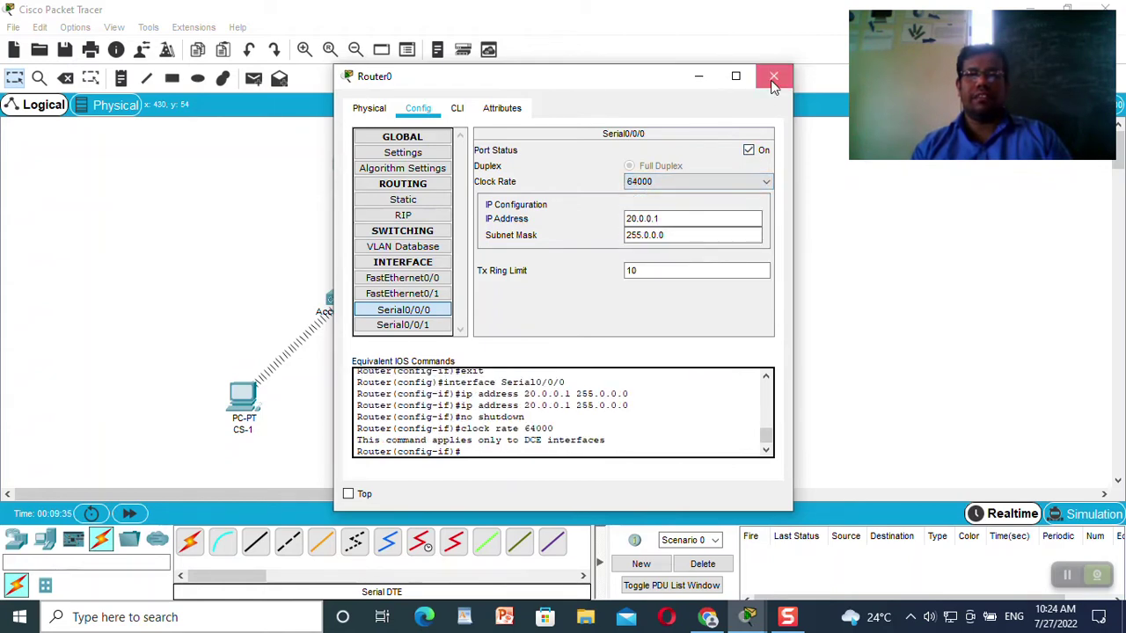
left_click(773, 76)
left_click(668, 166)
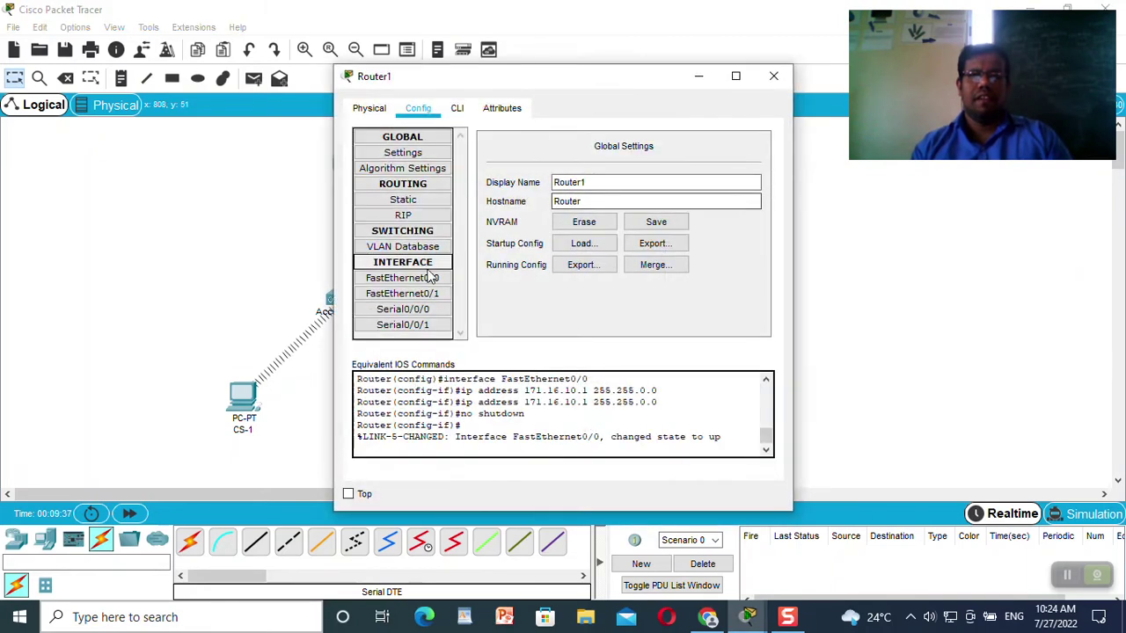
- Show Router1's Serial0/0/0 settings and begin entering its 20.0.0.x IP address
left_click(413, 314)
left_click(657, 221)
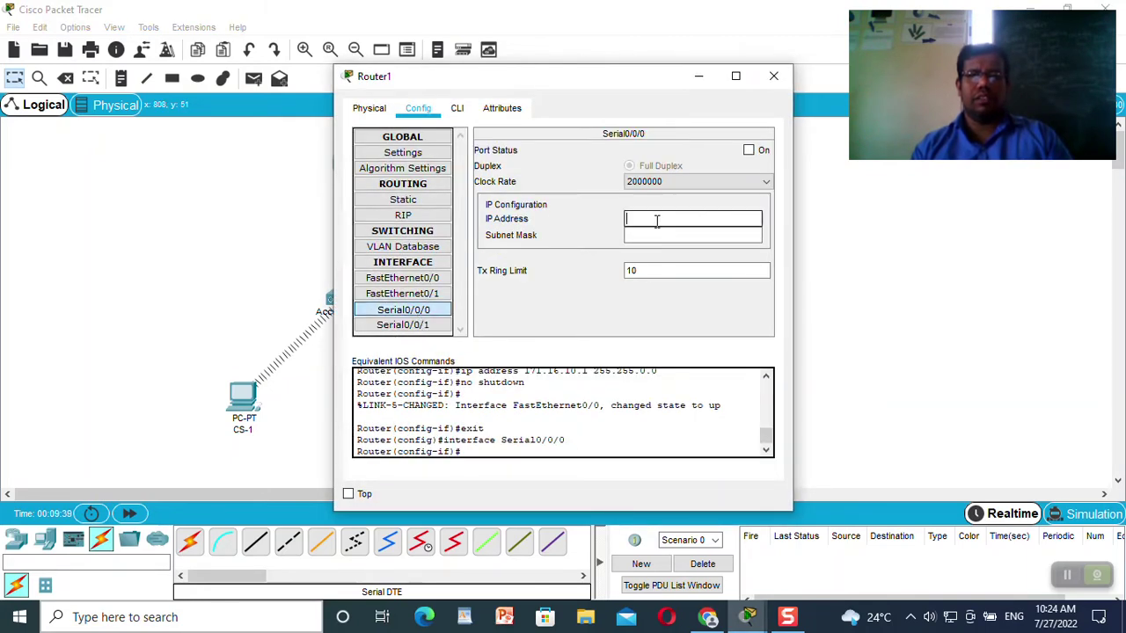
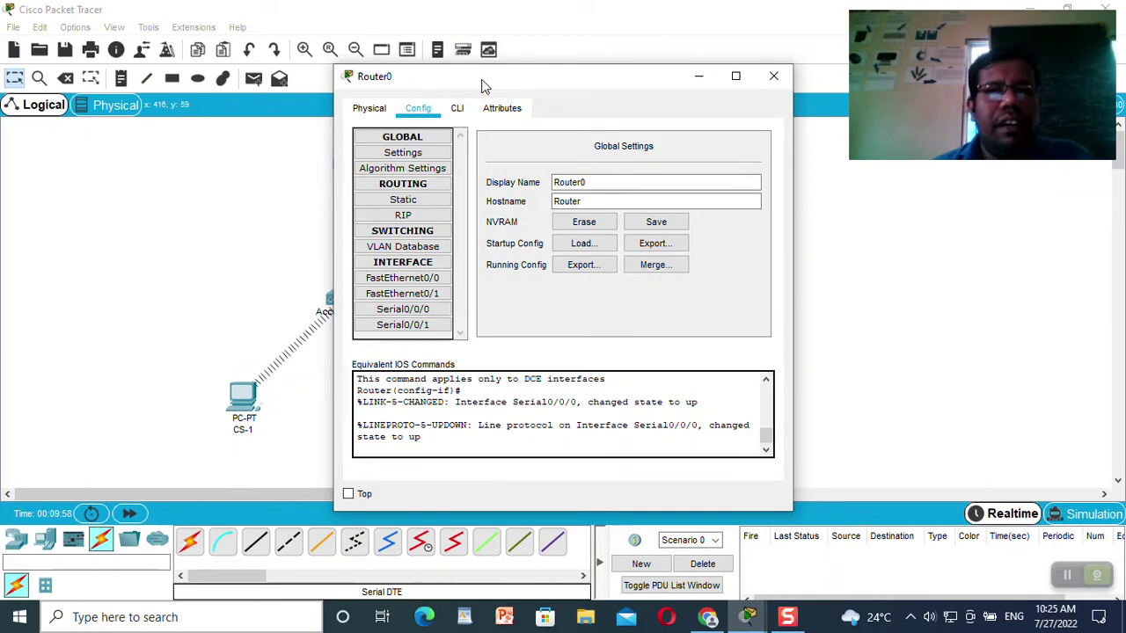
- Review Router0's FastEthernet0/0 settings and close its configuration window
left_click_drag(482, 86, 527, 66)
left_click(450, 259)
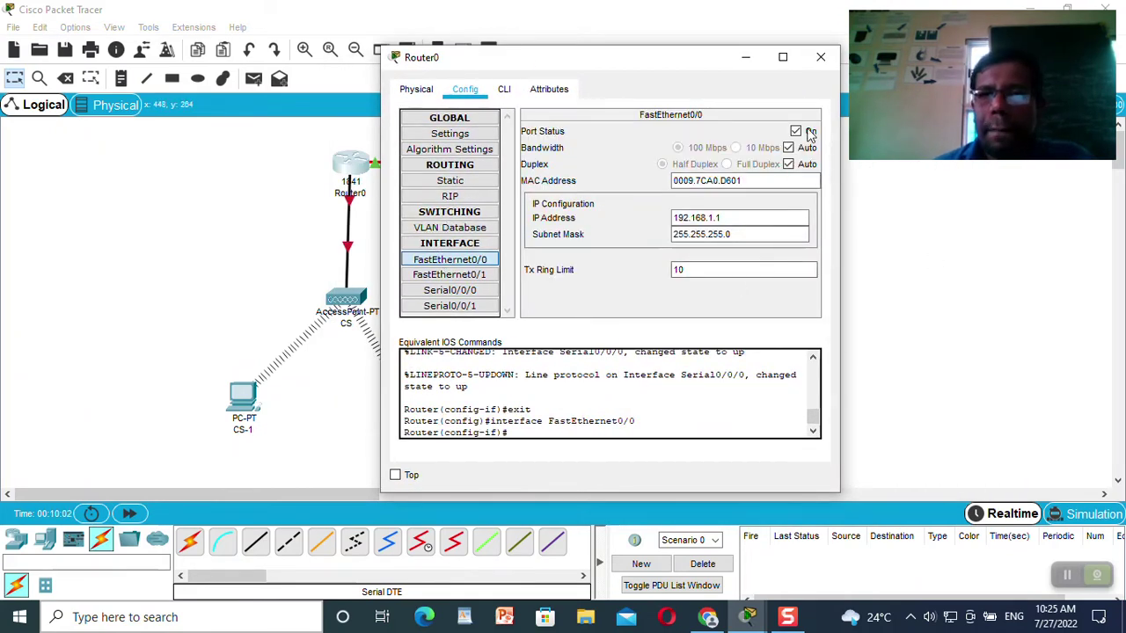
left_click(821, 57)
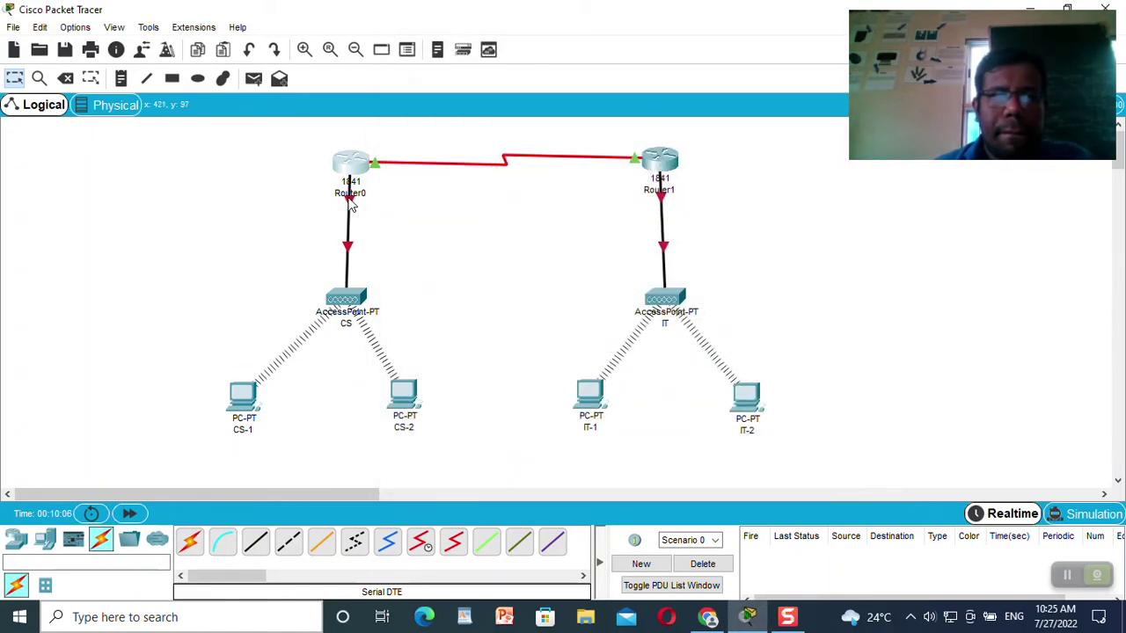
- Delete both access-point links, Router1 with its serial link, and Router0
left_click(65, 78)
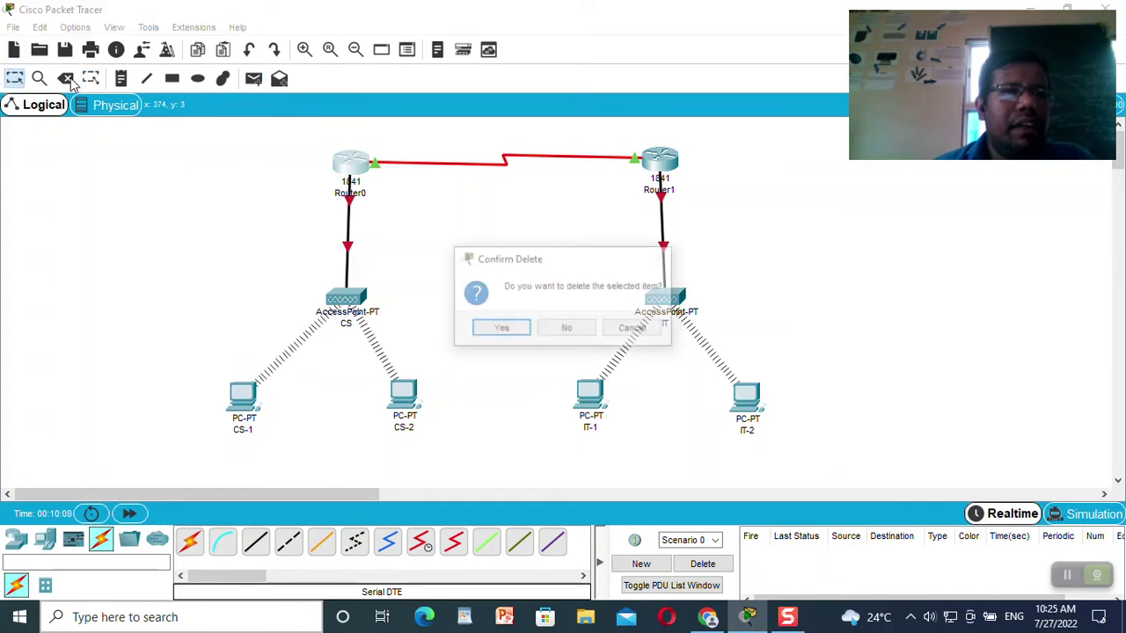
left_click(585, 333)
left_click(351, 181)
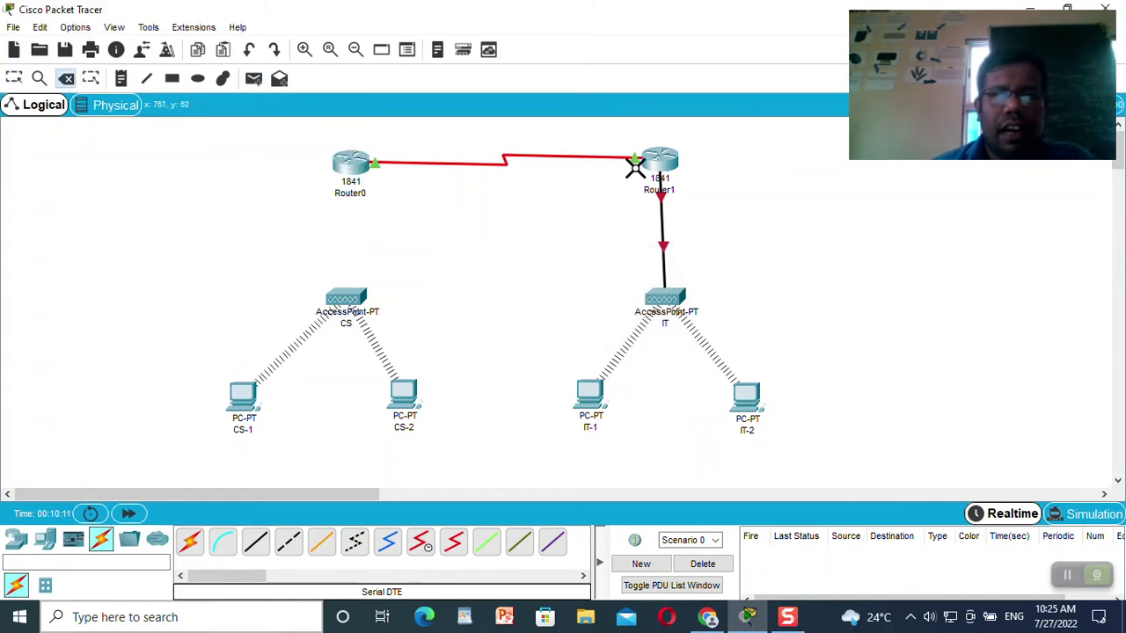
left_click(666, 225)
left_click(658, 163)
left_click(348, 164)
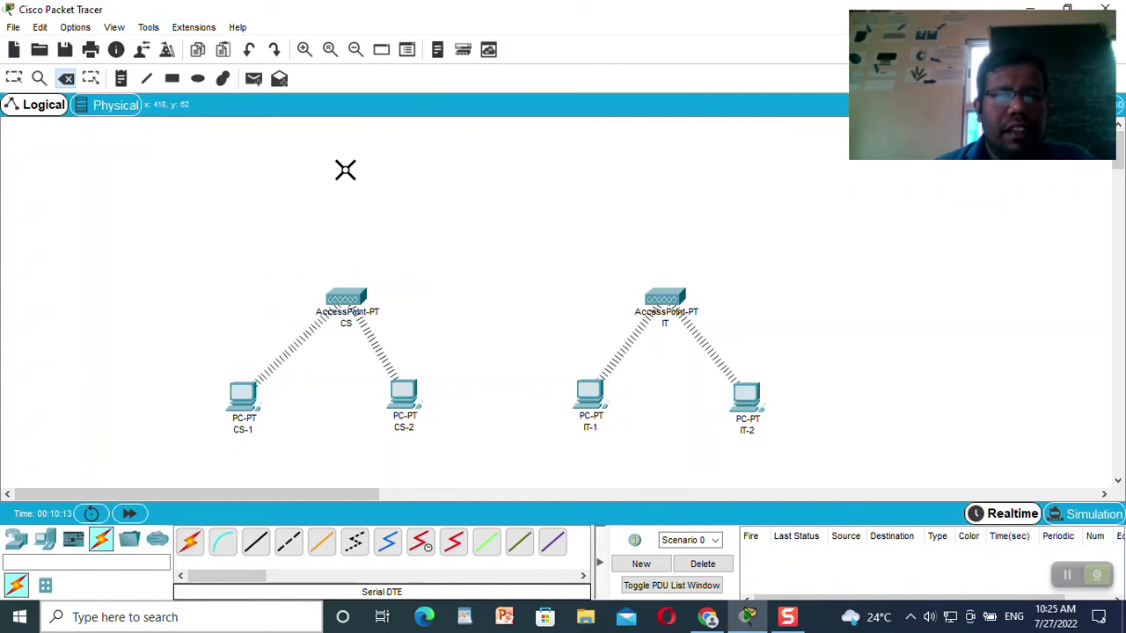
- Place a new 1841 WIC-2T router, Router2, above the CS access point
left_click(128, 539)
left_click(189, 541)
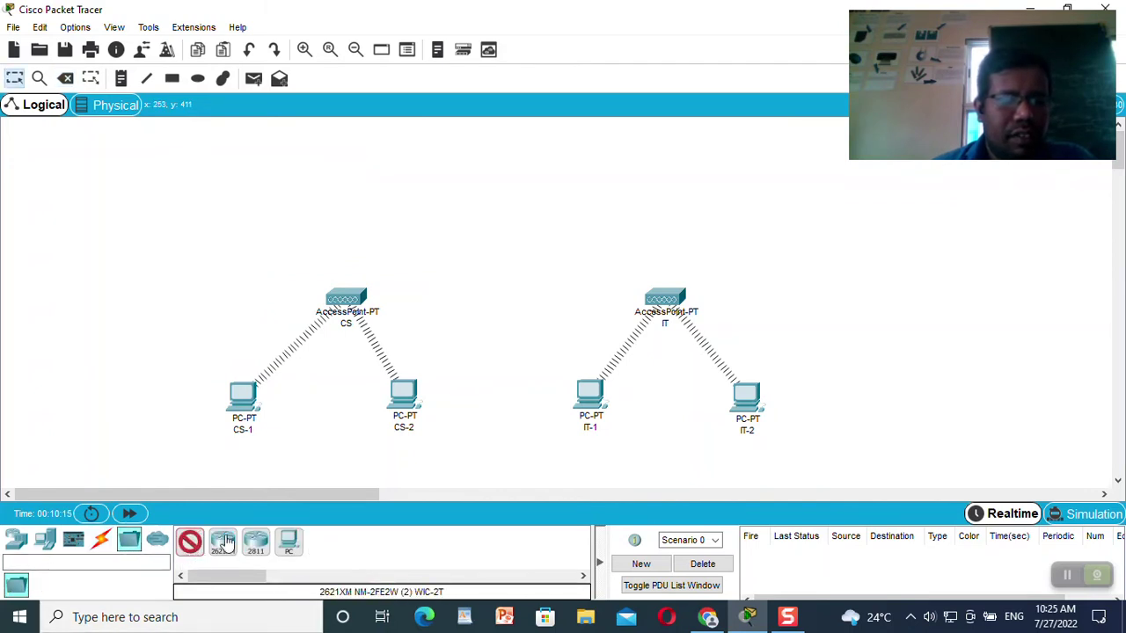
left_click(334, 194)
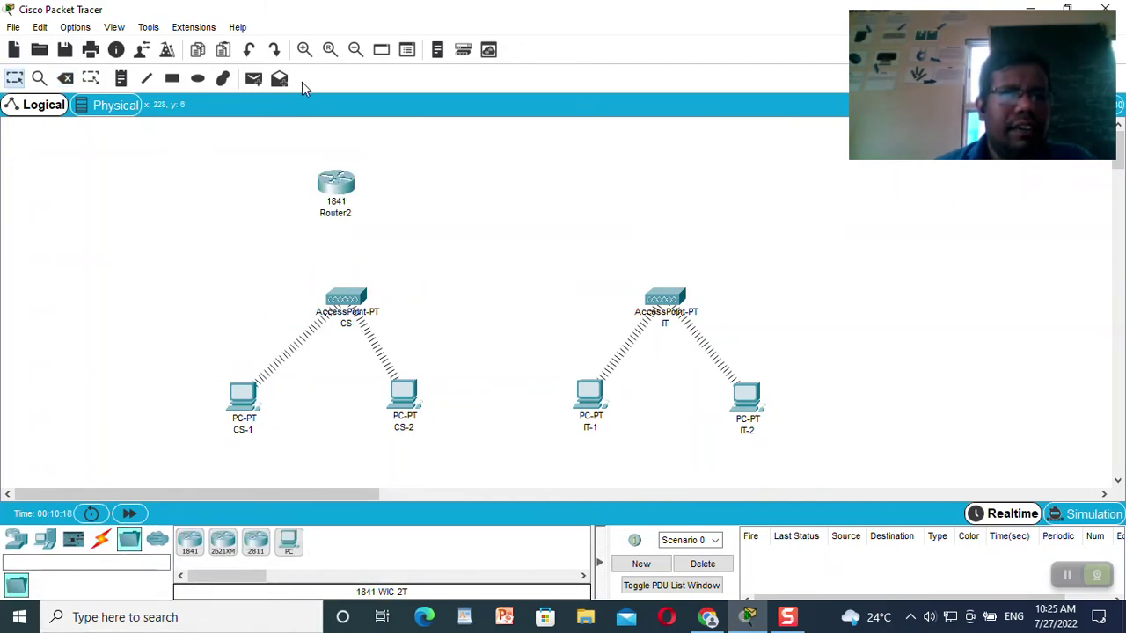
- Connect Router2 FastEthernet0/0 to CS access point Port 0 with a copper cross-over cable
left_click(101, 543)
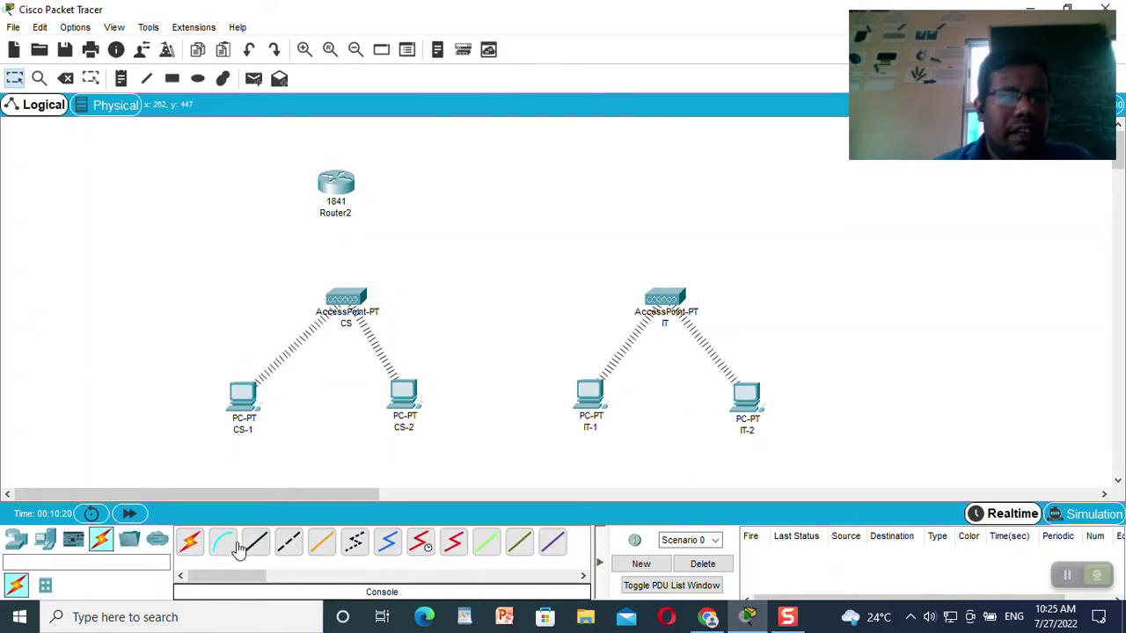
left_click(289, 543)
left_click(334, 186)
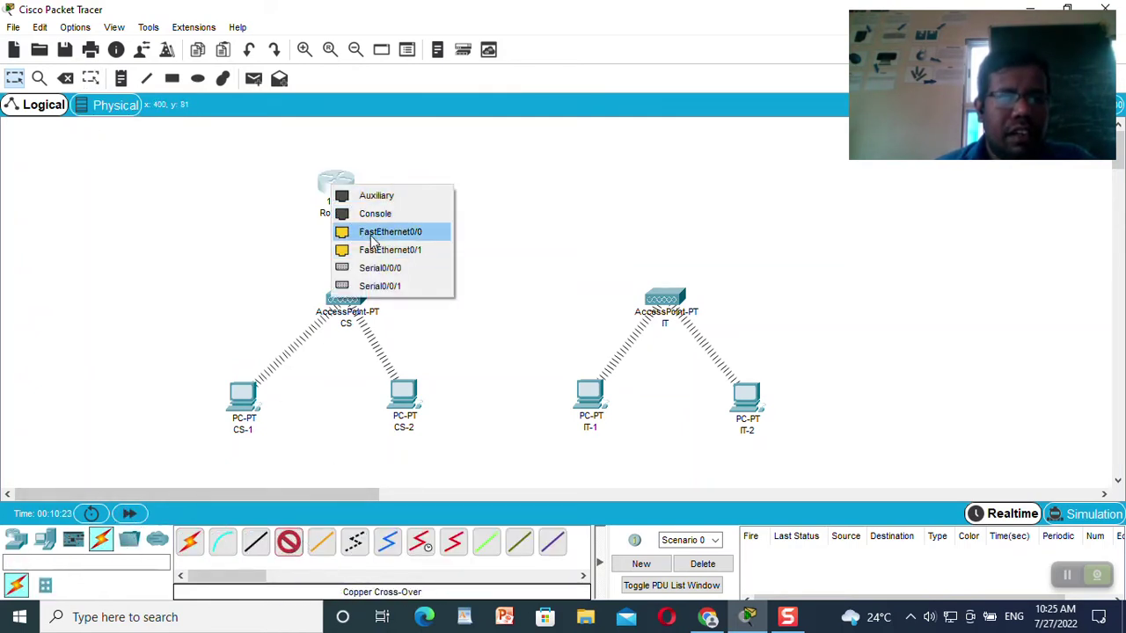
left_click(377, 232)
left_click(344, 301)
left_click(378, 304)
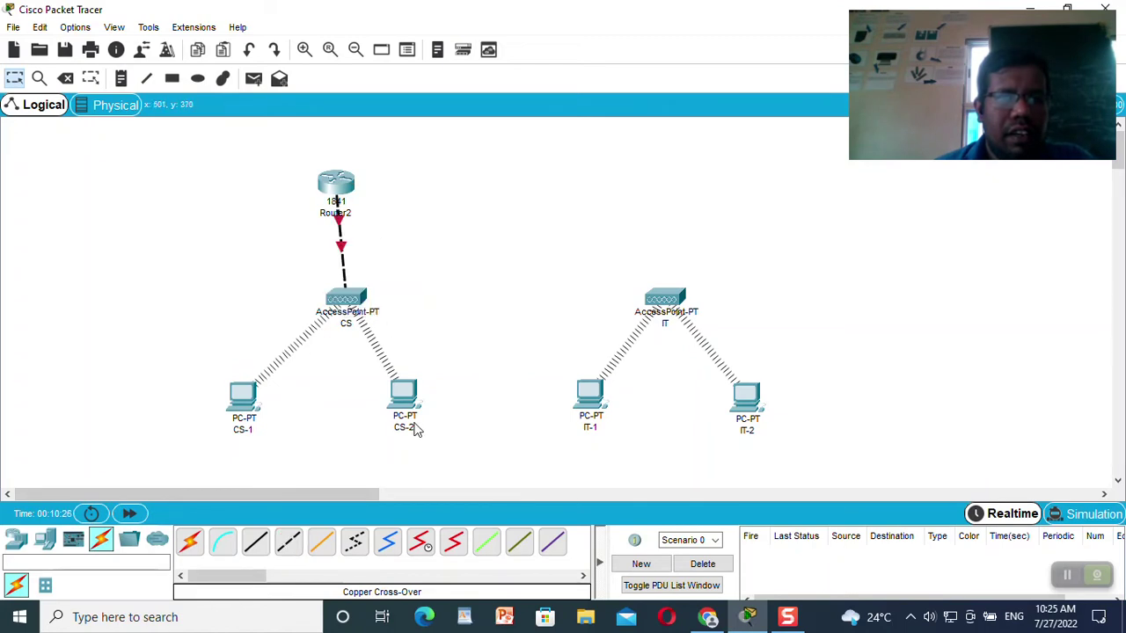
- Turn on Router2's FastEthernet0/0 with IP 192.168.1.1 and mask 255.255.255.0
left_click(347, 180)
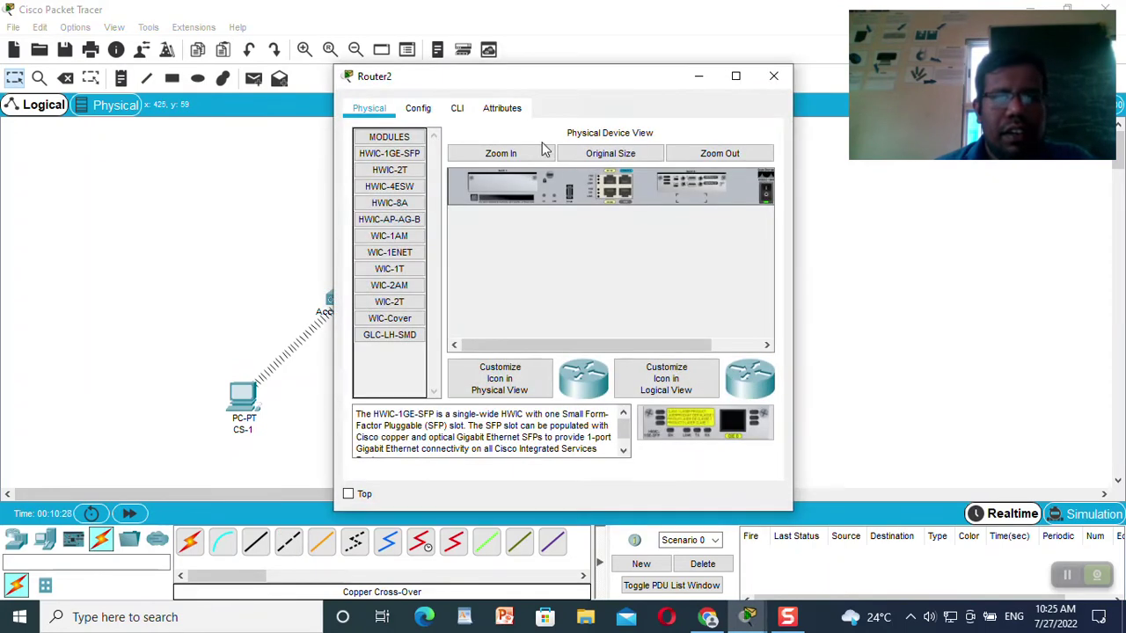
left_click(418, 108)
left_click(402, 278)
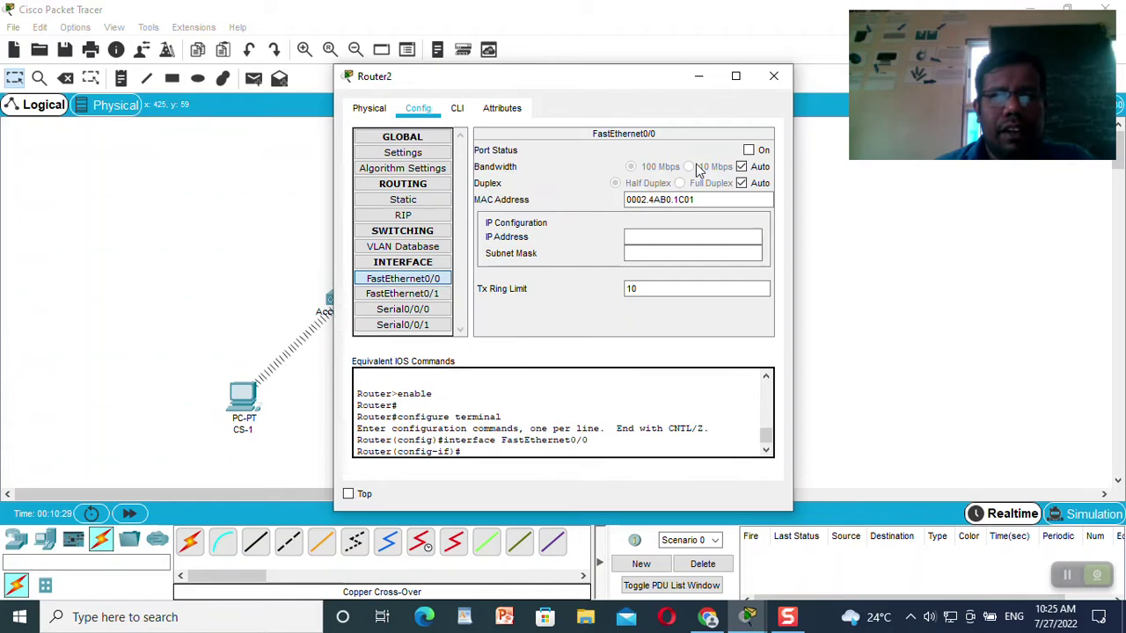
left_click(748, 151)
left_click_drag(528, 76, 554, 51)
left_click(683, 211)
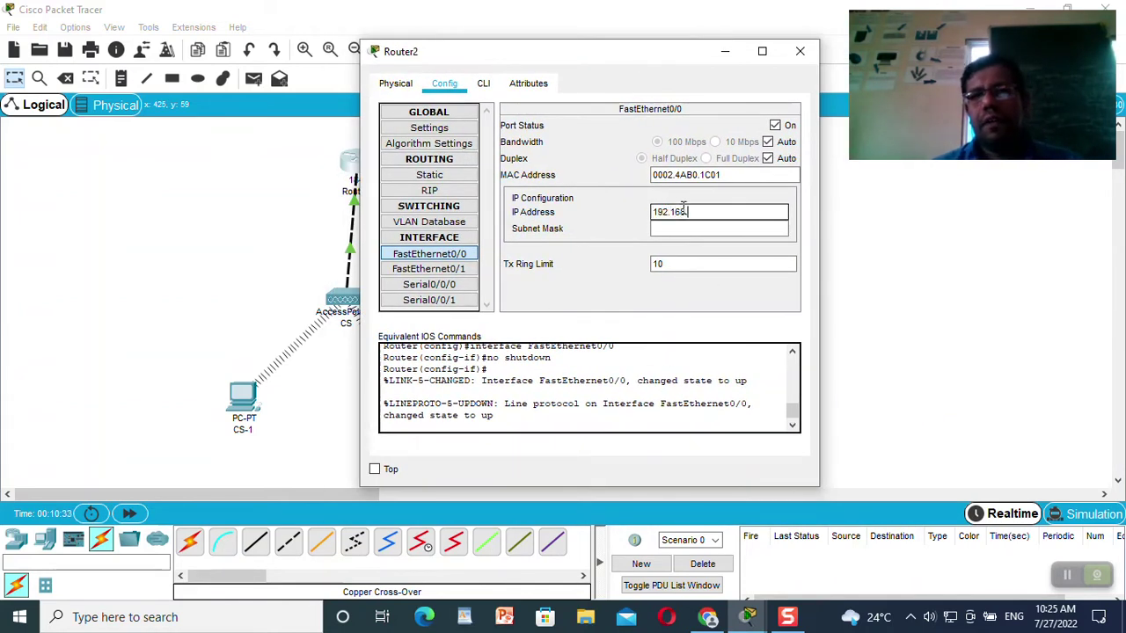
key("Tab")
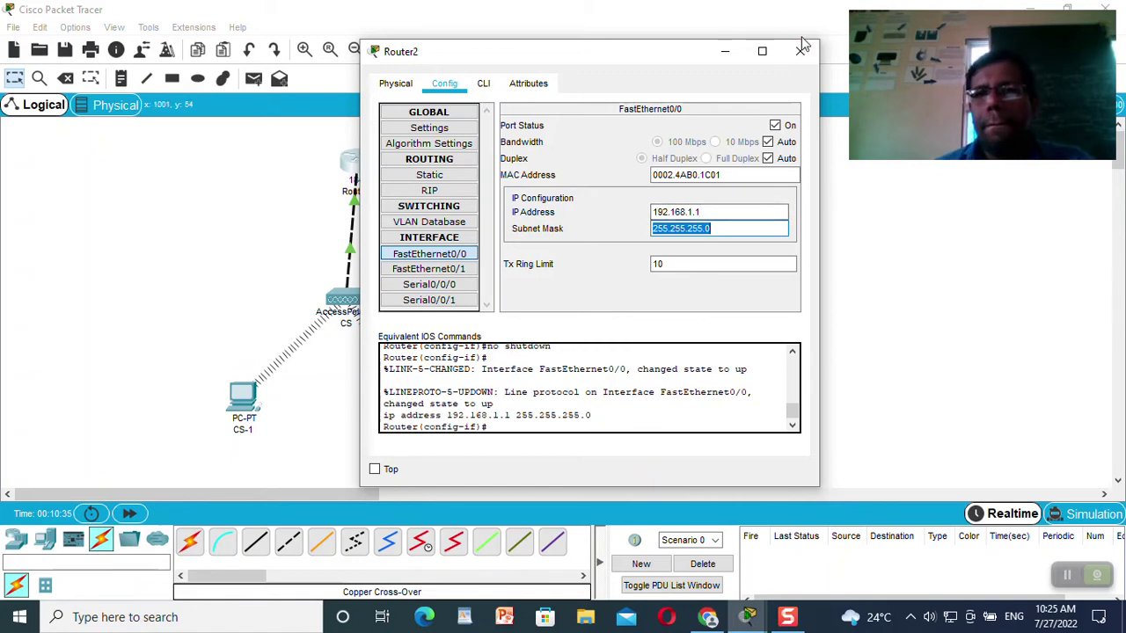
left_click(801, 52)
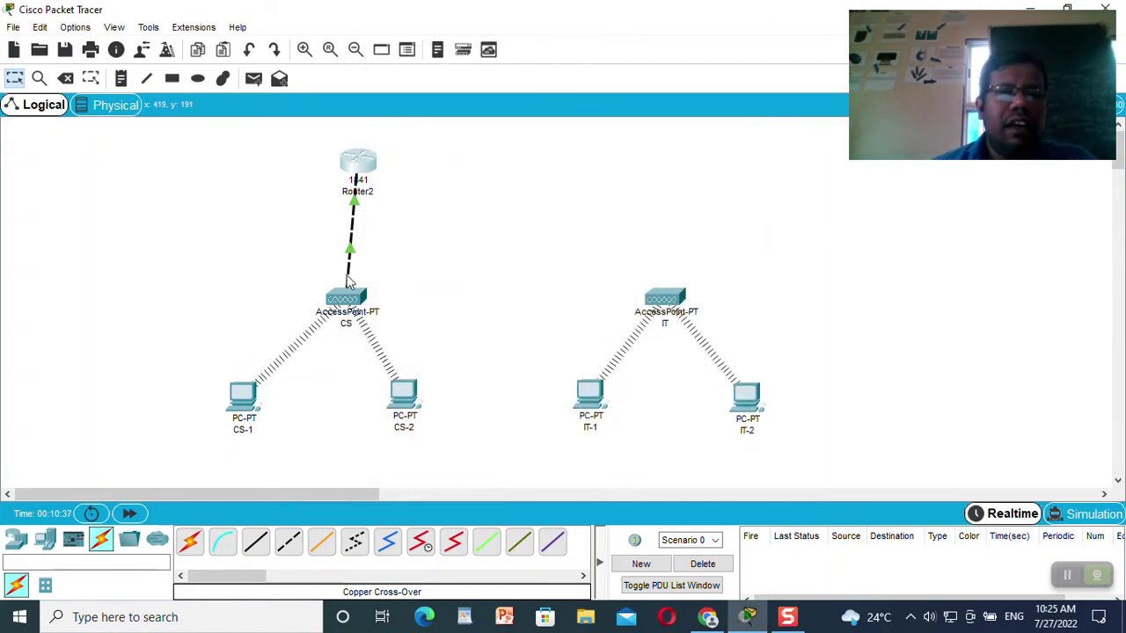
- Place 1841 router Router3 above the IT access point and cable it to Port 0
left_click(130, 541)
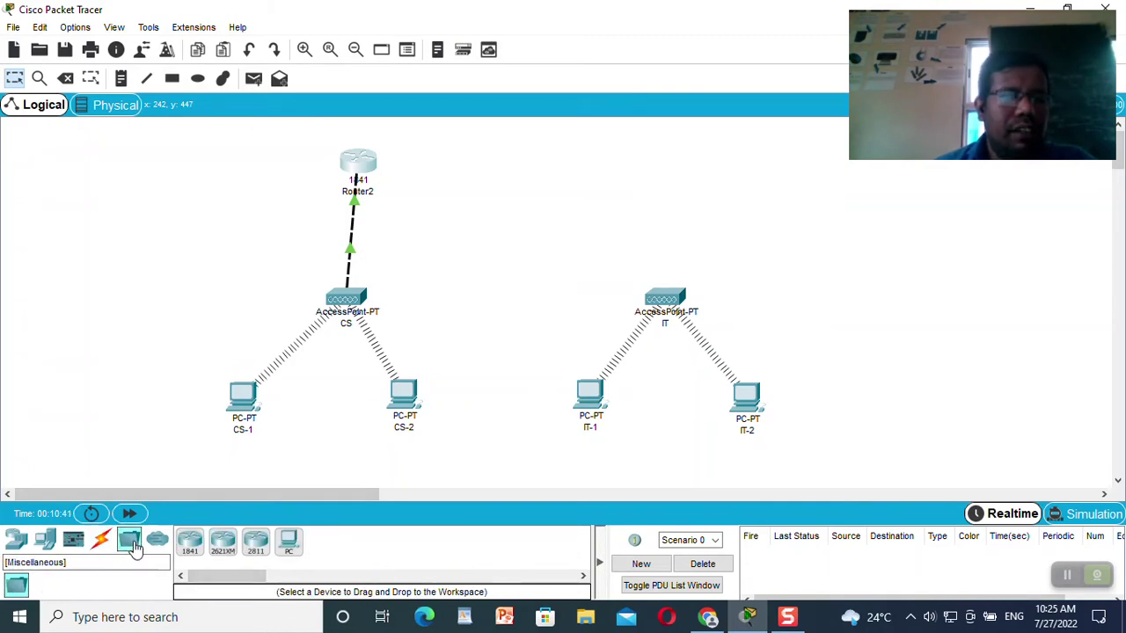
left_click(190, 542)
left_click(674, 180)
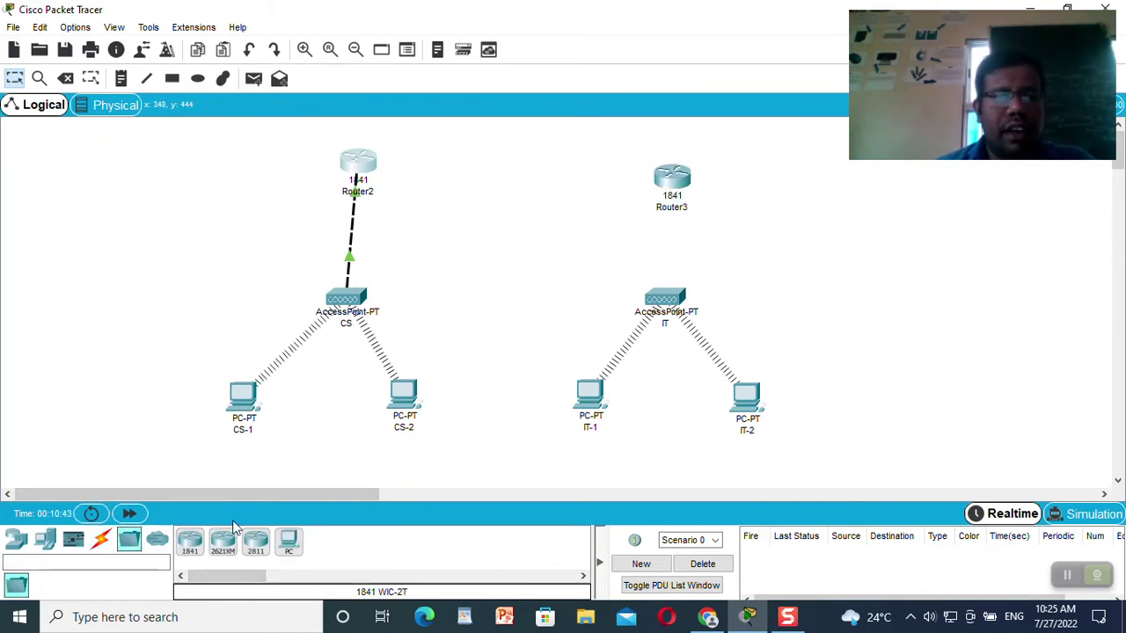
left_click(101, 538)
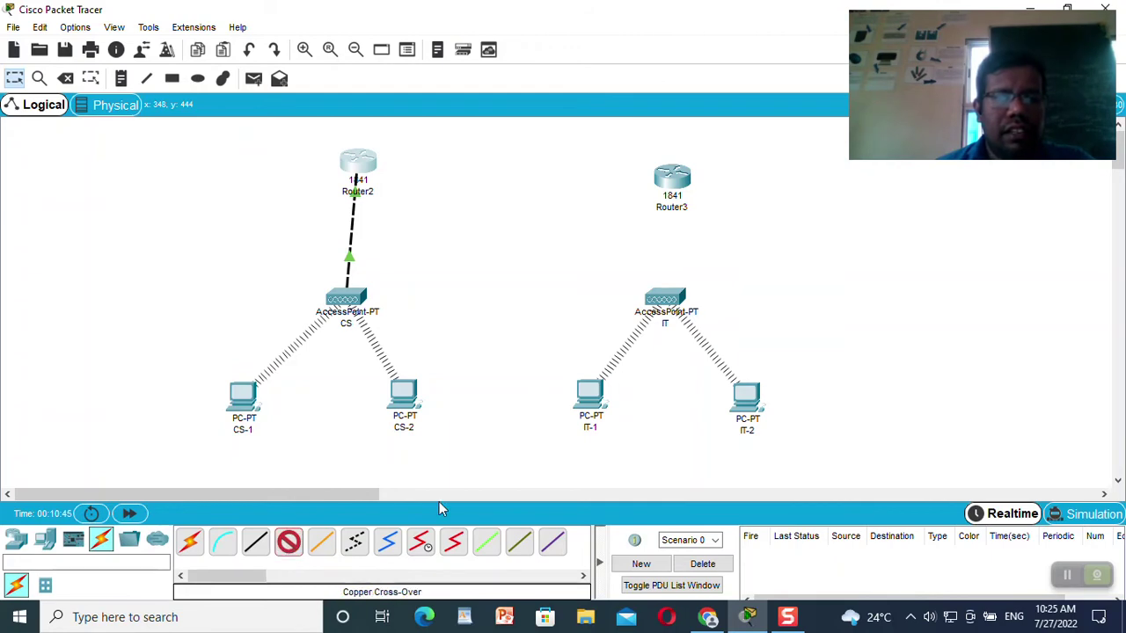
left_click(666, 183)
left_click(711, 234)
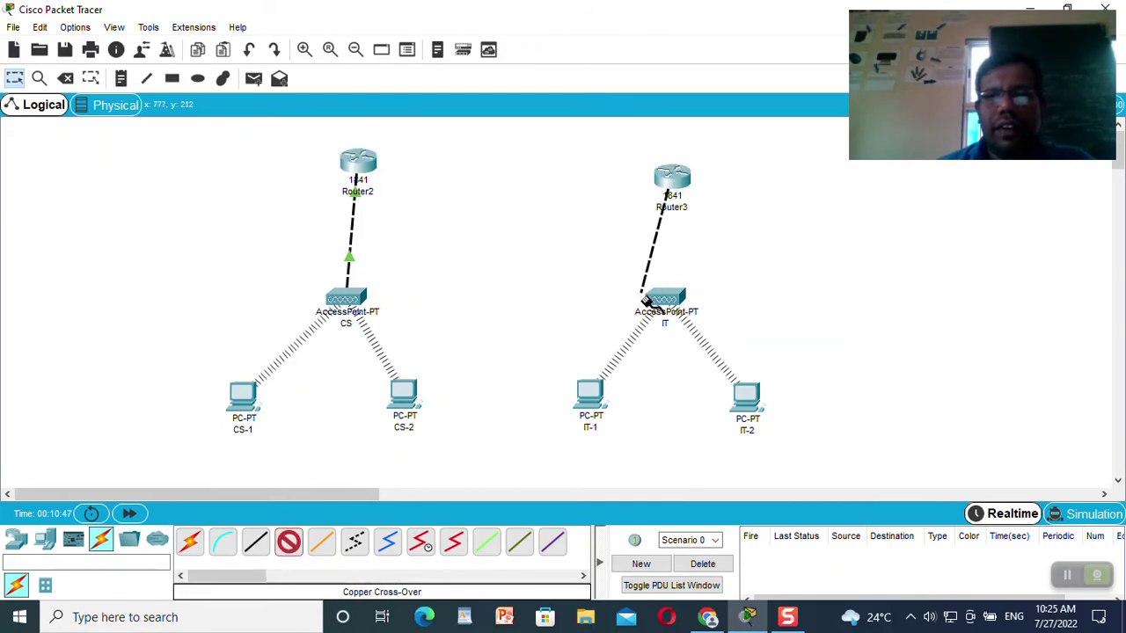
left_click(673, 297)
left_click(684, 298)
- Set Router3 FastEthernet0/0 to 171.16.10.1, mask 255.255.0.0, port on
left_click(672, 179)
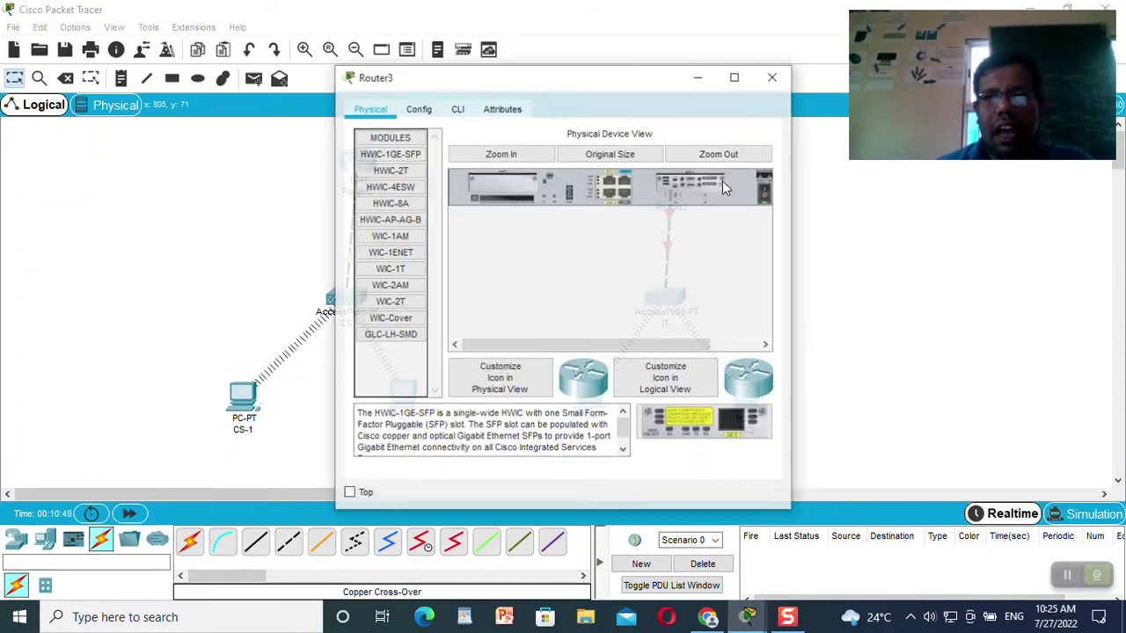
left_click(418, 107)
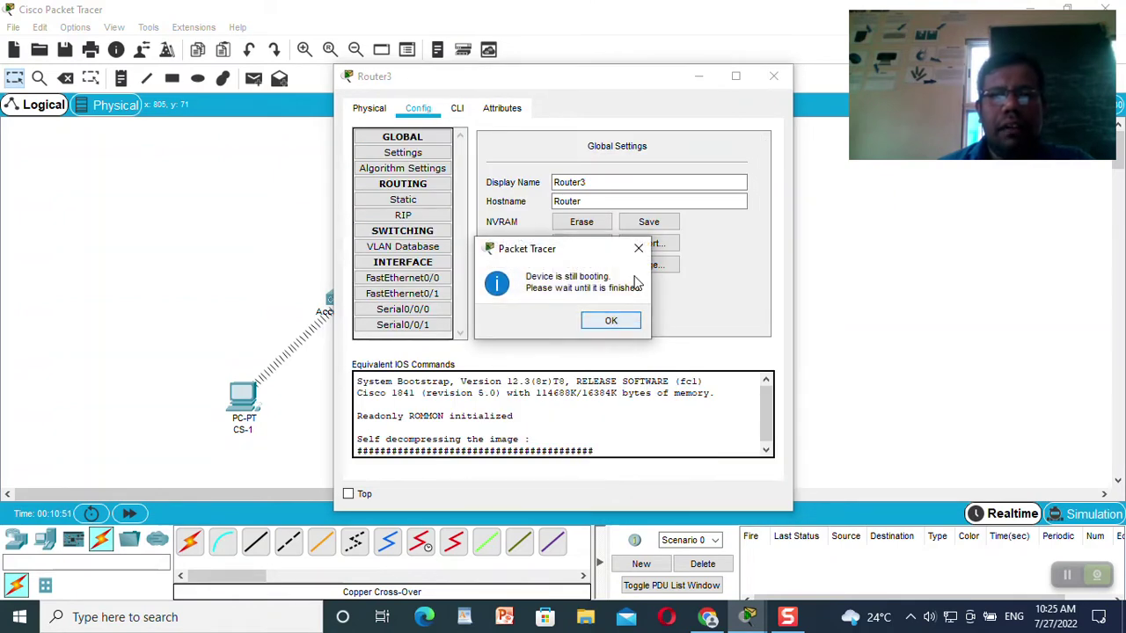
left_click(639, 249)
left_click_drag(581, 85, 457, 55)
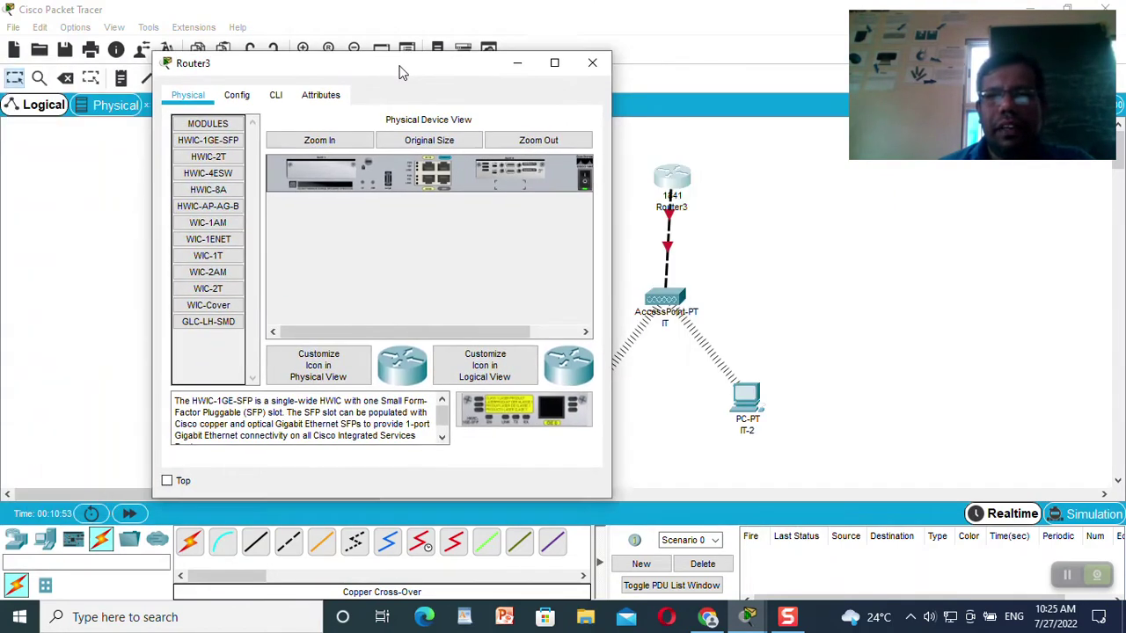
left_click(296, 79)
left_click(281, 248)
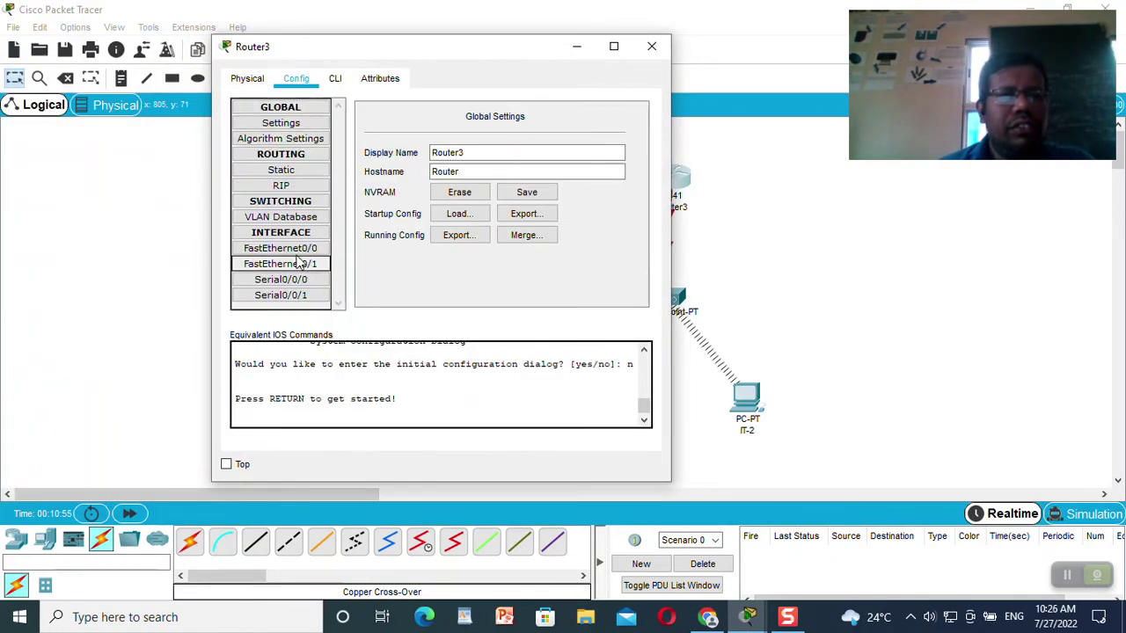
left_click(553, 209)
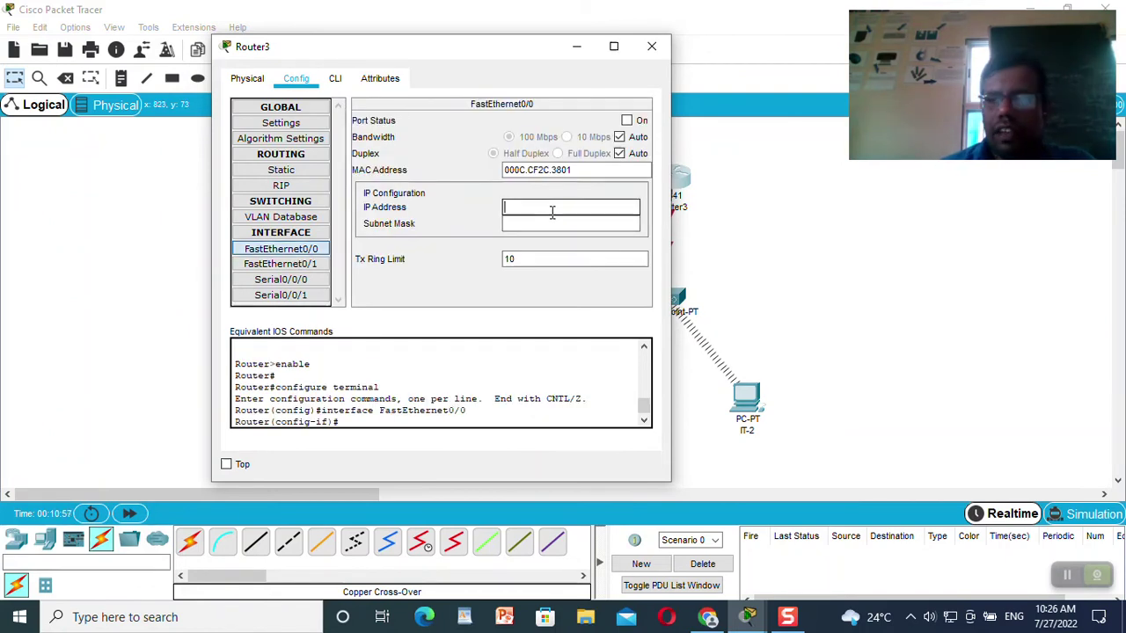
type("171.16.1")
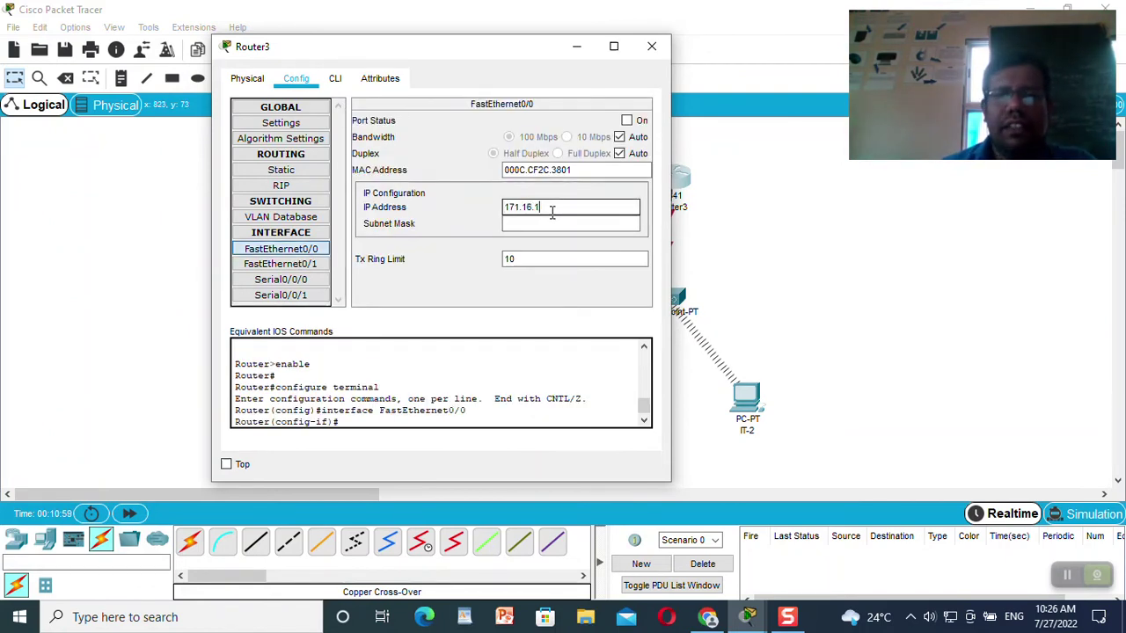
type("0.1")
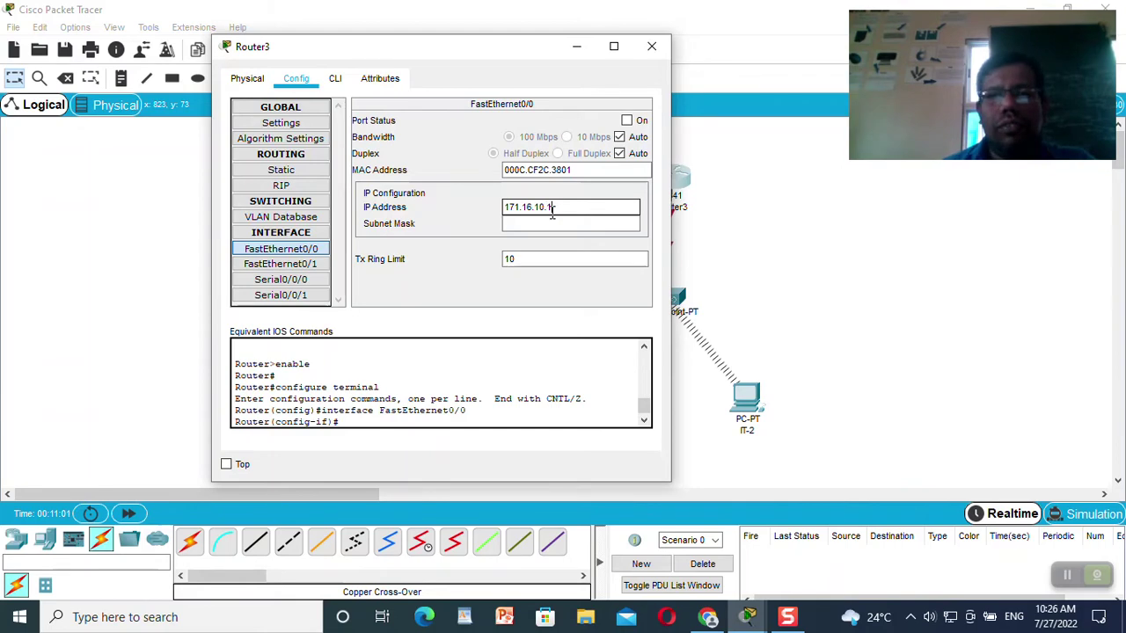
left_click(582, 223)
left_click(626, 120)
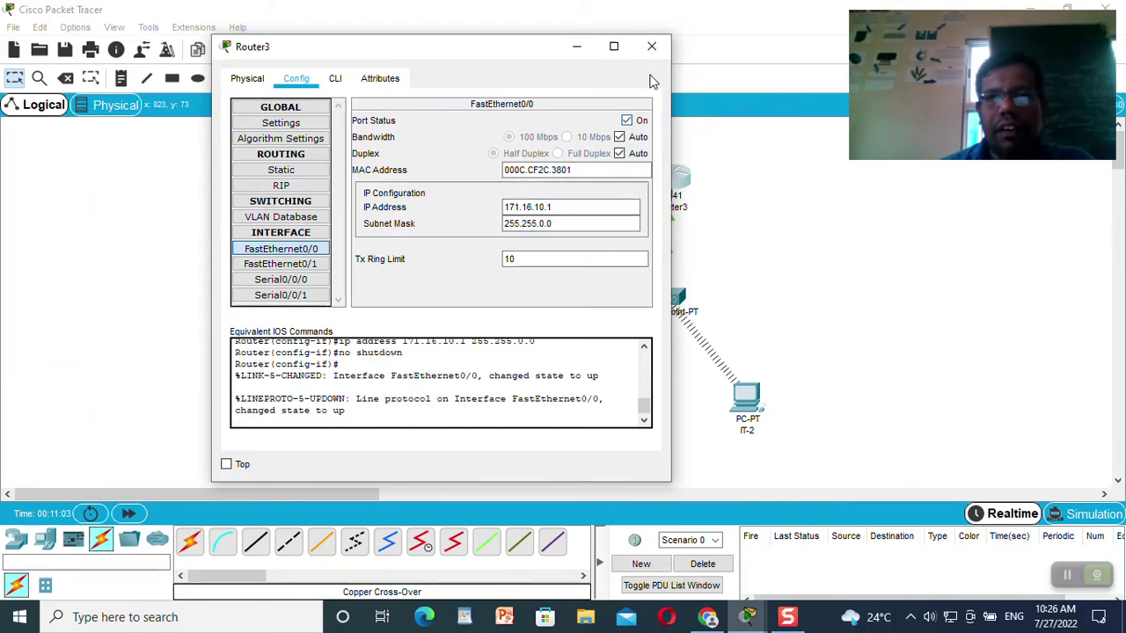
left_click(651, 46)
mouse_move(672, 180)
left_mouse_down()
mouse_move(654, 157)
mouse_move(661, 176)
mouse_move(650, 185)
left_mouse_up()
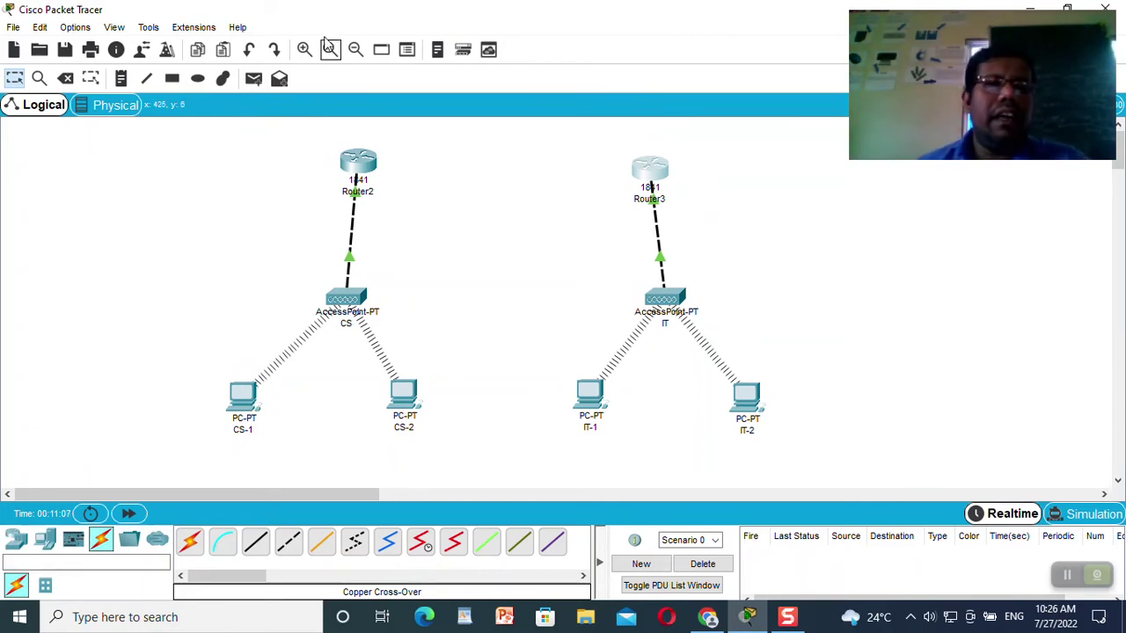
- Send simple PDU pings Router2→CS-1, Router2→CS-2 and Router3→IT-1; they fail
left_click(355, 162)
left_click(242, 395)
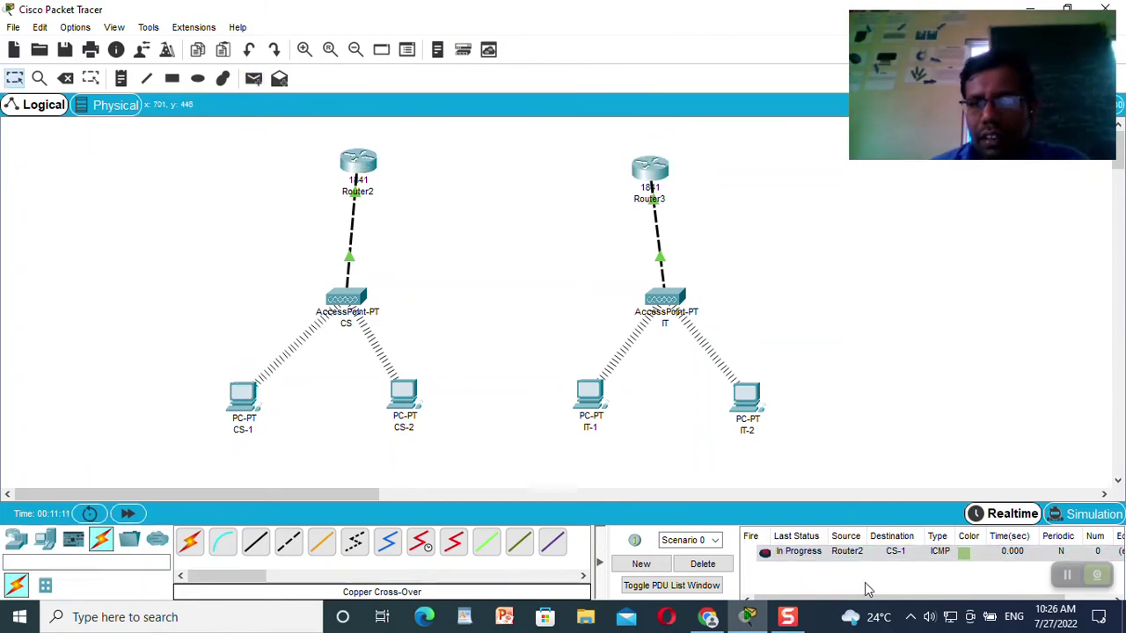
left_click(253, 78)
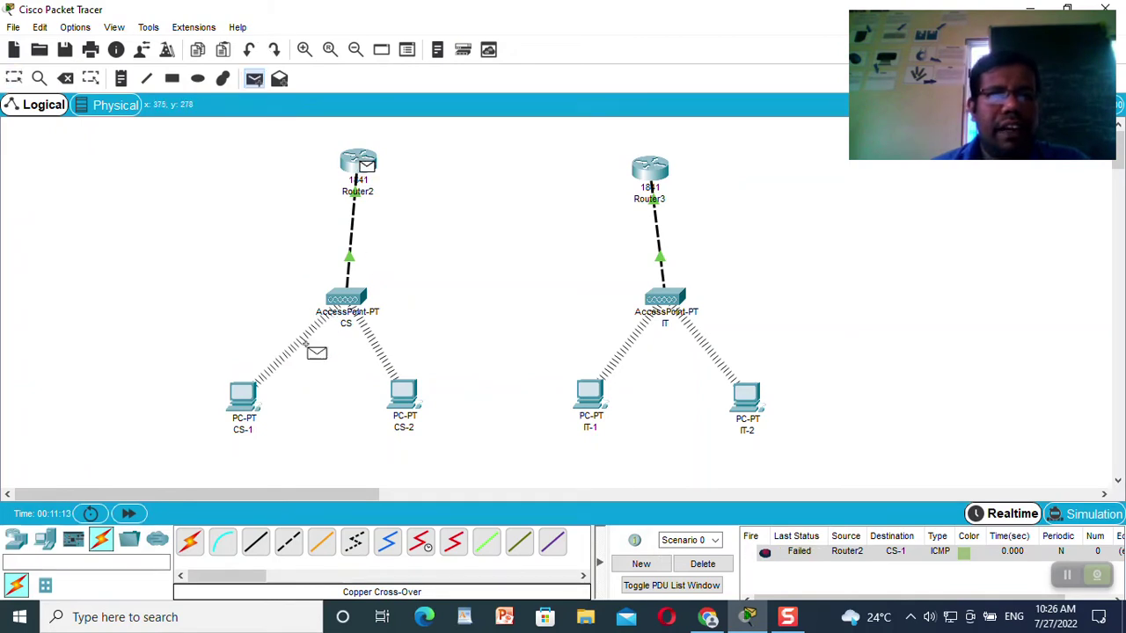
left_click(245, 395)
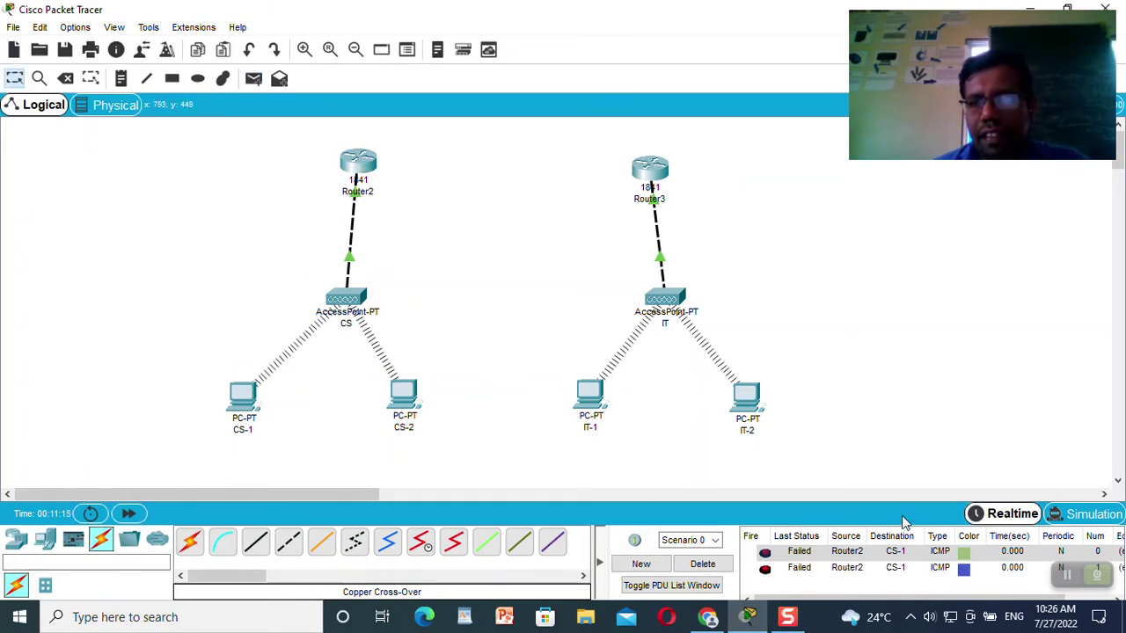
left_click(253, 78)
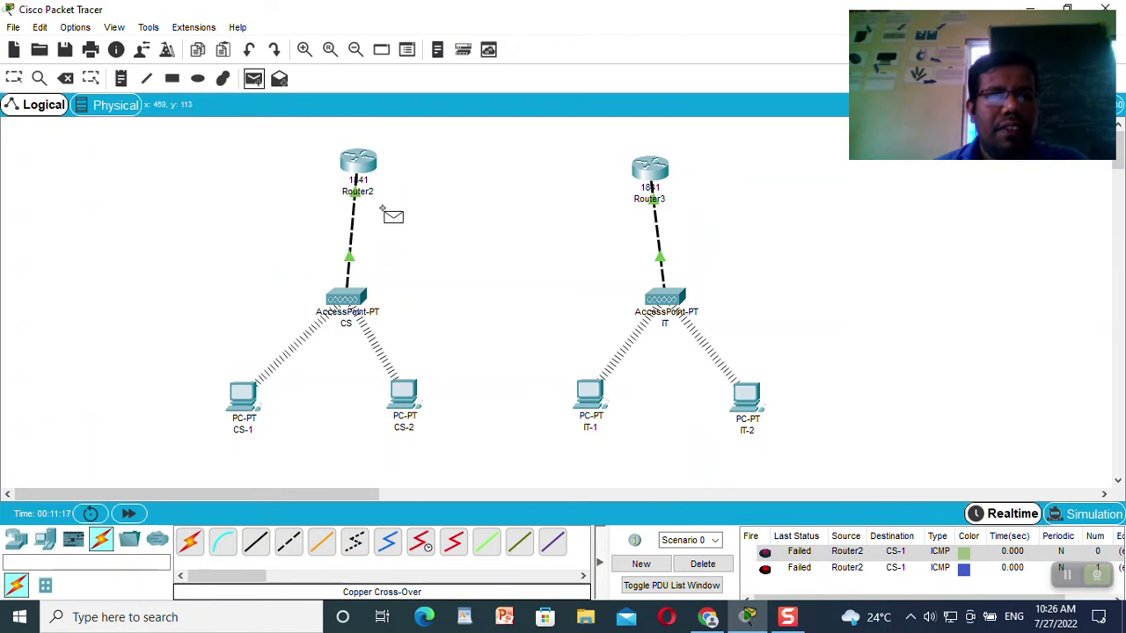
left_click(361, 166)
left_click(406, 394)
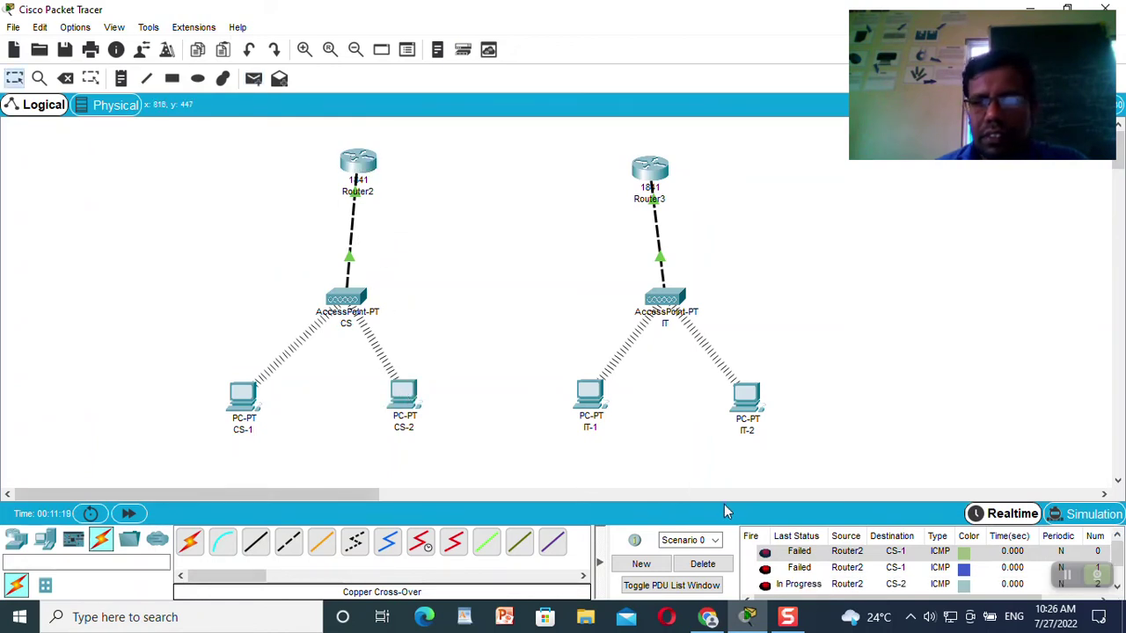
left_click(254, 78)
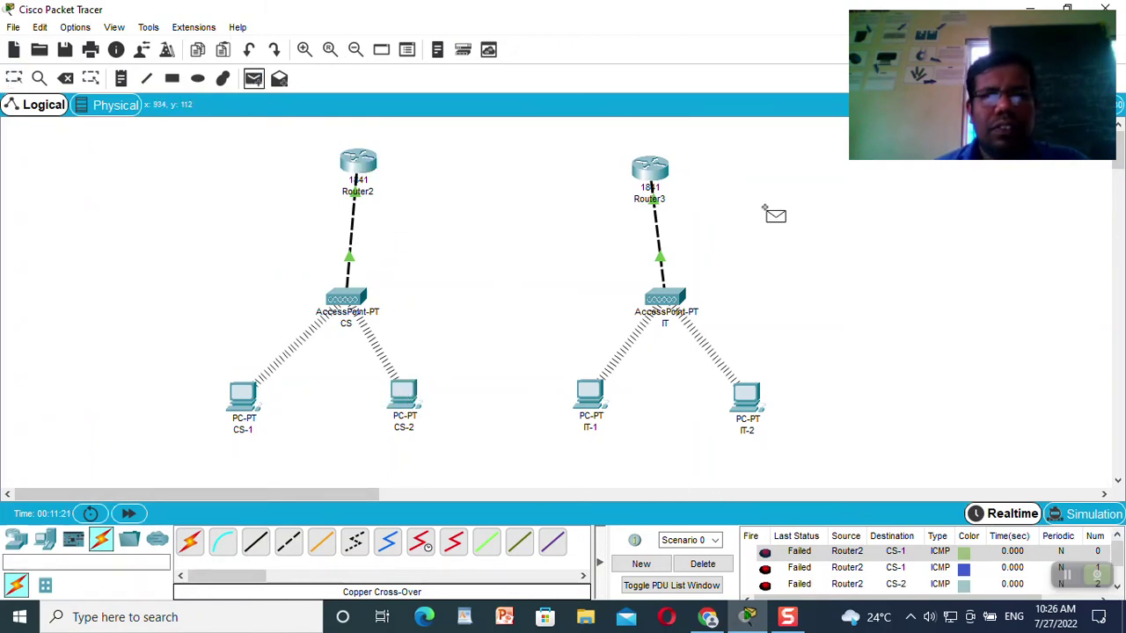
left_click(651, 169)
left_click(591, 396)
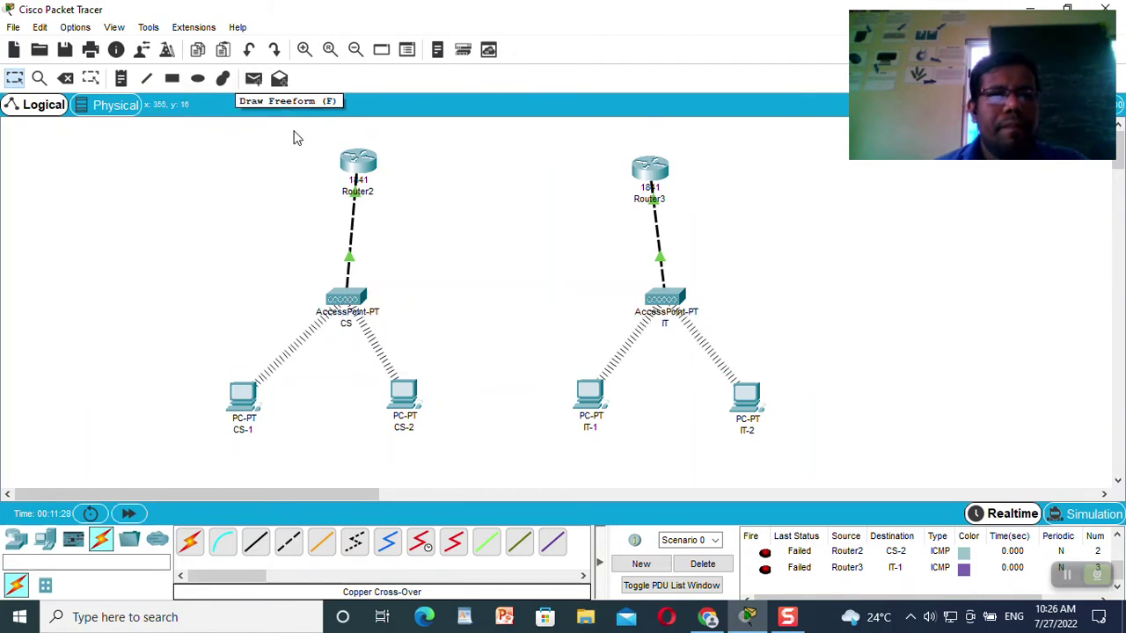
- Clear the failed pings and resend a Router2-to-CS-2 ping
left_click(254, 79)
left_click(703, 564)
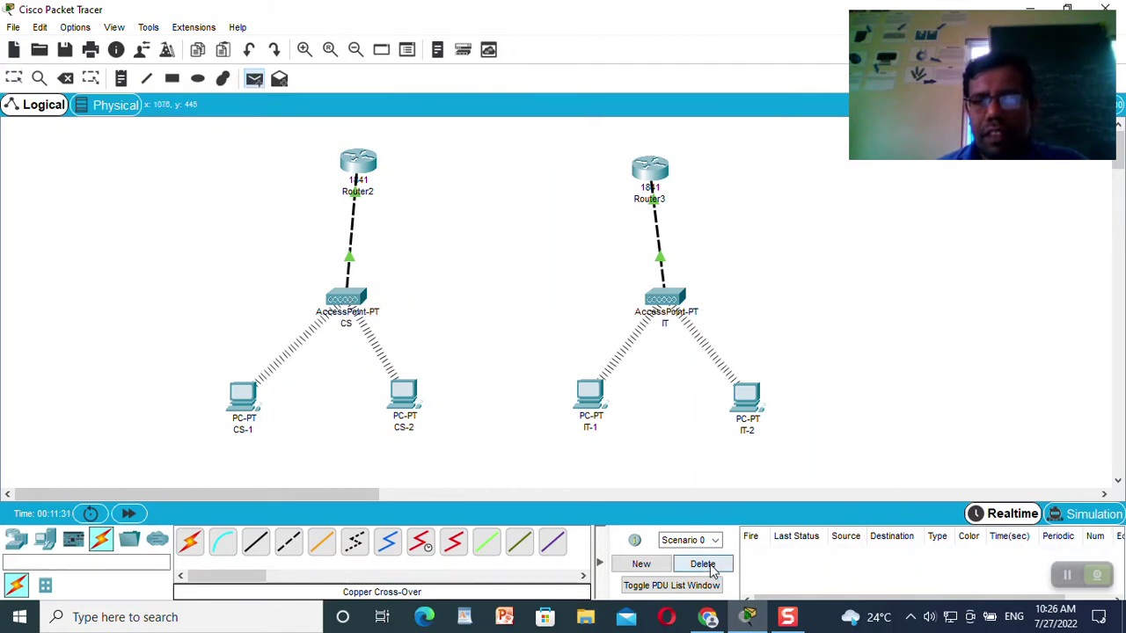
left_click(355, 167)
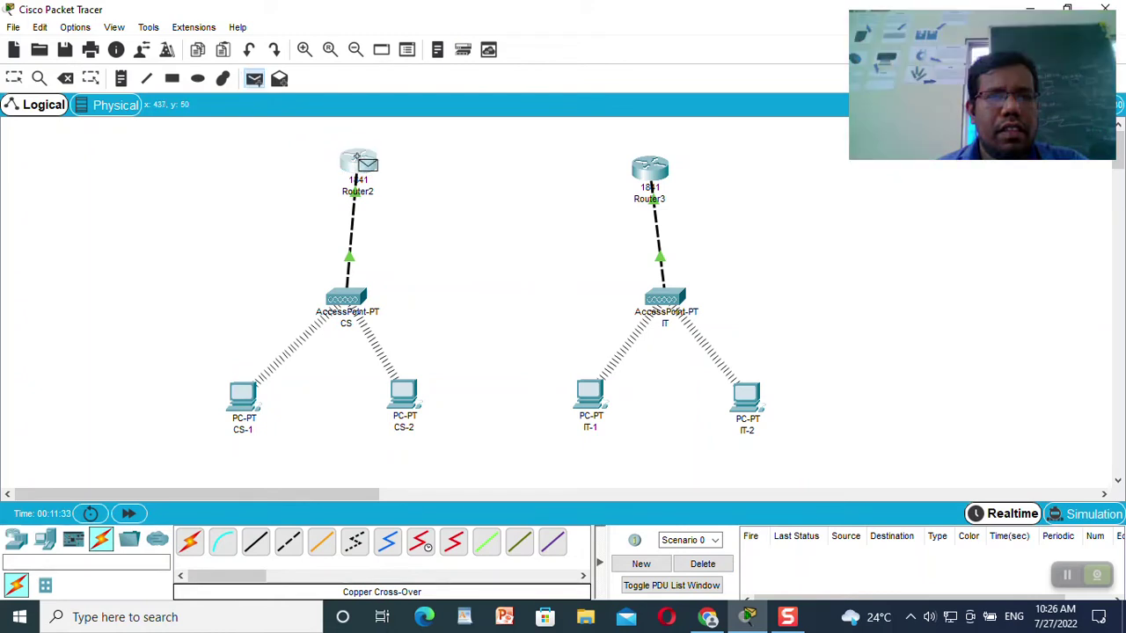
left_click(403, 396)
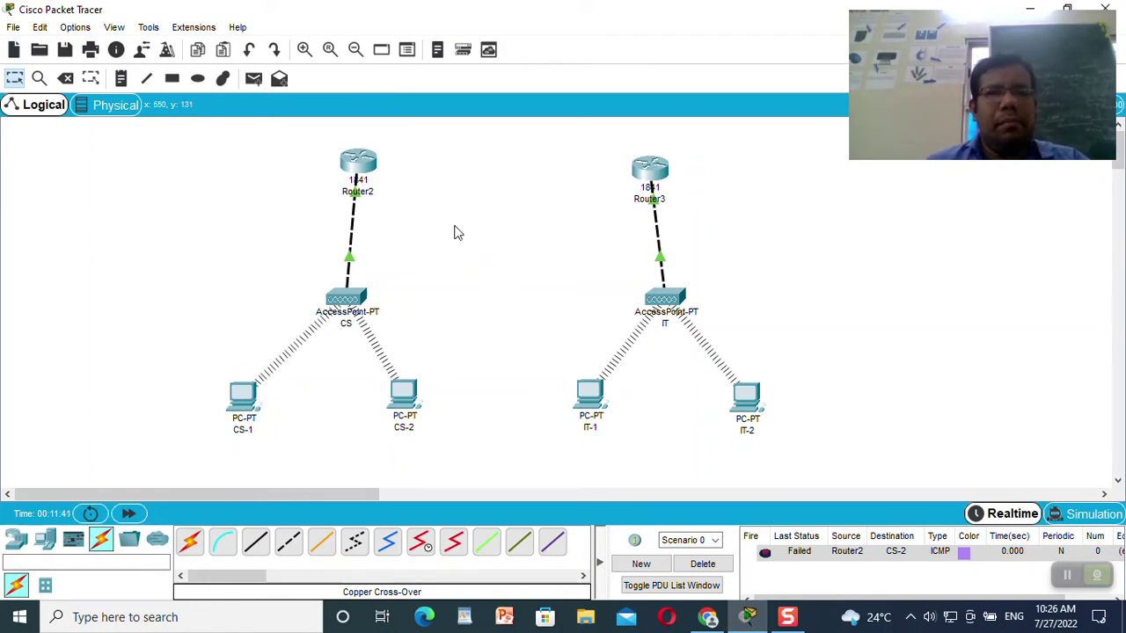
- Link Router2 and Router3 serial ports with a serial cable
left_click_drag(640, 205, 648, 205)
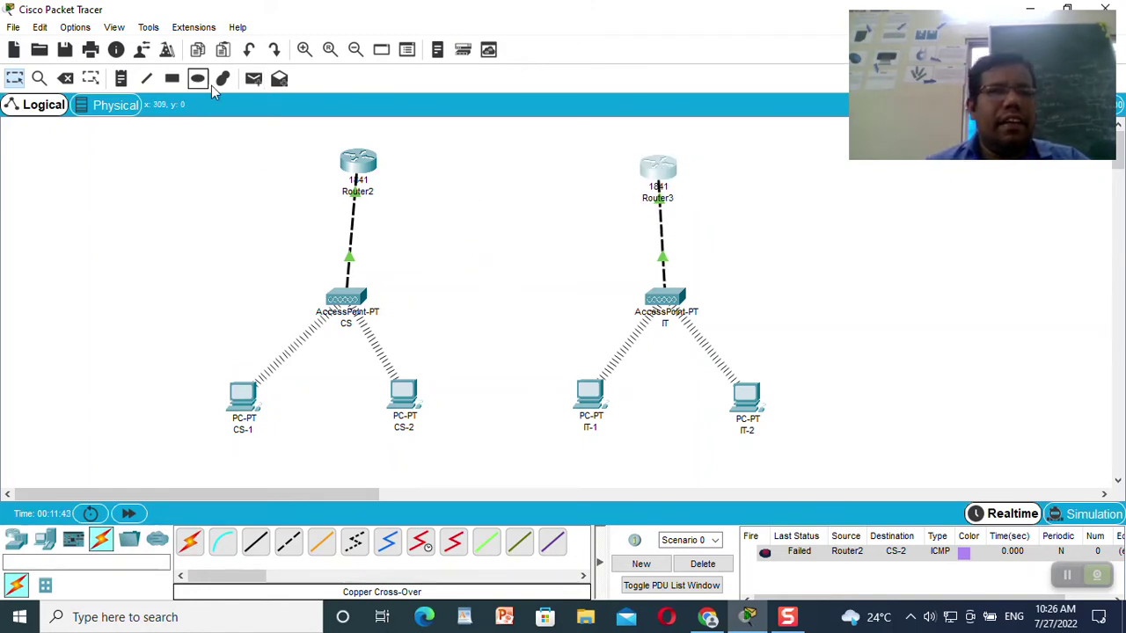
left_click(454, 541)
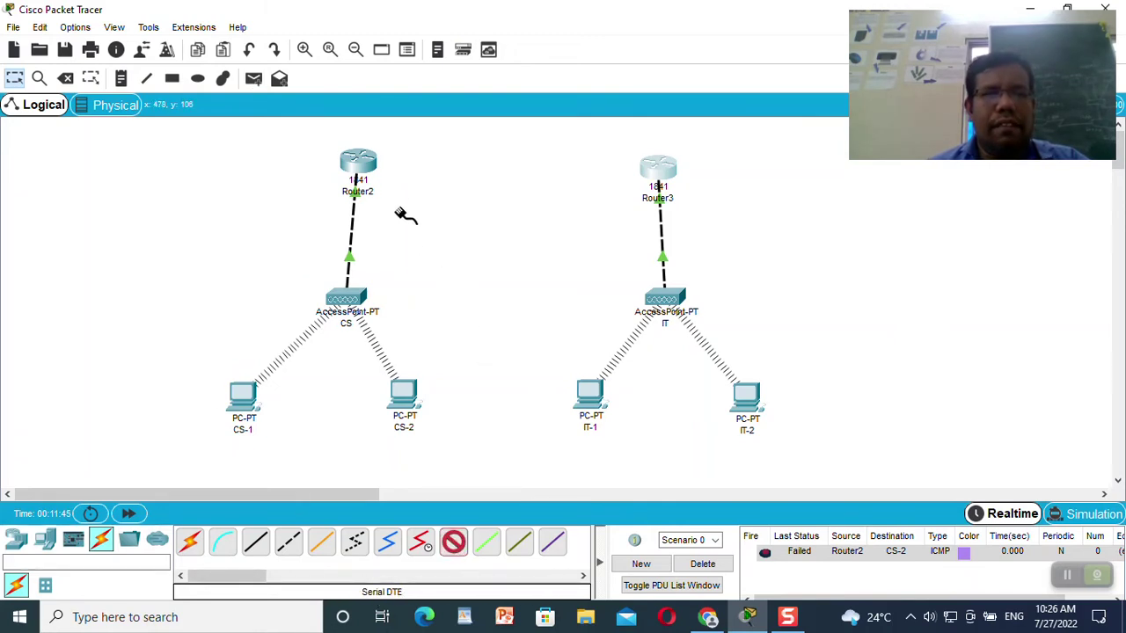
left_click(358, 162)
left_click(418, 218)
left_click(658, 175)
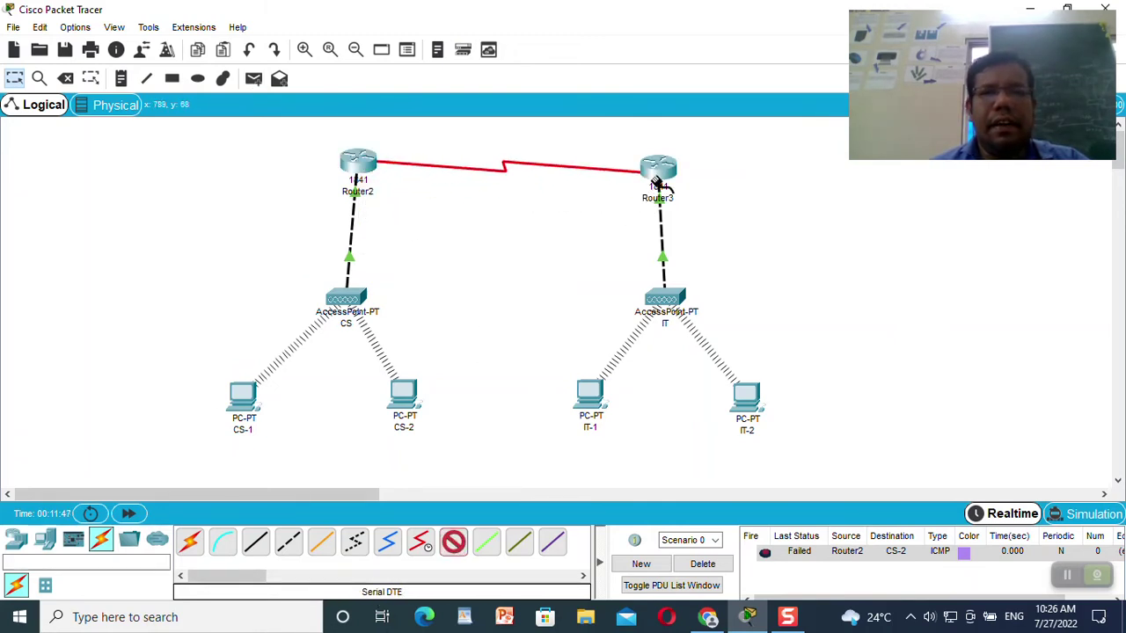
left_click(658, 180)
left_click(704, 229)
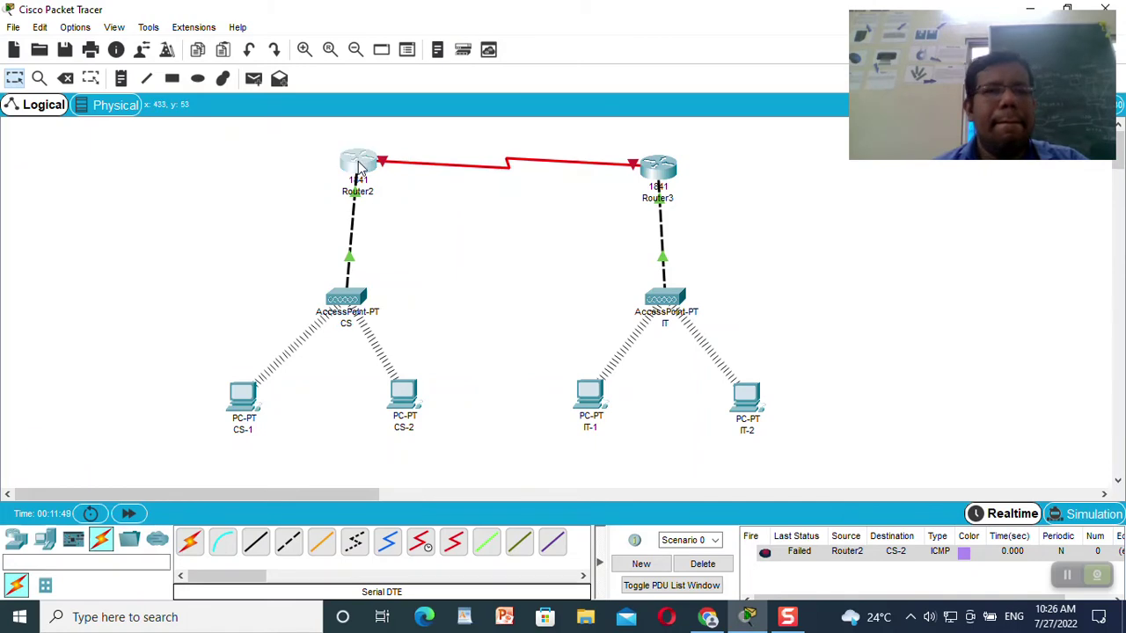
- Set Router2 Serial0/0/0 to 20.0.0.1/255.0.0.0, clock rate 64000, port on
left_click(358, 166)
left_click(403, 309)
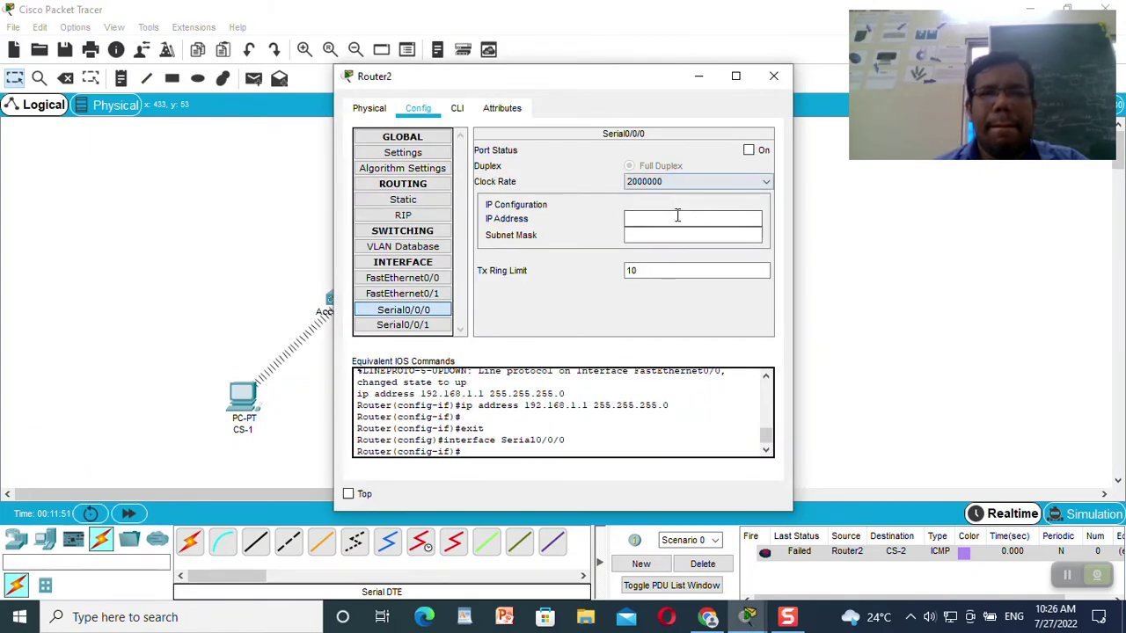
left_click(677, 218)
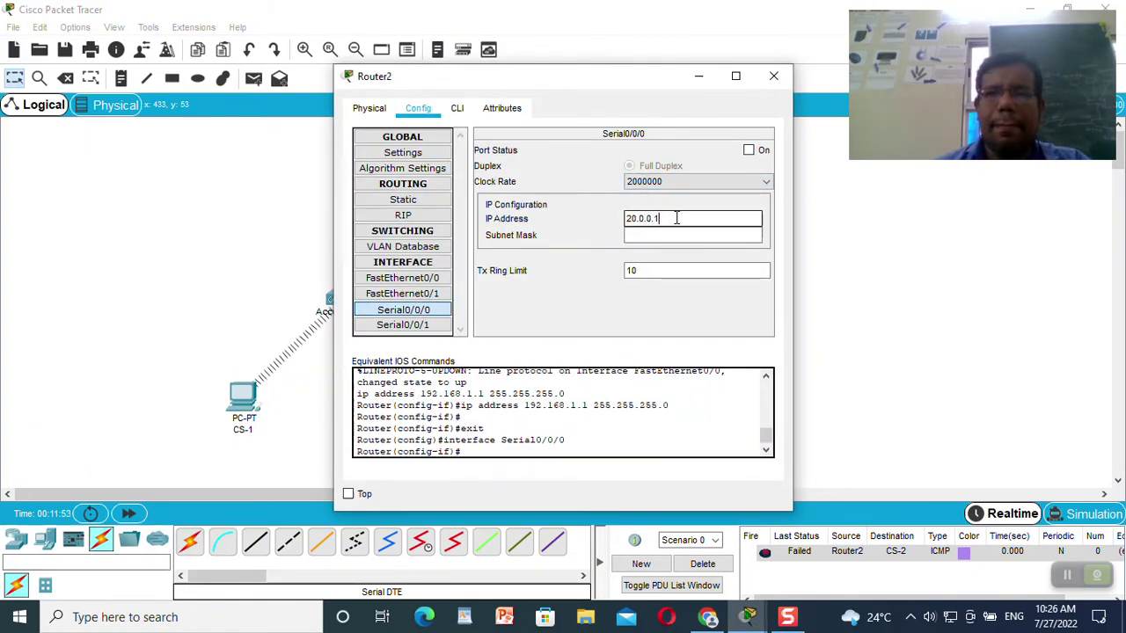
type("20.0.0.1")
left_click(686, 231)
left_click(698, 182)
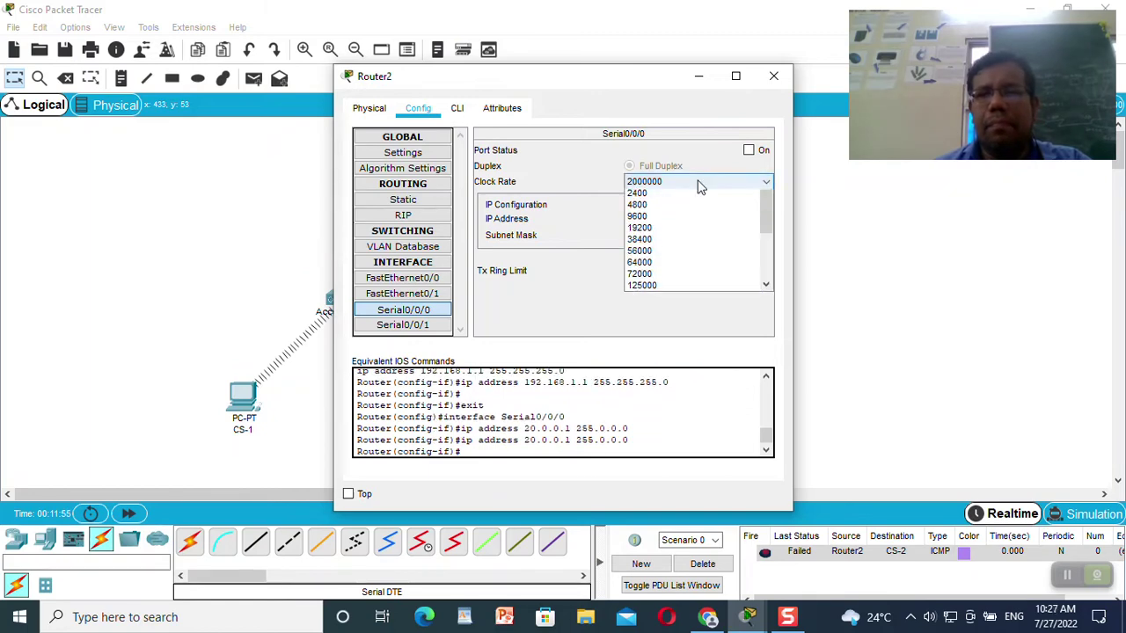
scroll(683, 241, "down", 2)
scroll(679, 244, "up", 2)
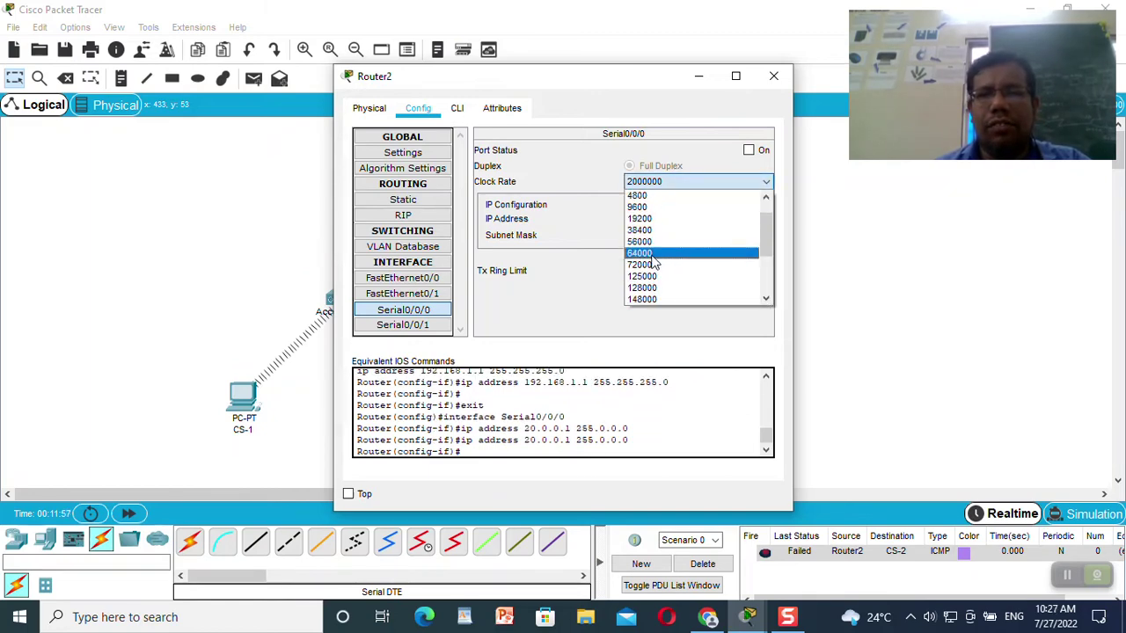
left_click(661, 254)
left_click(750, 151)
left_click(773, 76)
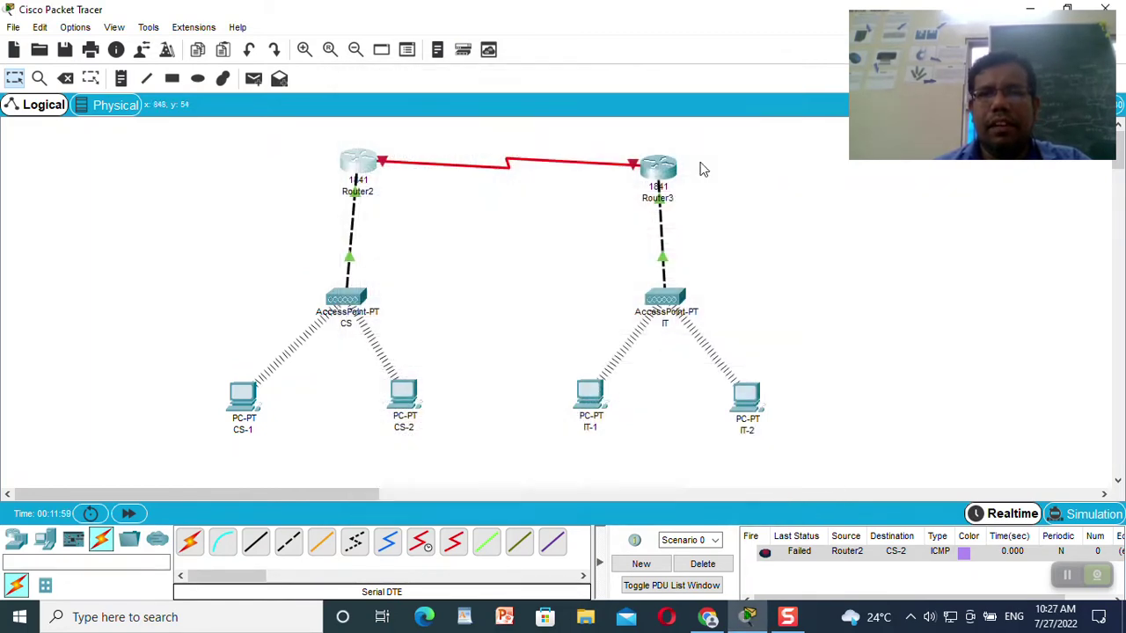
- Set Router3 Serial0/0/0 to 20.0.0.2/255.0.0.0, clock rate 64000, port on
double_click(659, 170)
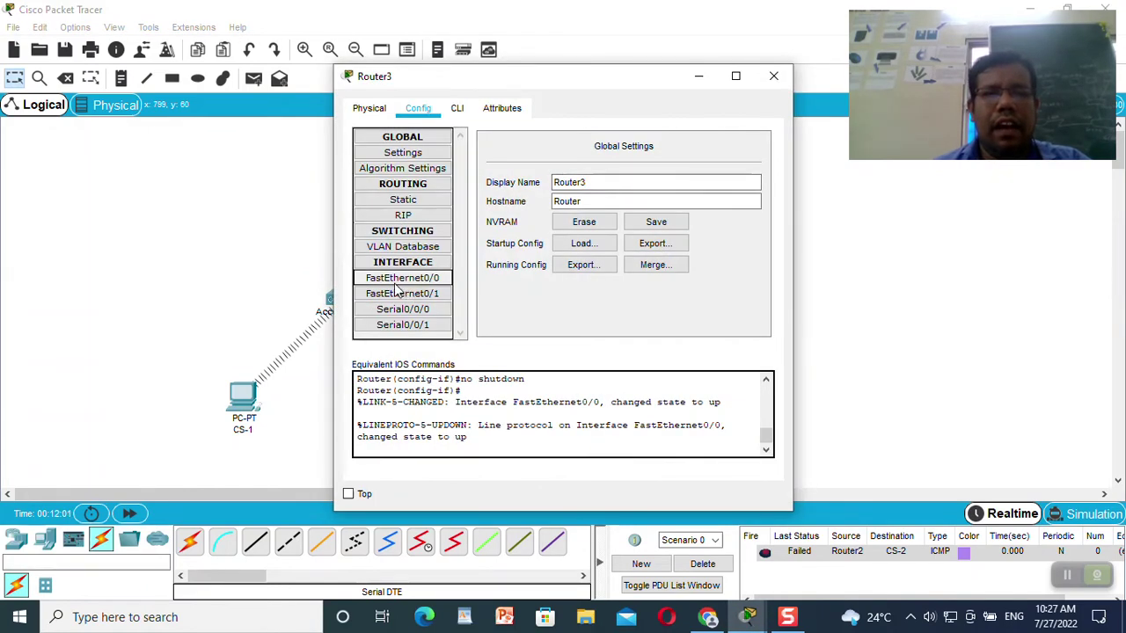
left_click(403, 310)
left_click(653, 218)
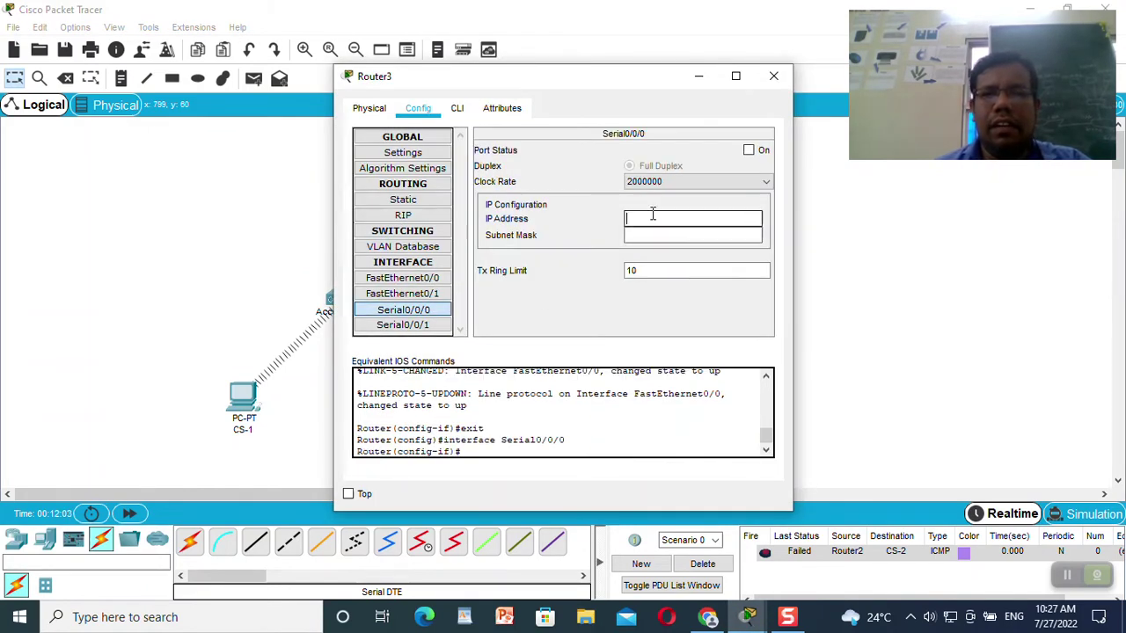
type("20.0")
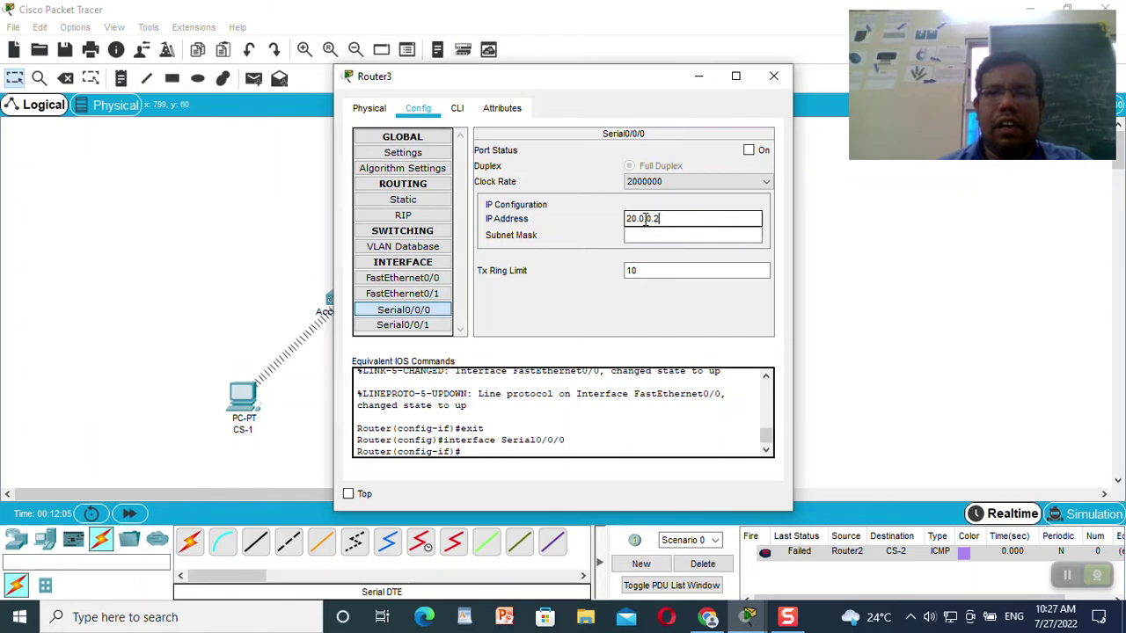
type(".0.2")
left_click(669, 235)
left_click(698, 182)
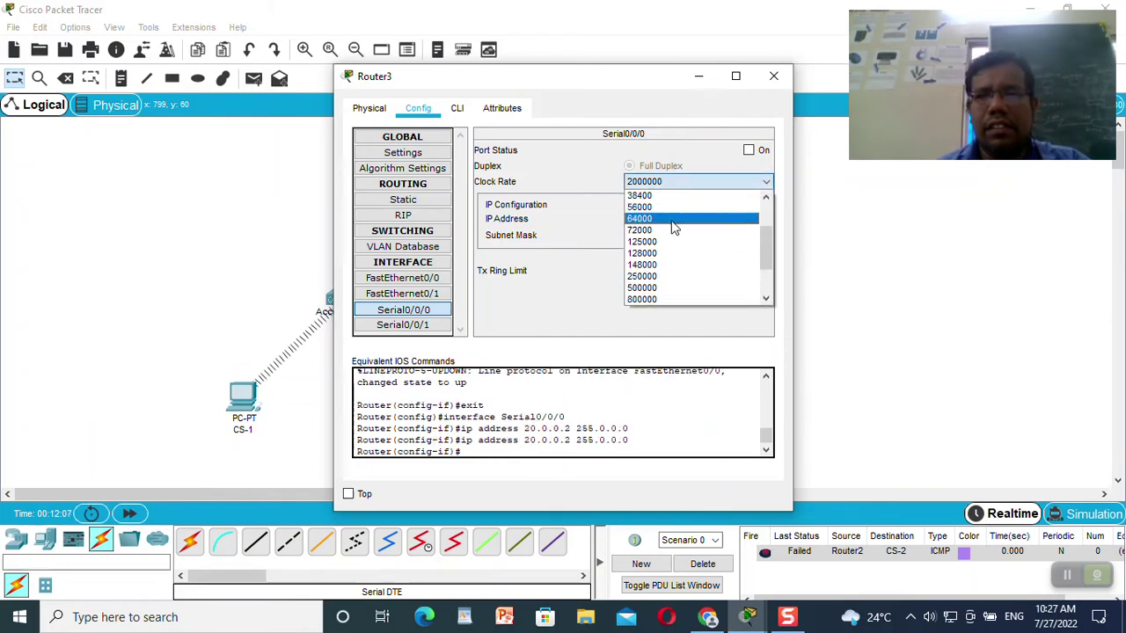
left_click(673, 227)
left_click(749, 150)
left_click(774, 77)
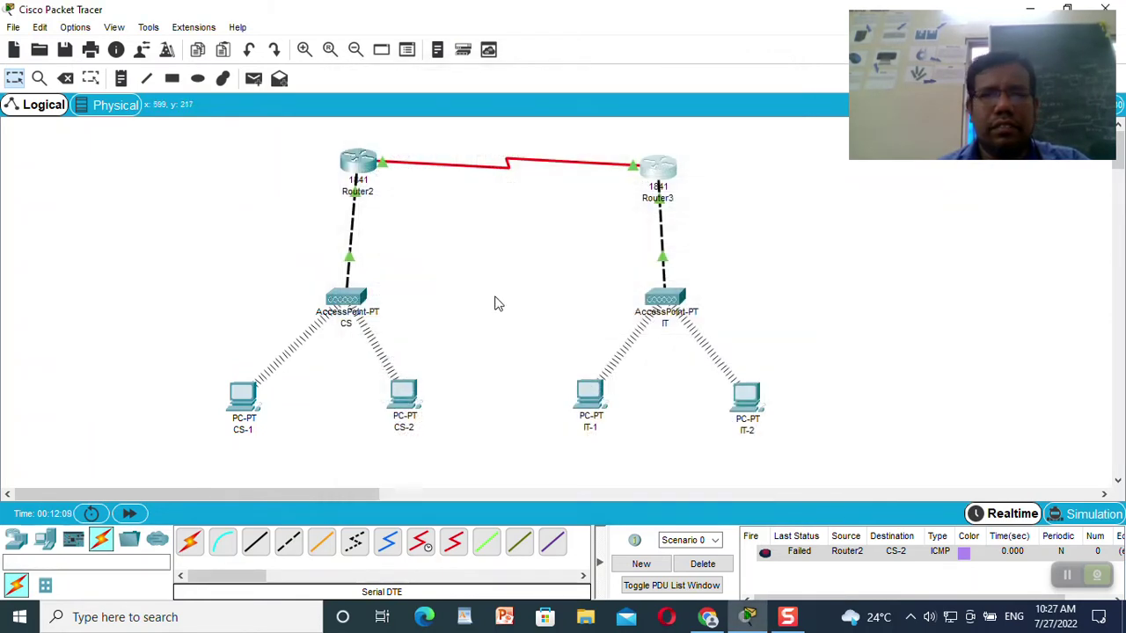
left_click(257, 79)
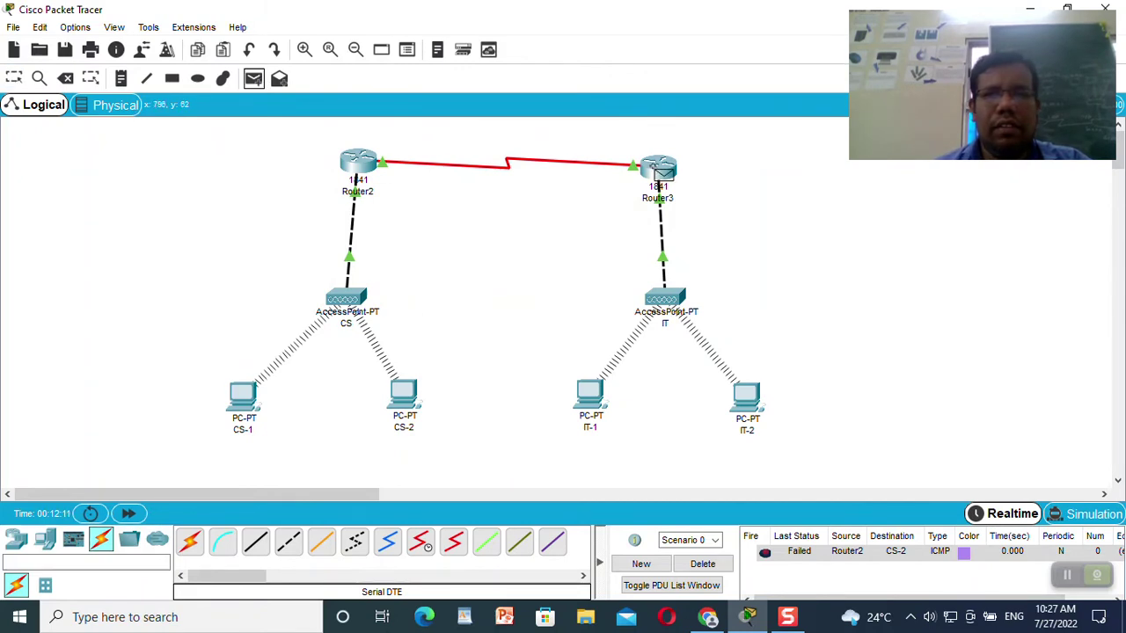
- Ping Router3 to Router2 over the serial link and try CS-2, then delete all test packets
left_click(661, 169)
left_click(358, 163)
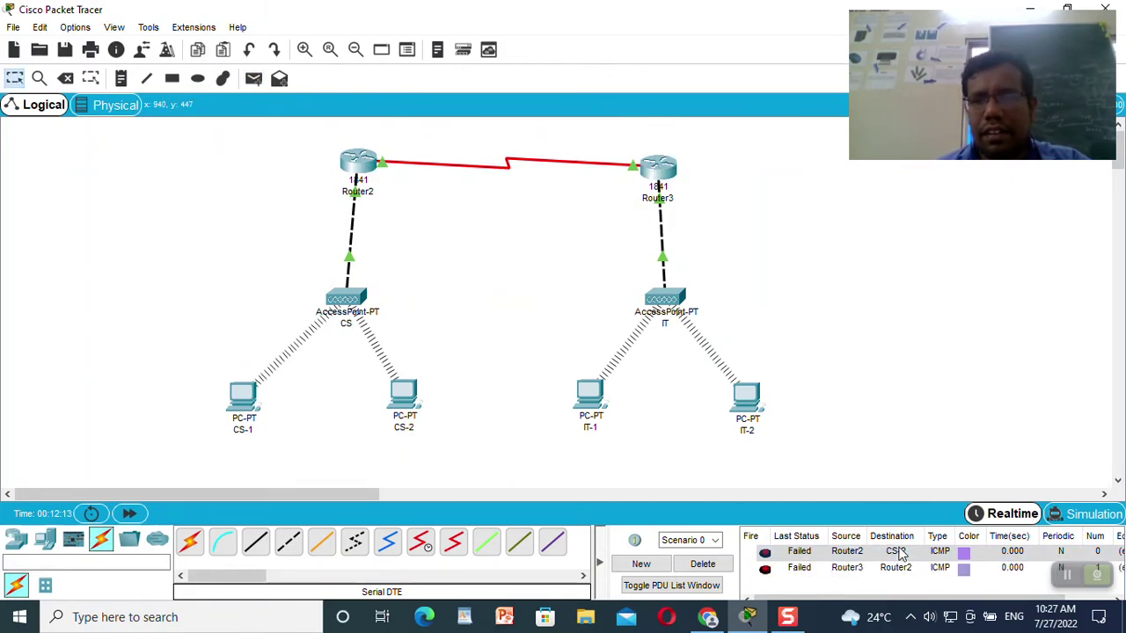
left_click(255, 79)
left_click(661, 169)
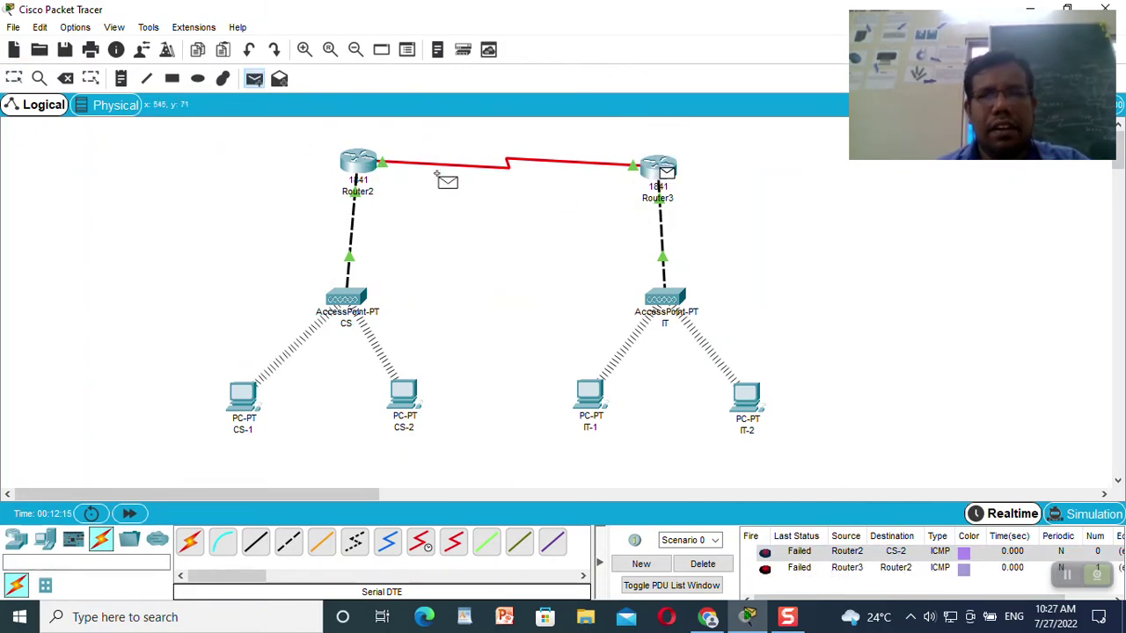
left_click(362, 164)
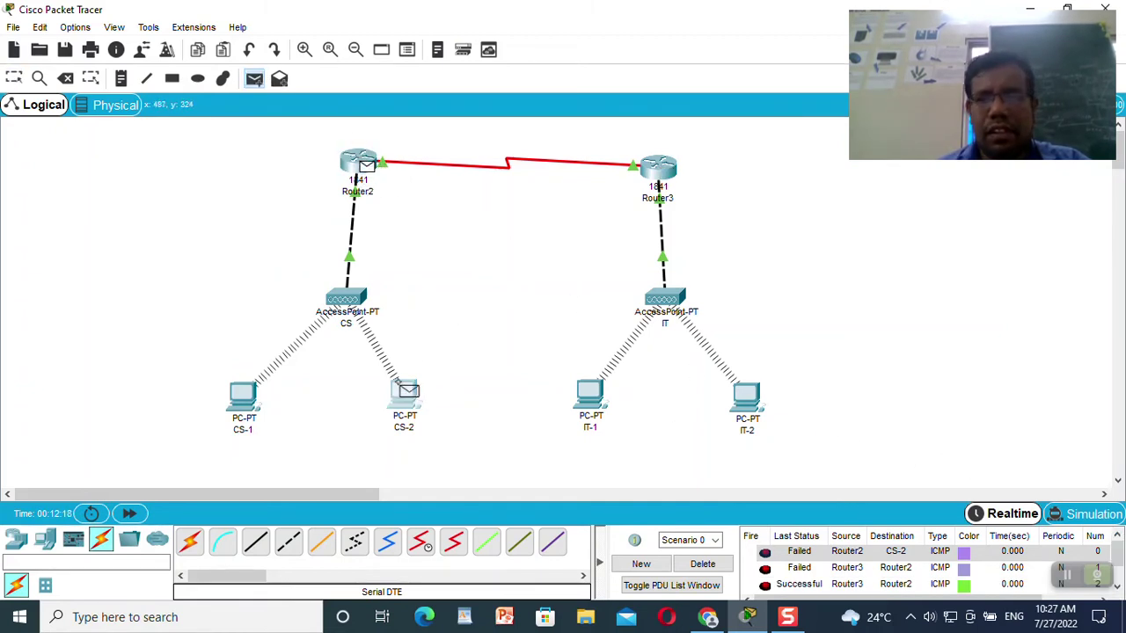
left_click(403, 394)
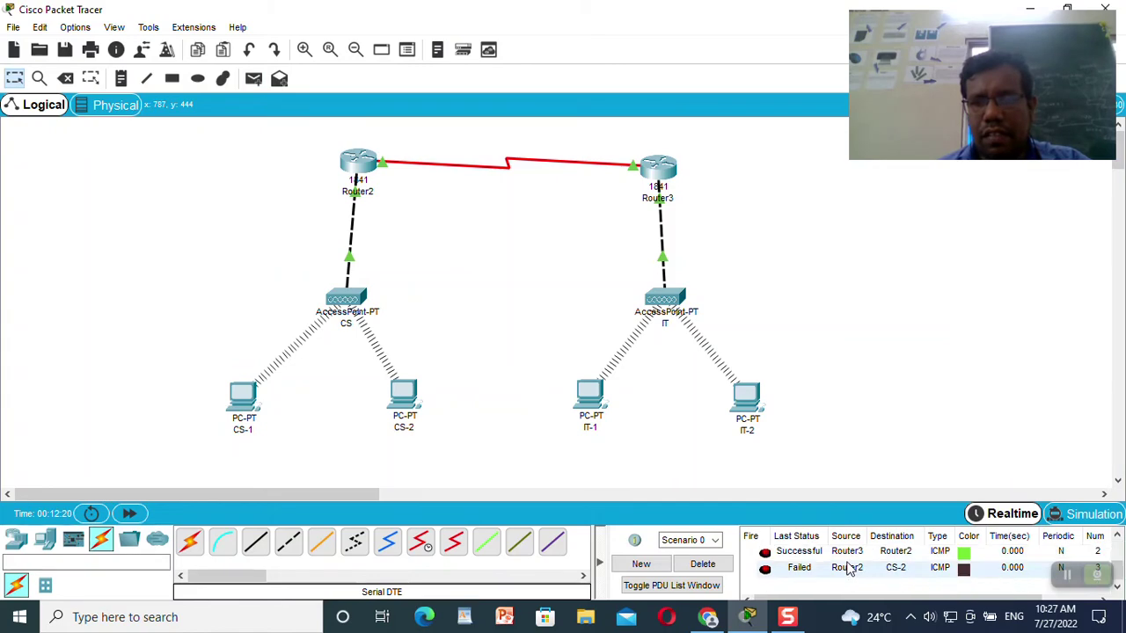
left_click(709, 564)
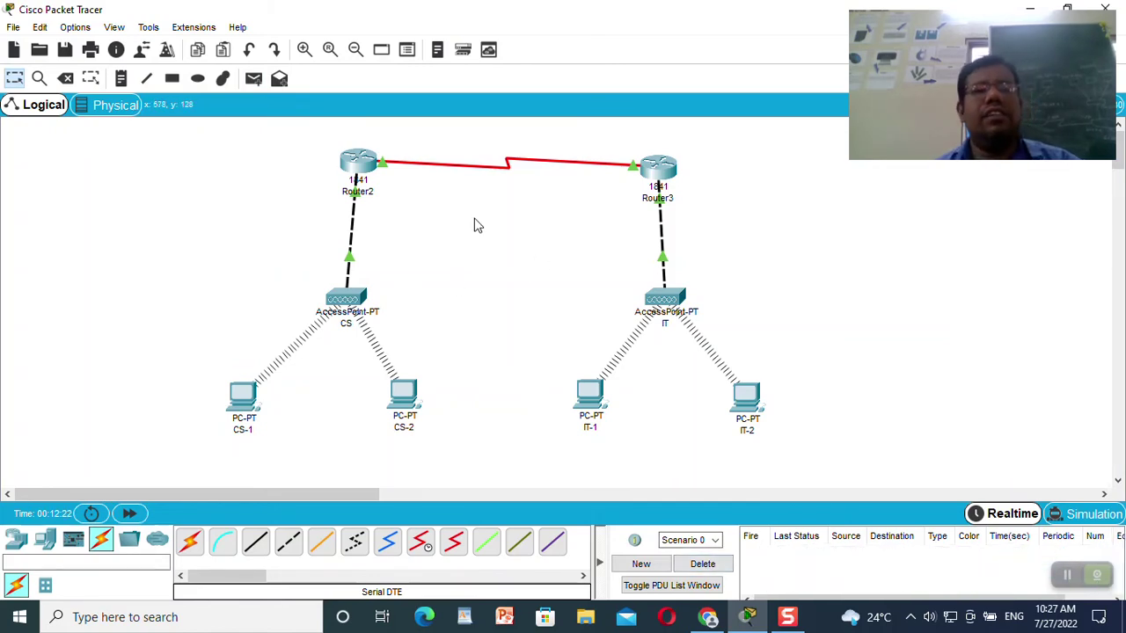
- Enable RIP version 2 on Router2 through its CLI
left_click(349, 169)
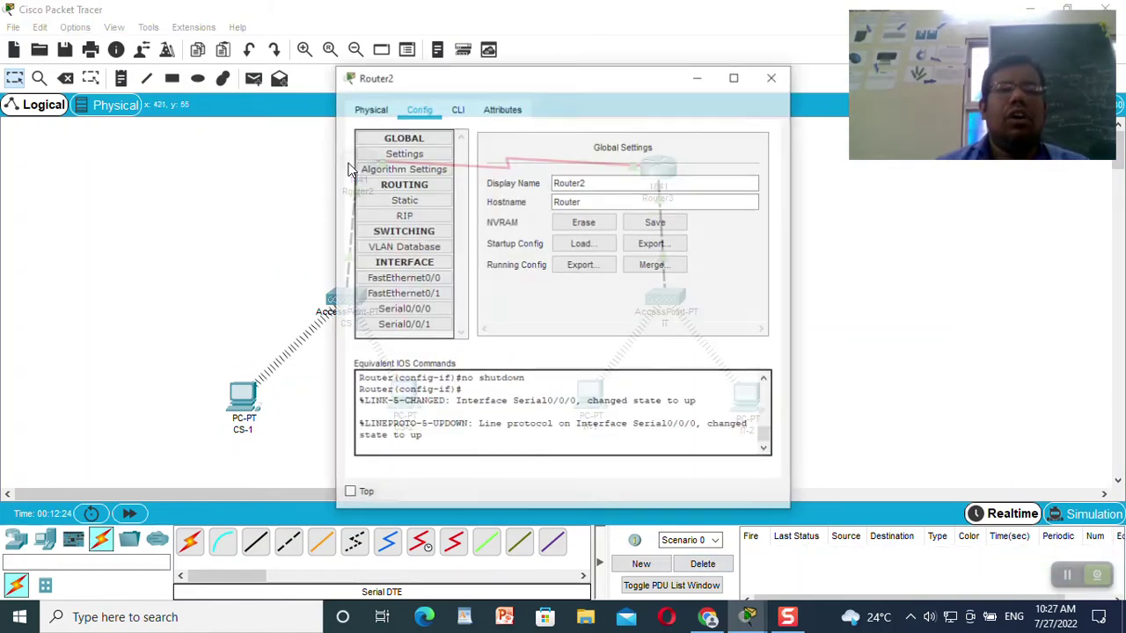
left_click(406, 216)
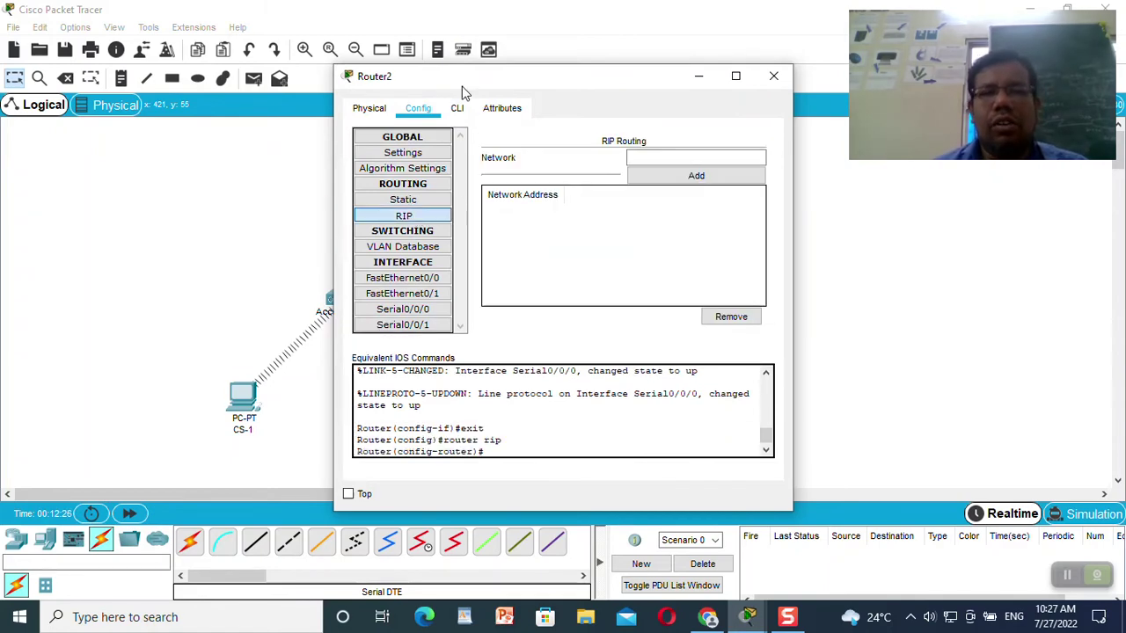
left_click(457, 112)
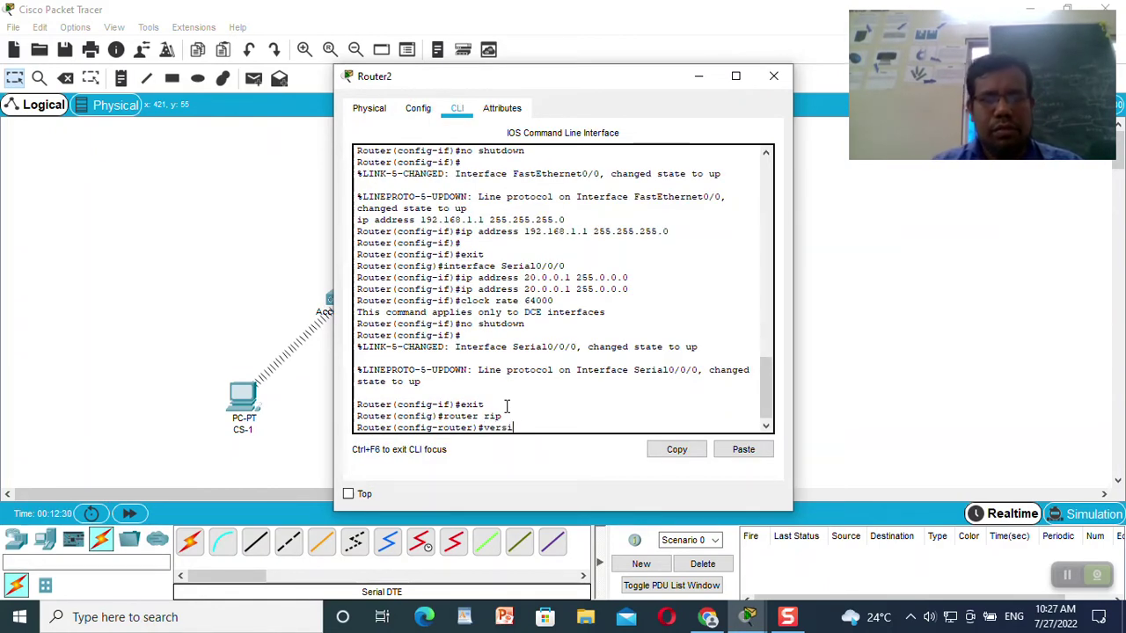
key("Return")
- Add networks 20.0.0.0 and 192.168.1.0 to Router2's RIP configuration
left_click(418, 110)
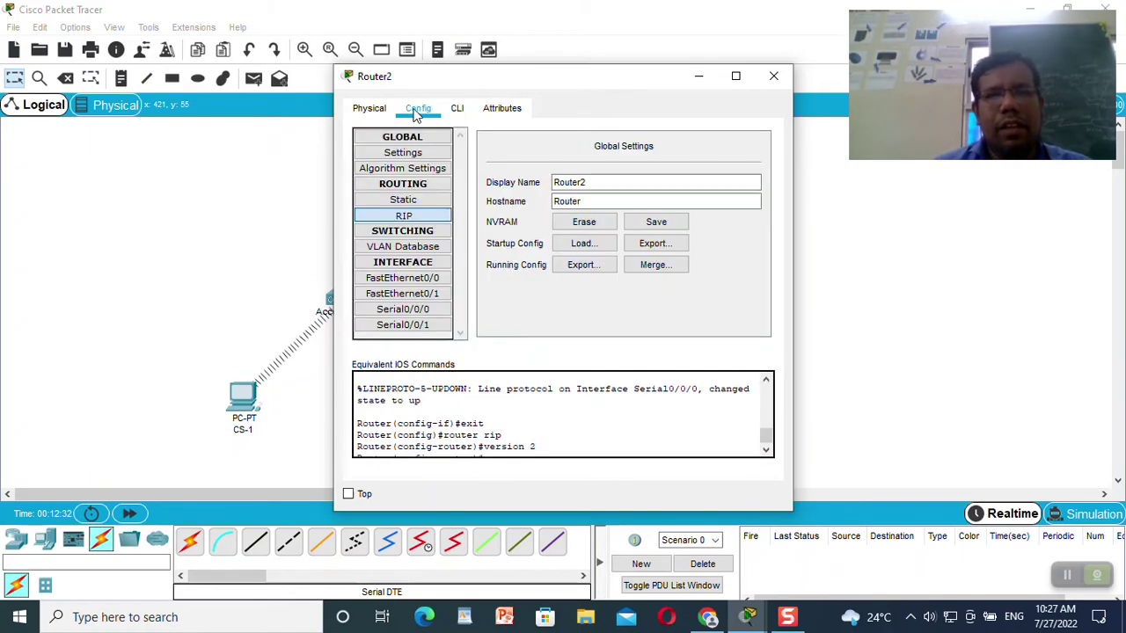
left_click(403, 215)
left_click(627, 158)
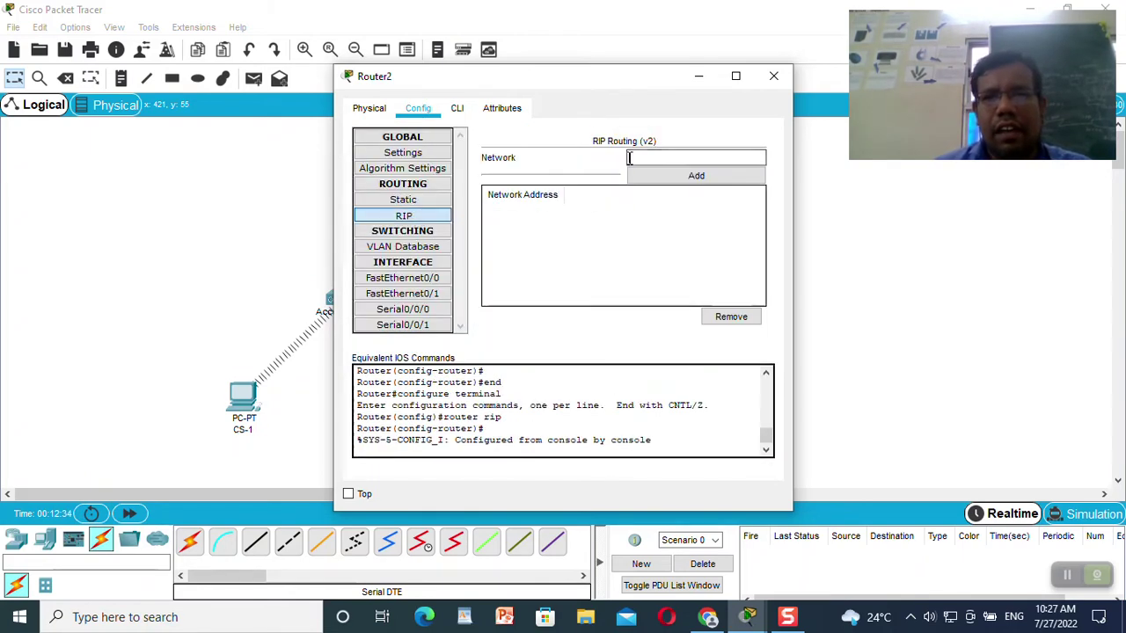
type("20.0.0.0")
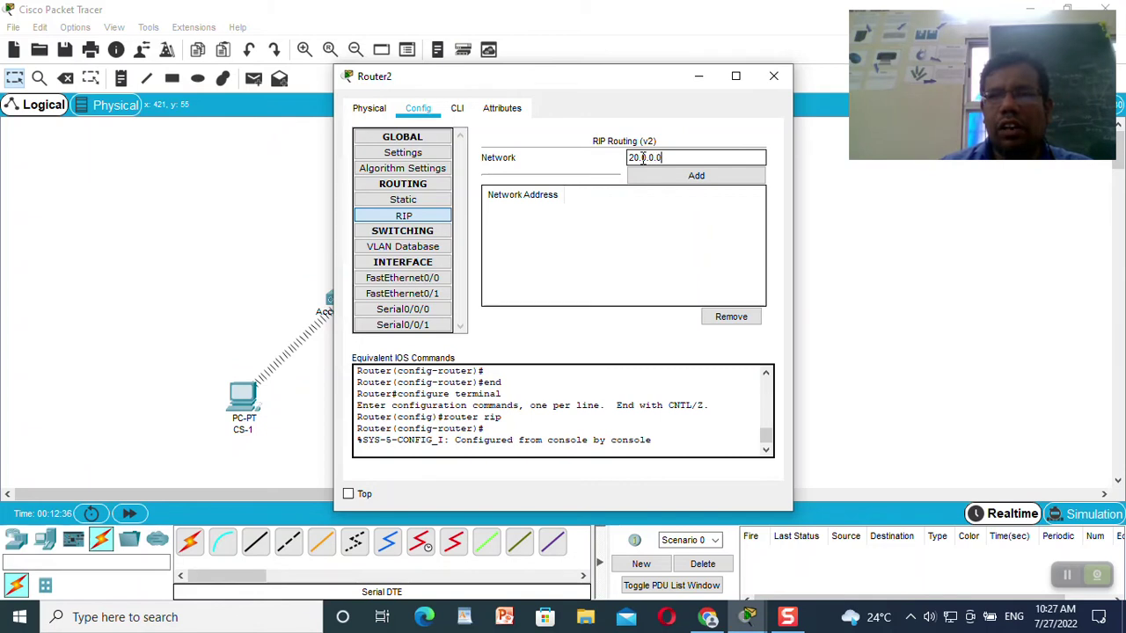
left_click(691, 178)
type("1")
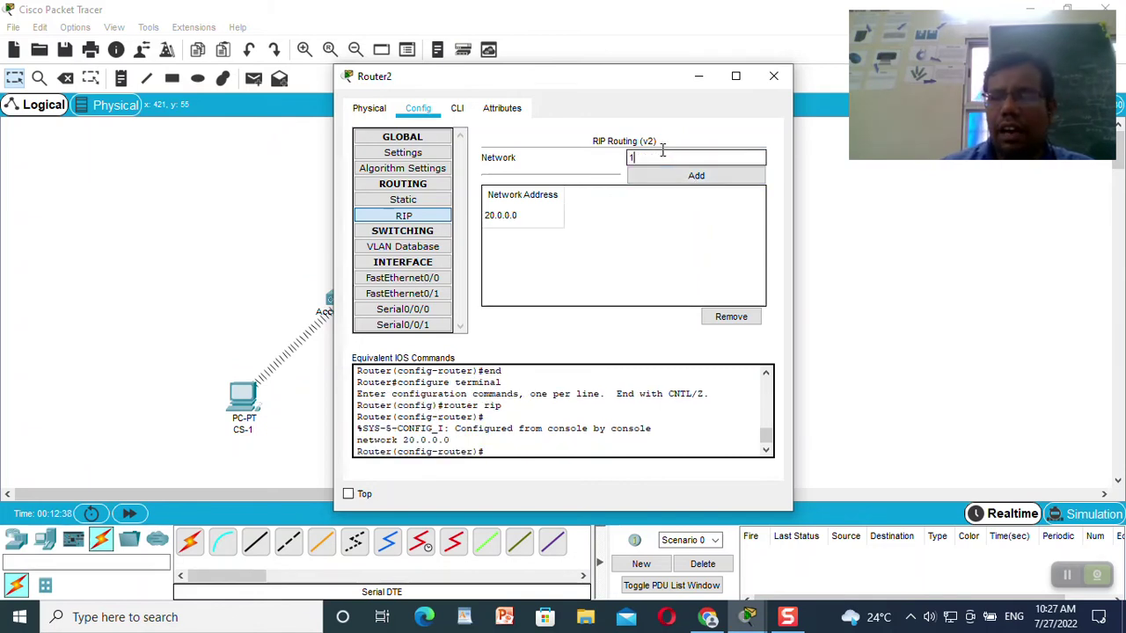
type("92.168")
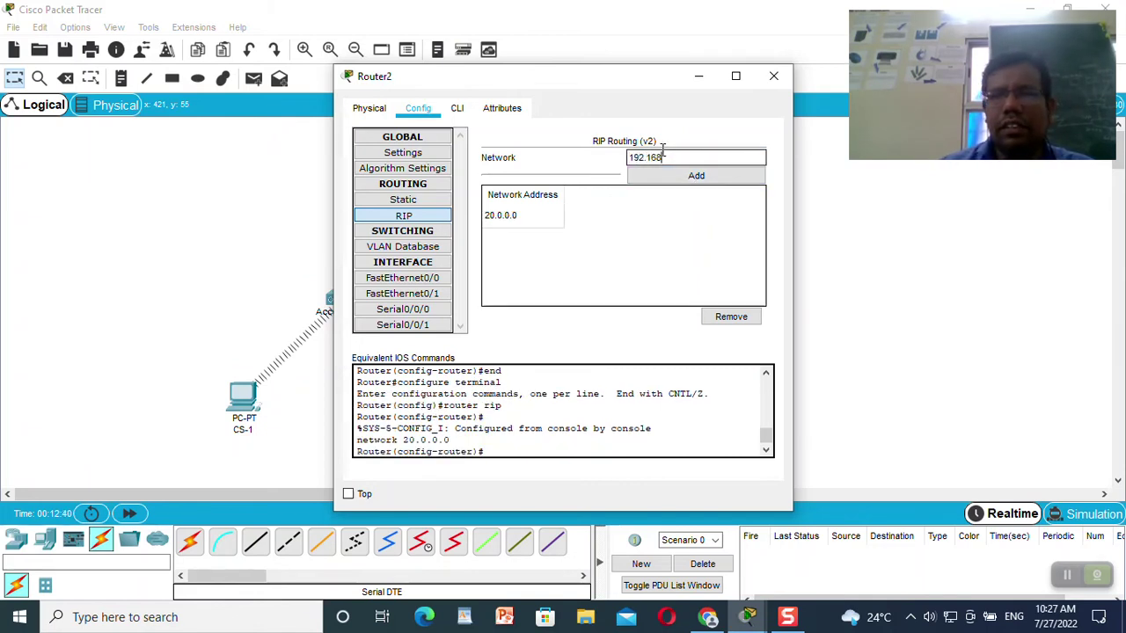
type(".1.0")
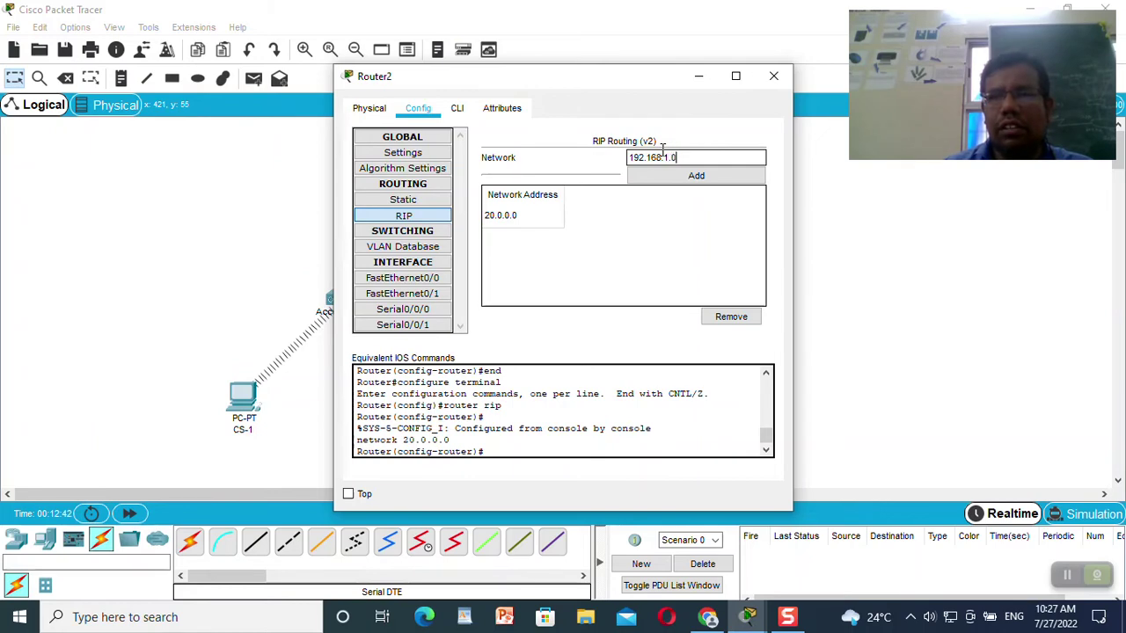
left_click(688, 178)
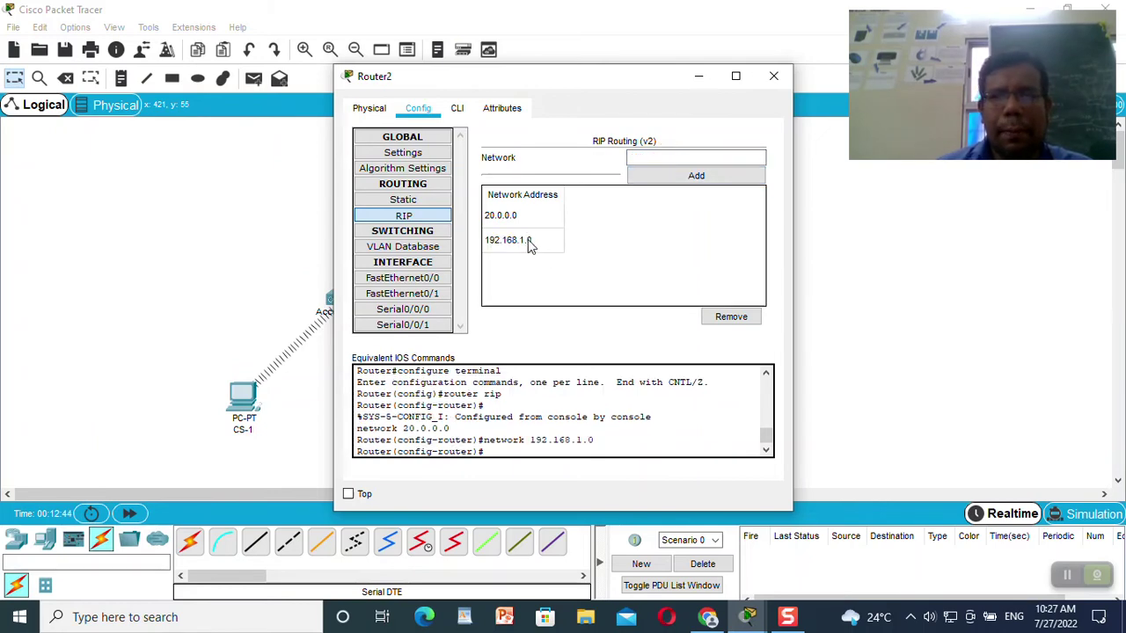
left_click(775, 76)
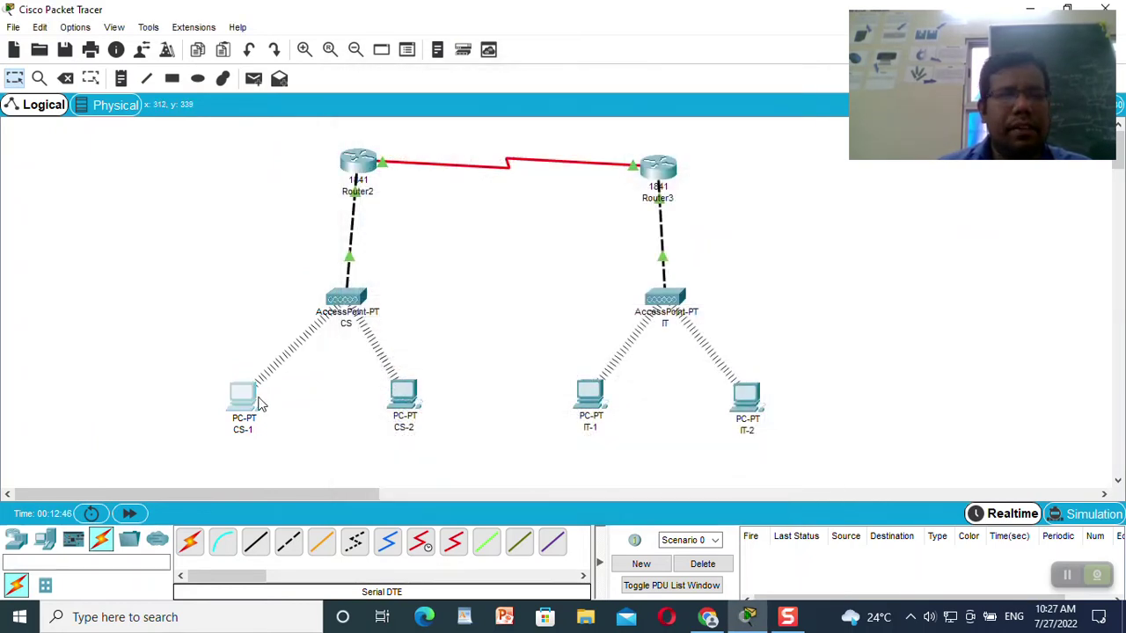
- Give CS-1 static IP 192.168.1.3, mask 255.255.255.0, gateway 192.168.1.1
left_click(242, 396)
left_click(466, 108)
left_click(430, 182)
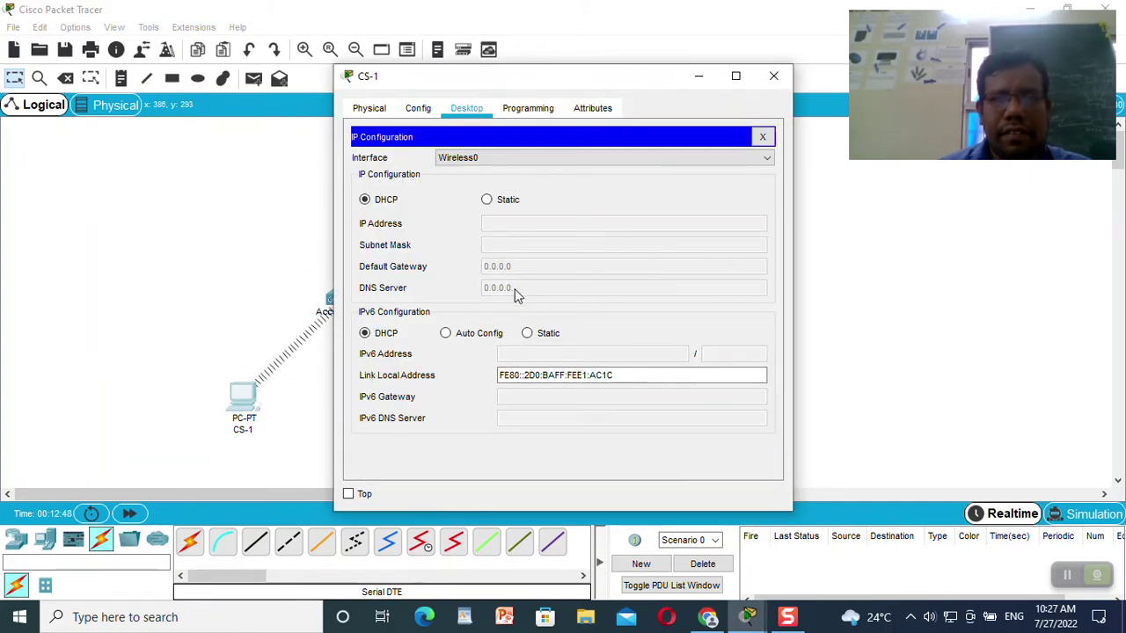
left_click(510, 201)
left_click(519, 224)
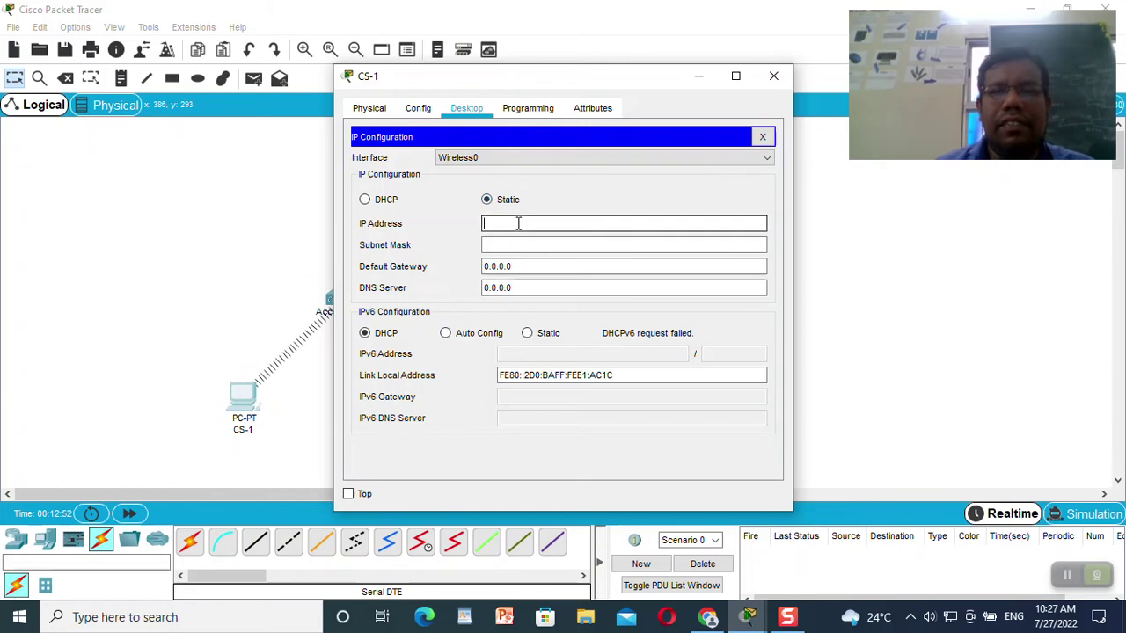
type("192.168")
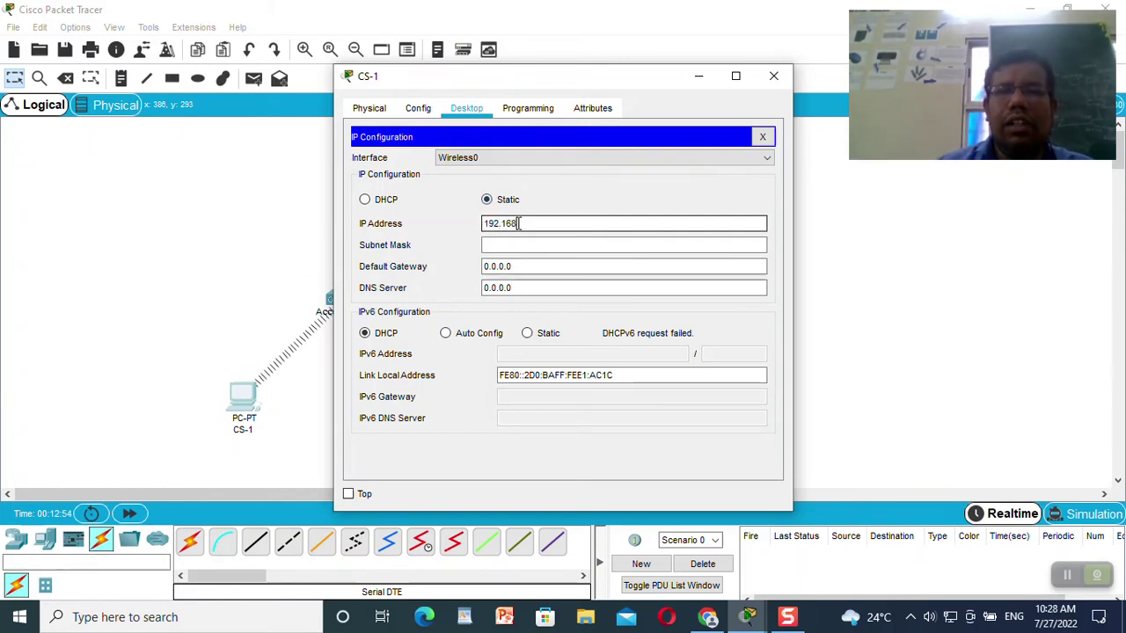
type(".1.3")
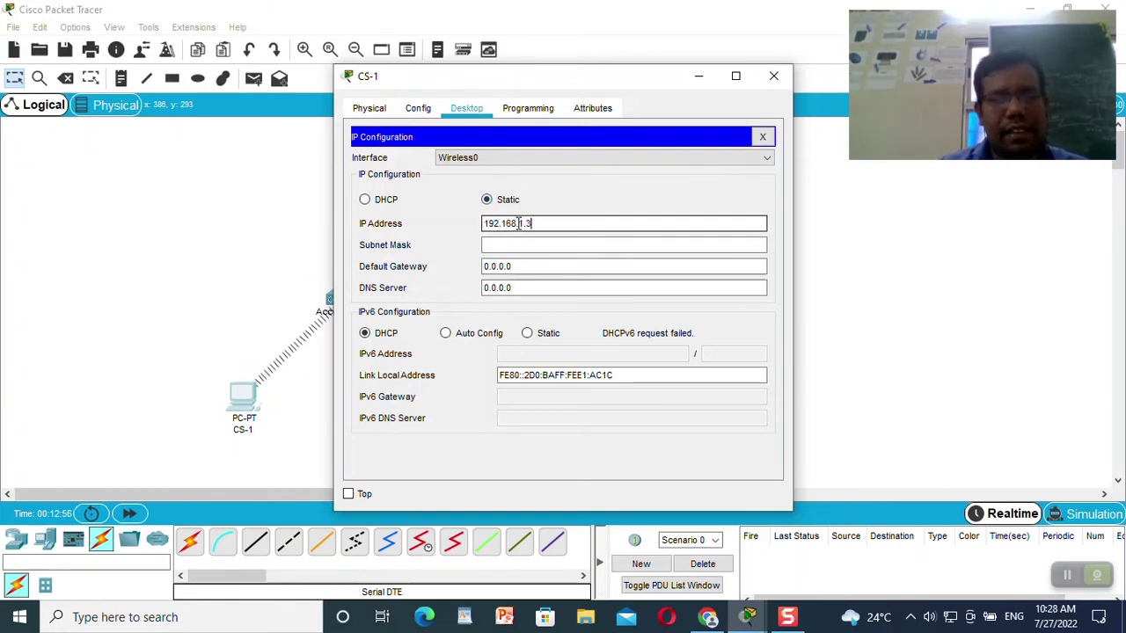
key("Tab")
key("Tab")
type("192.")
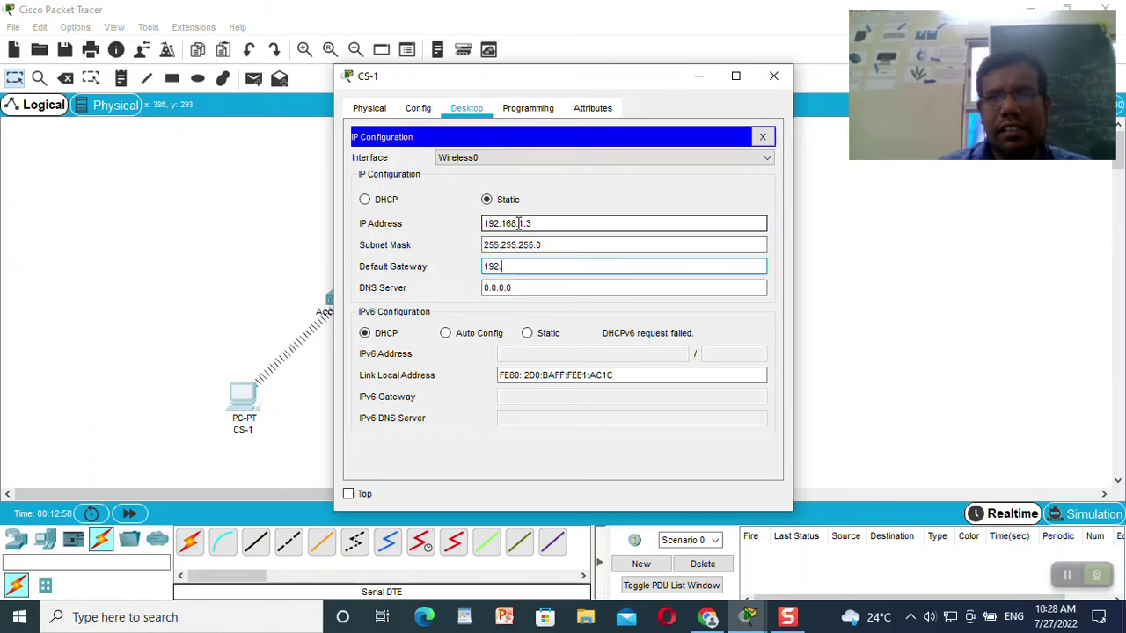
type("168.1.1")
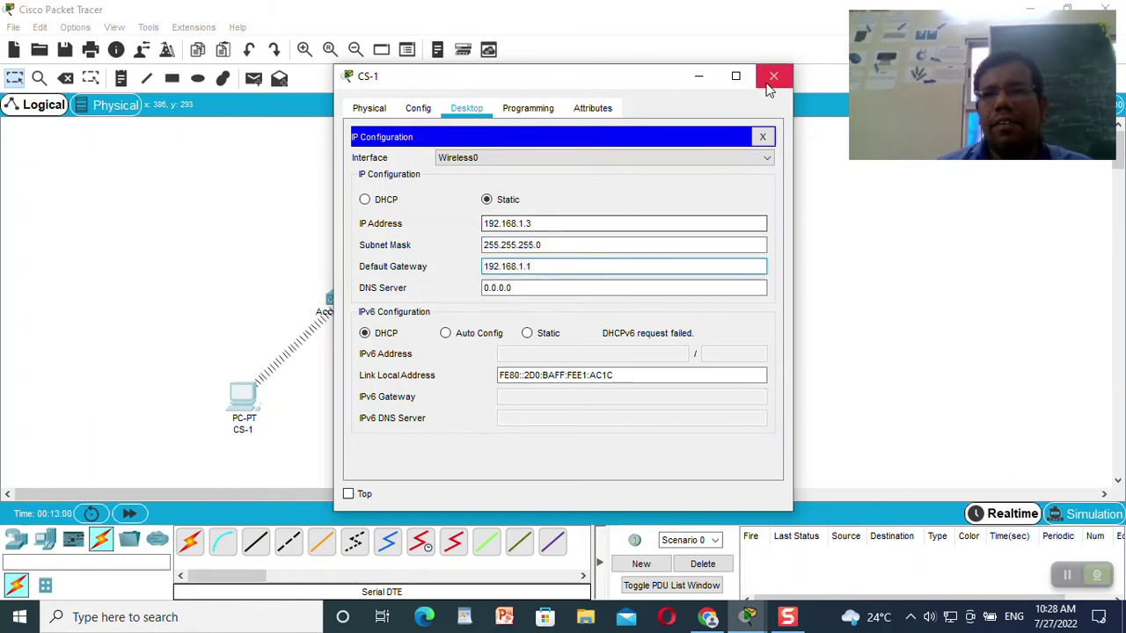
left_click(770, 87)
- Give CS-2 static IP 192.168.1.4, mask 255.255.255.0, gateway 192.168.1.1
left_click(397, 396)
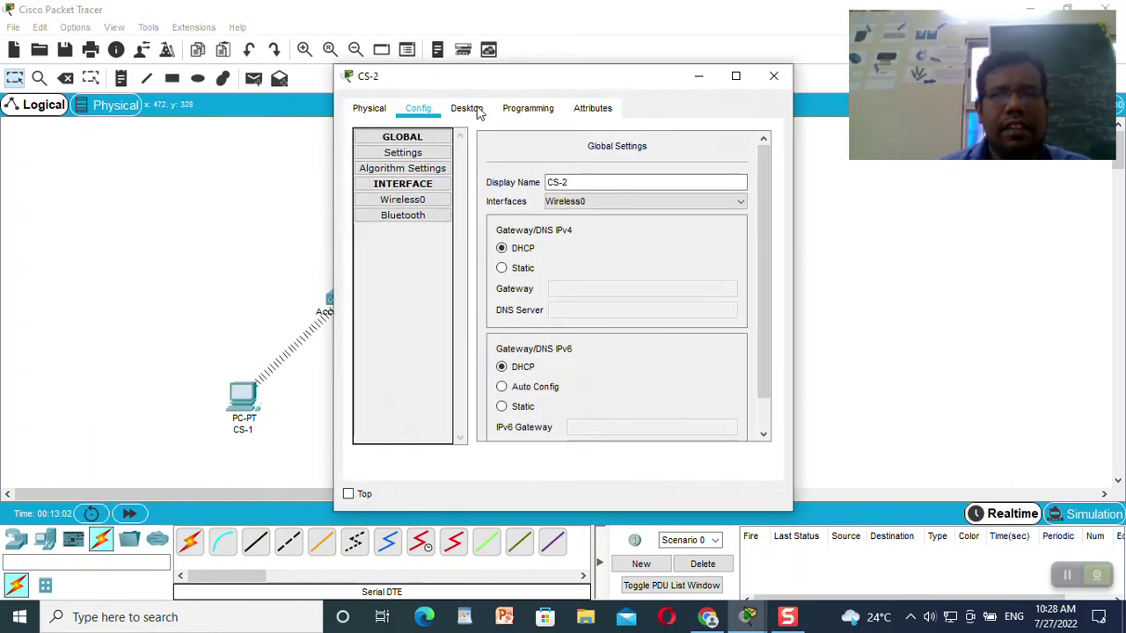
left_click(468, 109)
left_click(412, 220)
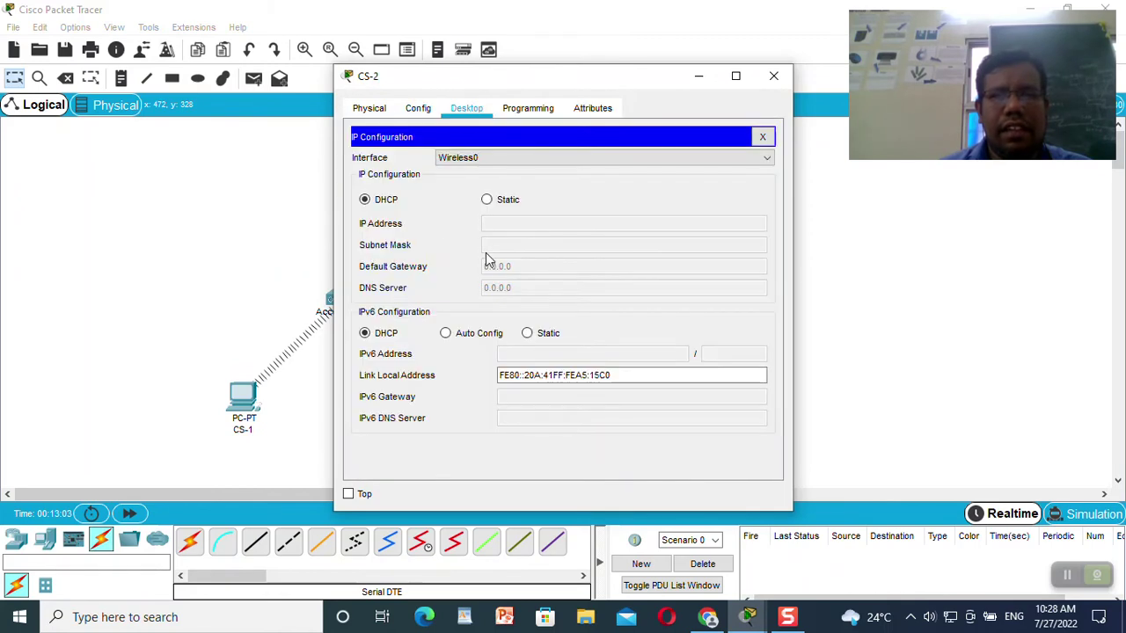
left_click(488, 200)
type("192.")
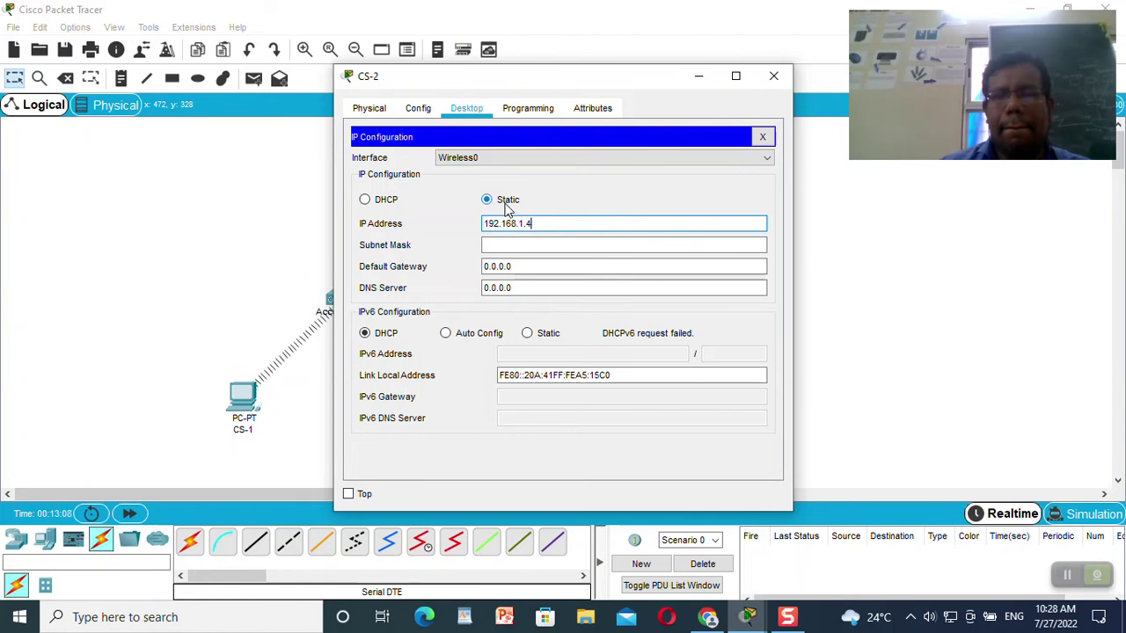
type("168.1.4")
key("Tab")
left_click(533, 266)
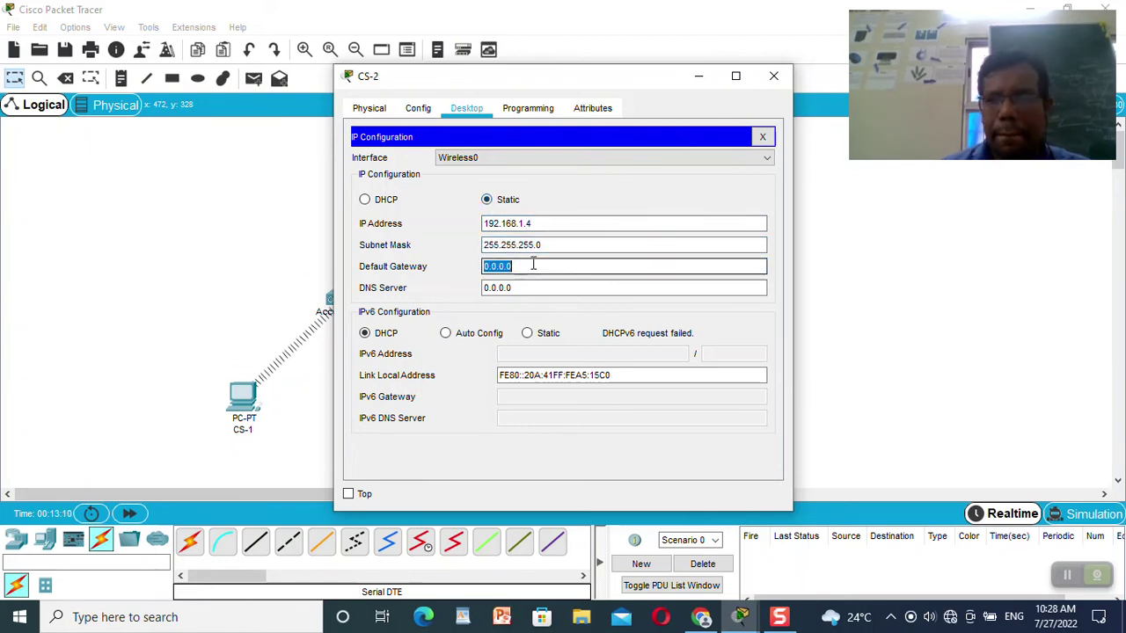
type("192.168.1.1")
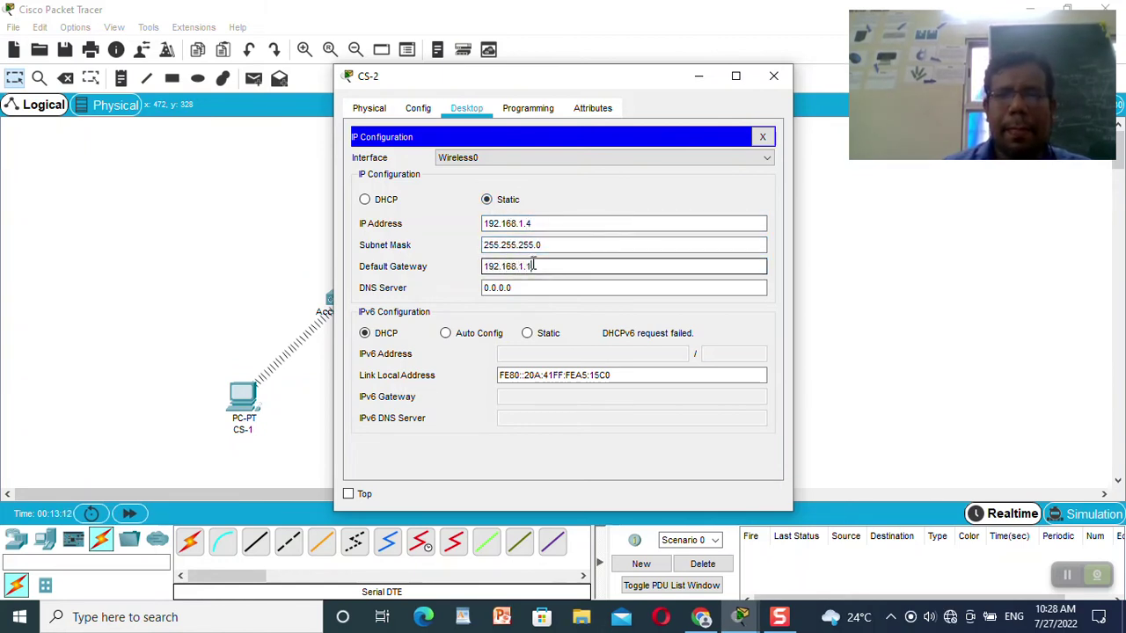
left_click(774, 76)
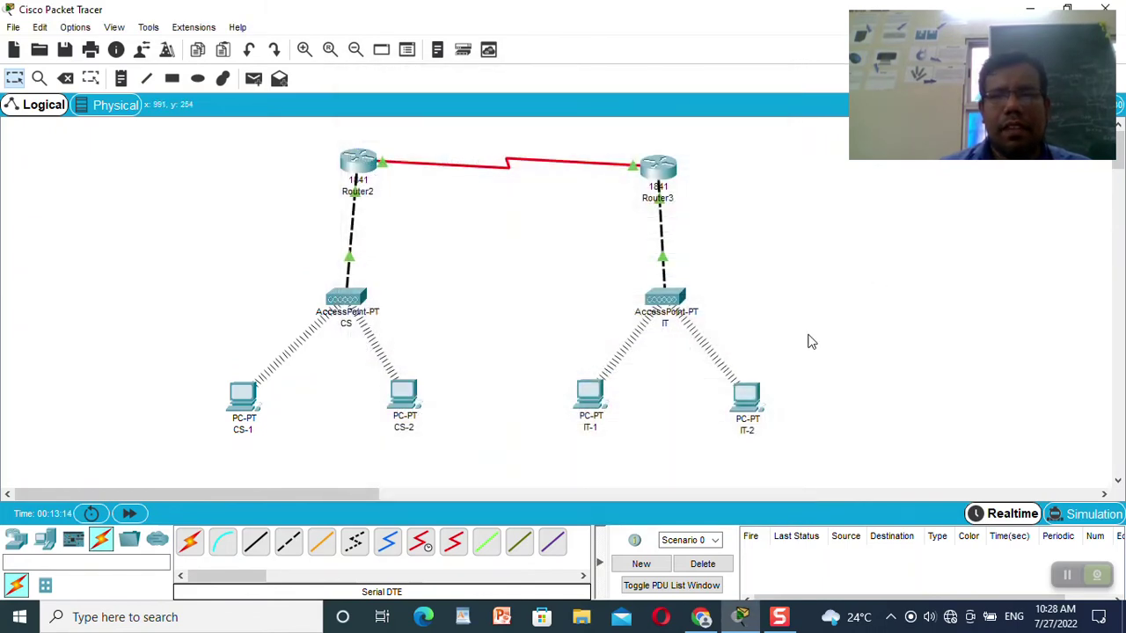
- Give IT-1 static IP 171.16.10.2, mask 255.255.0.0, gateway 171.16.10.1
left_click(589, 394)
left_click(466, 107)
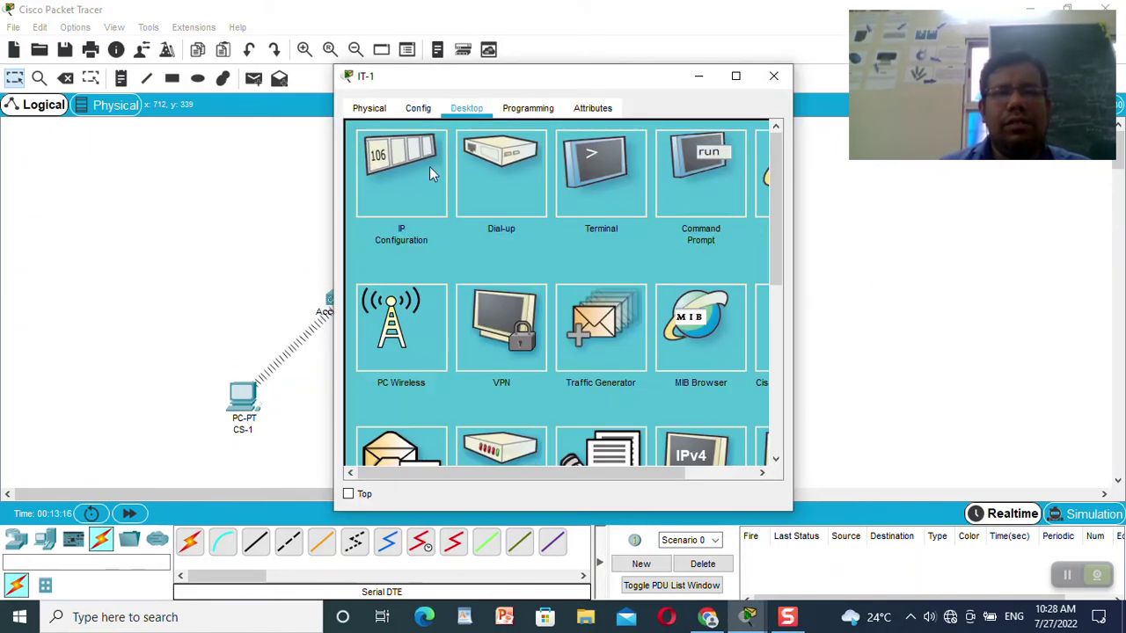
left_click(430, 169)
left_click(487, 199)
left_click(506, 224)
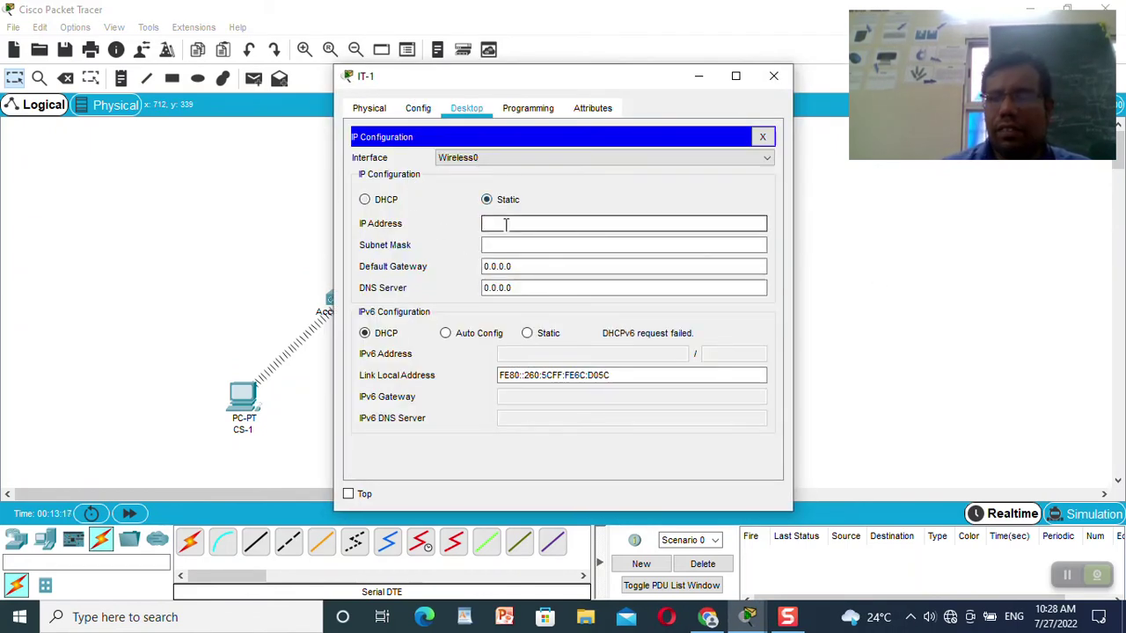
type("171.16")
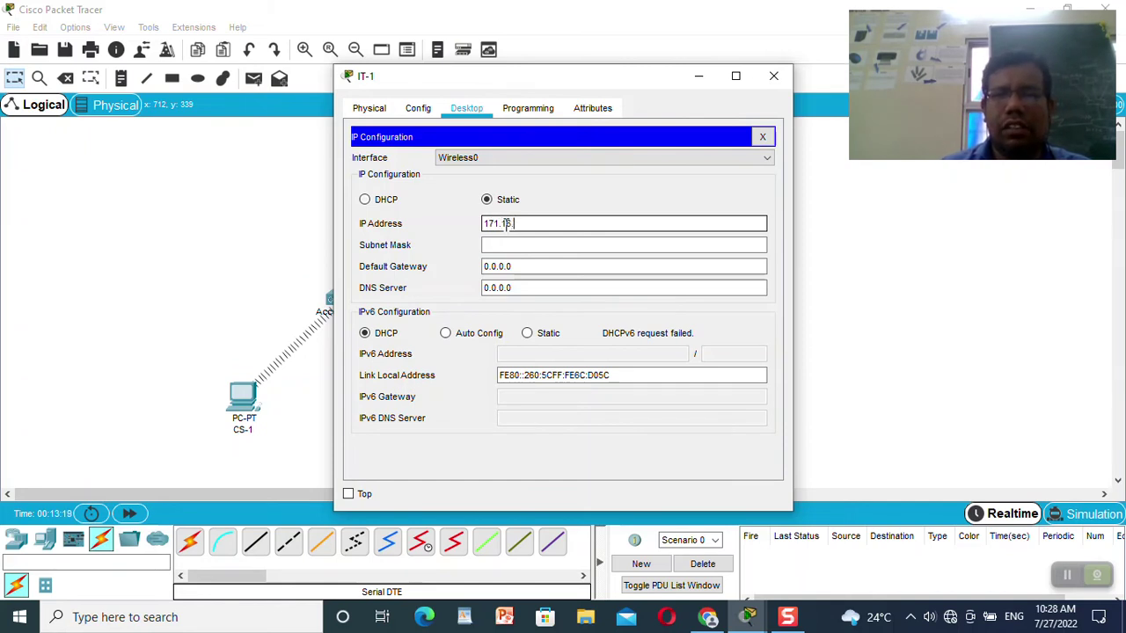
key("Tab")
key("Tab")
type("1")
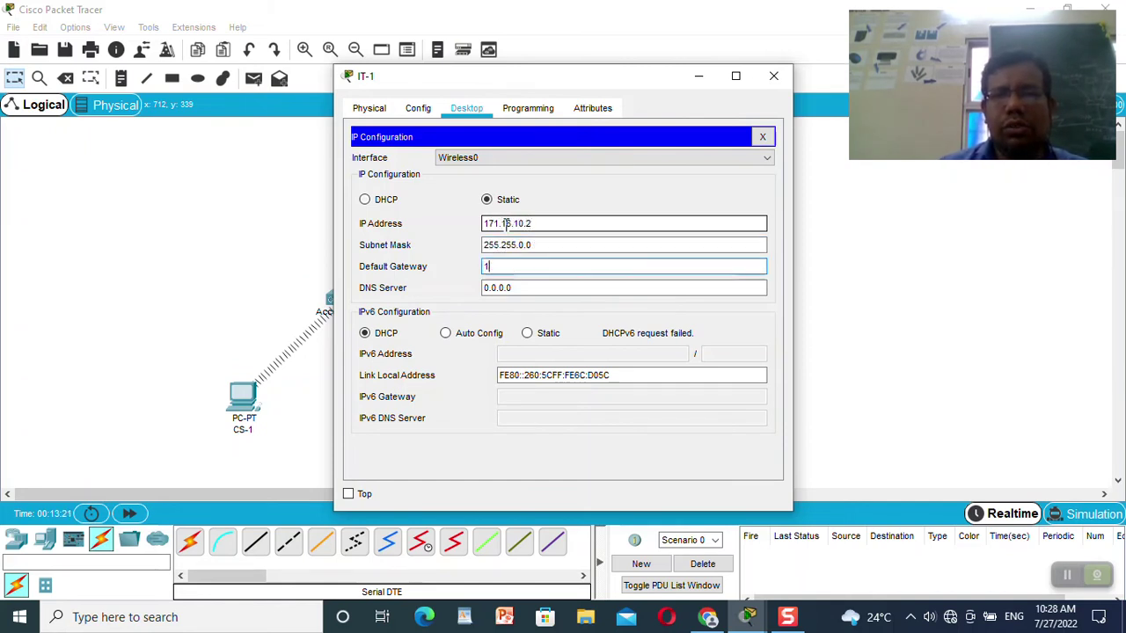
type("71.16.10.1")
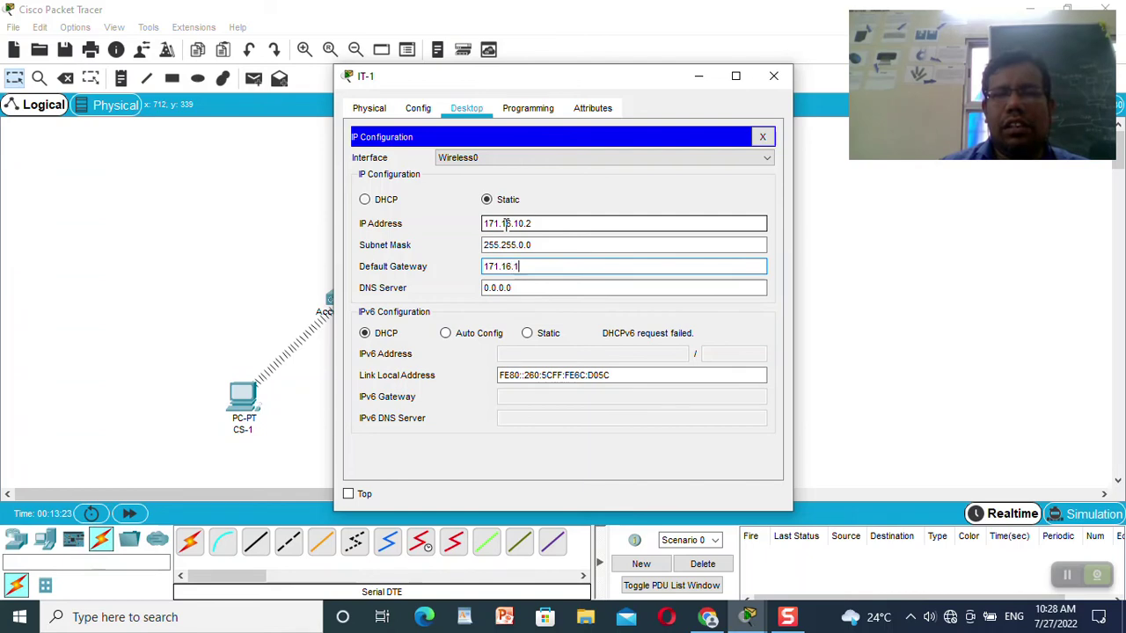
left_click(774, 76)
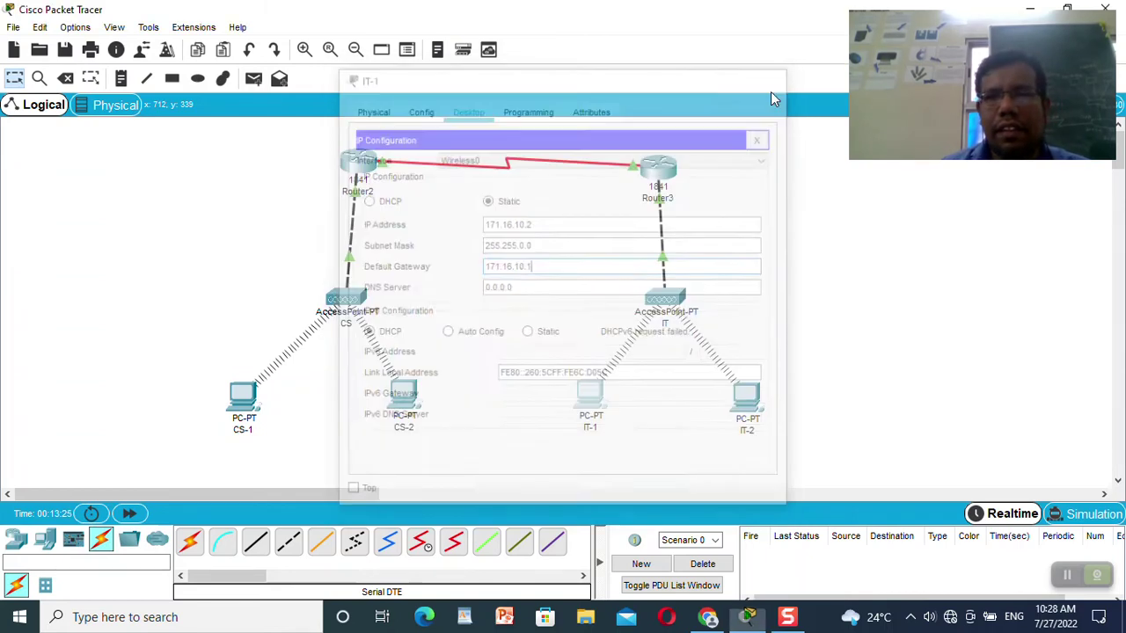
- Give IT-2 static IP 171.16.10.3, mask 255.255.0.0, gateway 171.16.10.1
left_click(745, 398)
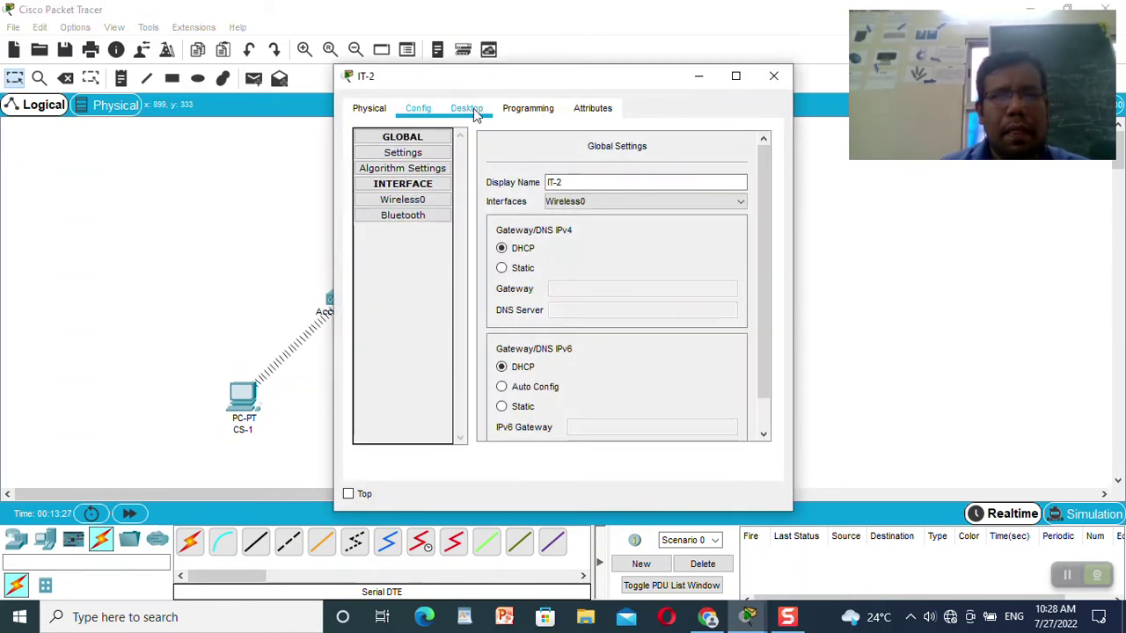
left_click(468, 108)
left_click(391, 189)
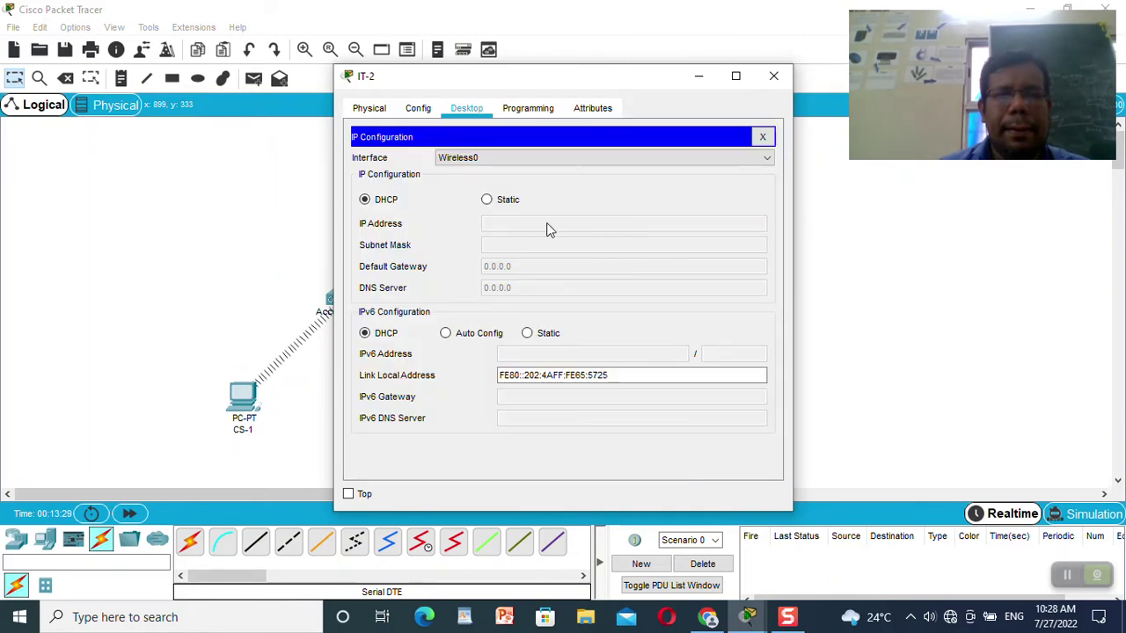
left_click(506, 201)
left_click(498, 223)
type("172.")
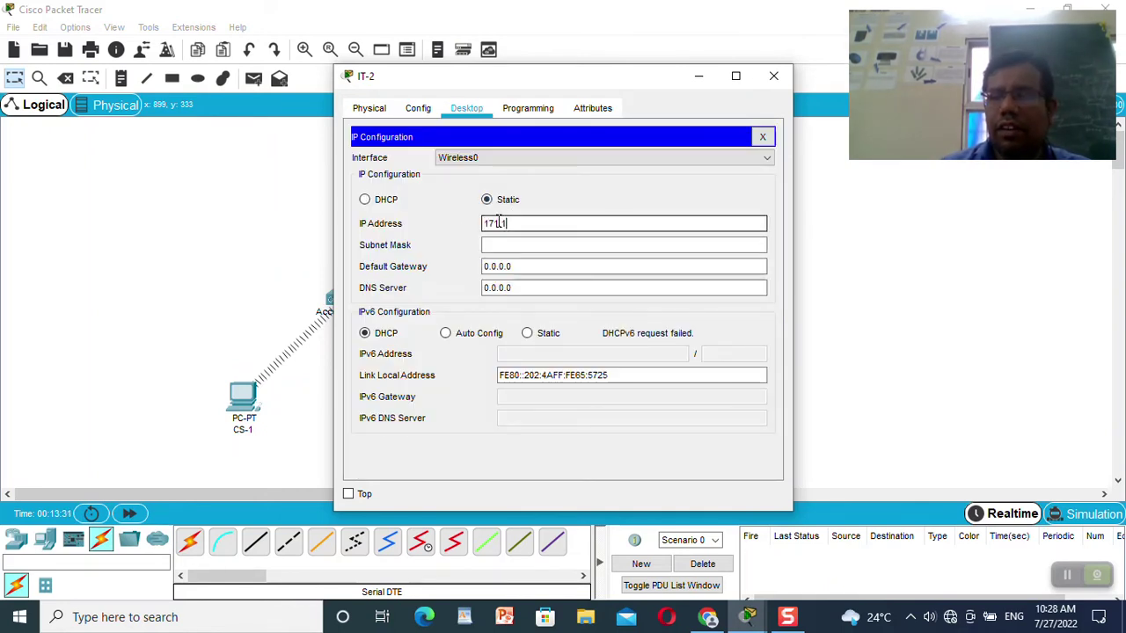
type("1.16.10.3")
key("Tab")
key("Tab")
type("171.")
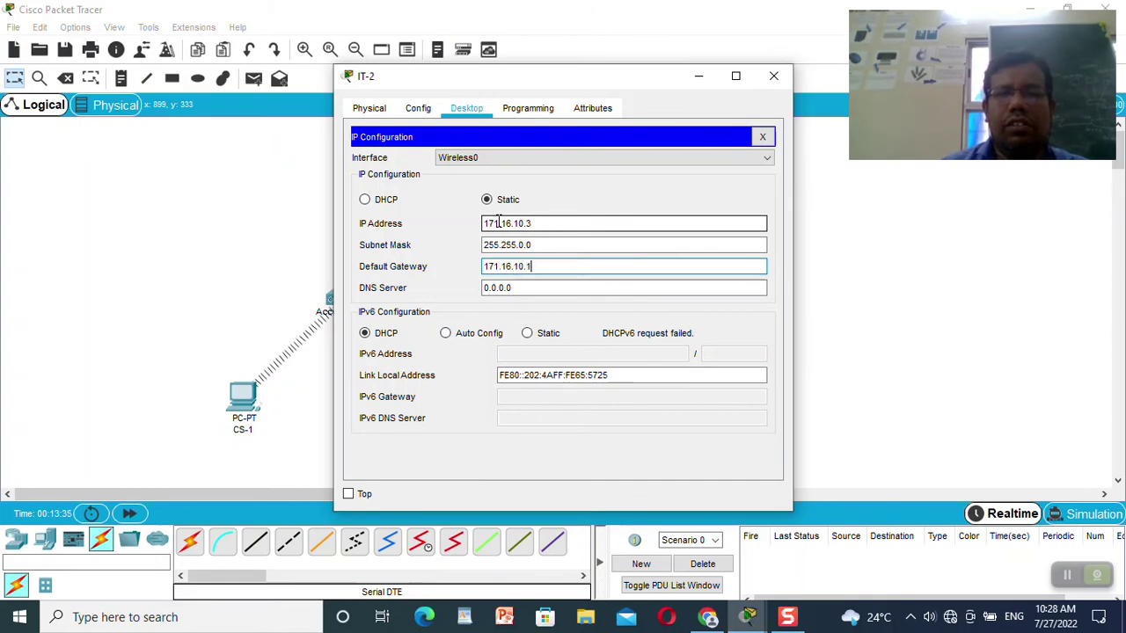
left_click(773, 76)
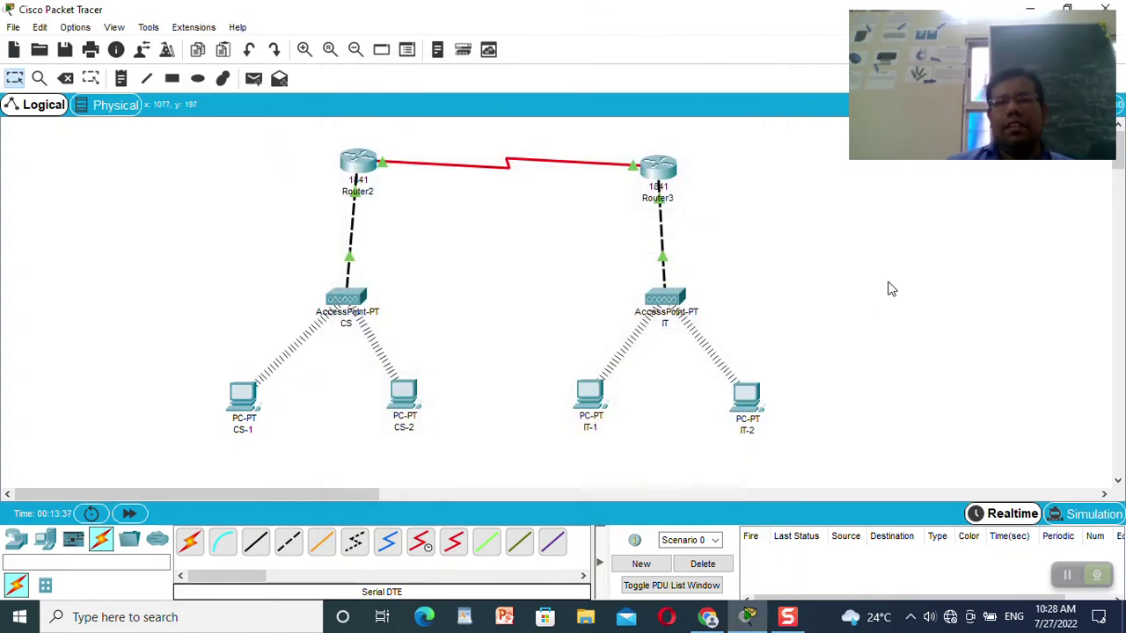
- Send simple test pings from Router2 to CS-2, retrying once
left_click(253, 79)
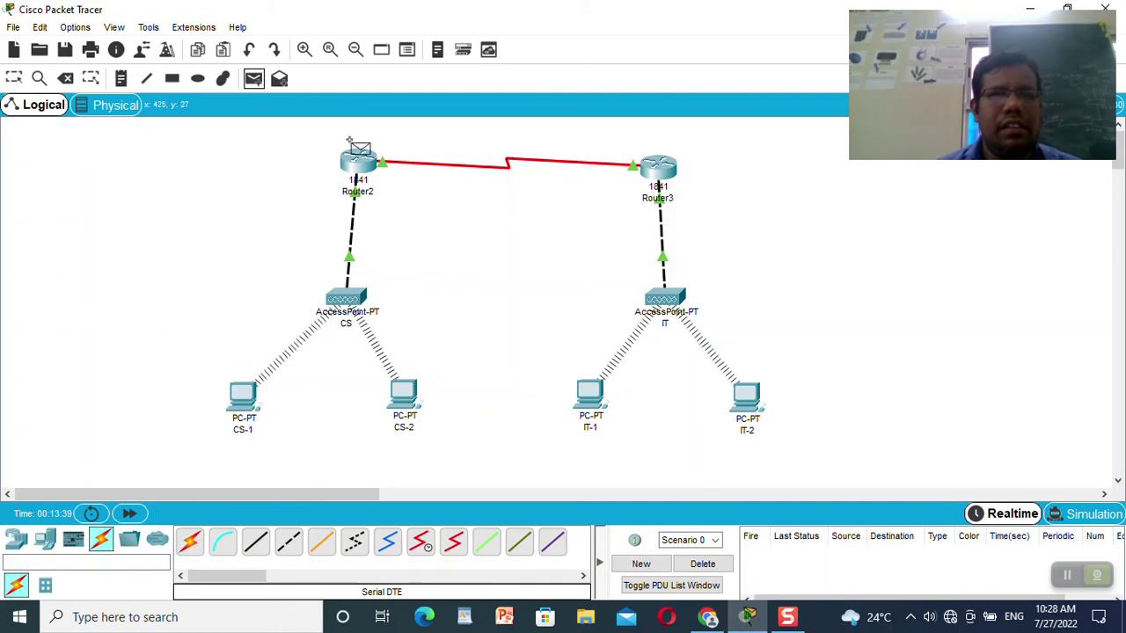
left_click(361, 162)
left_click(407, 394)
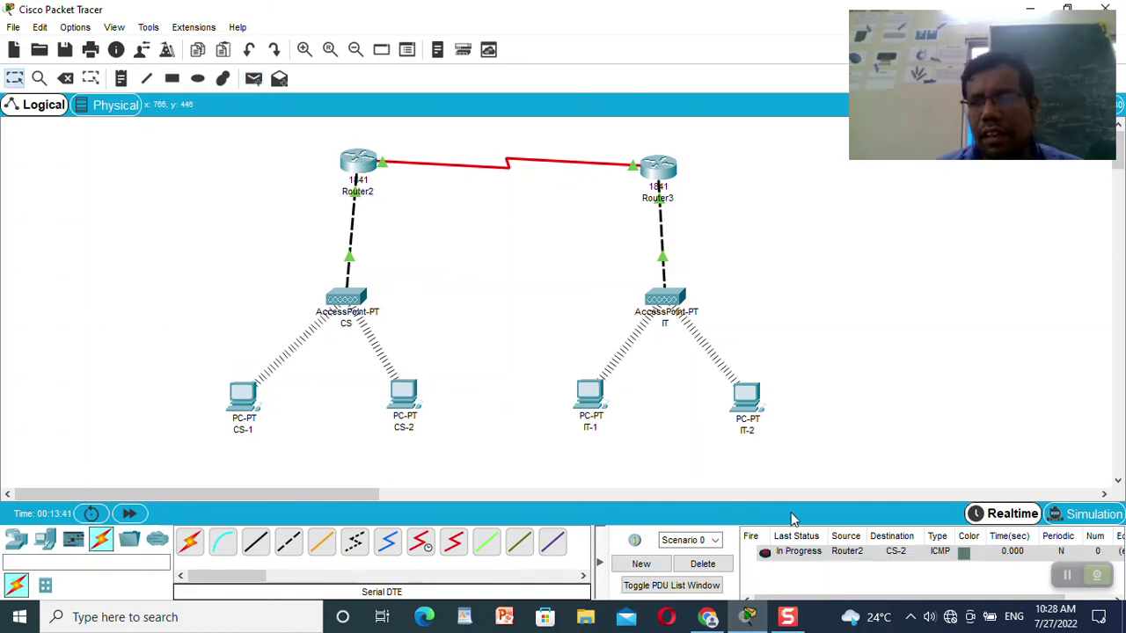
left_click(253, 79)
left_click(362, 167)
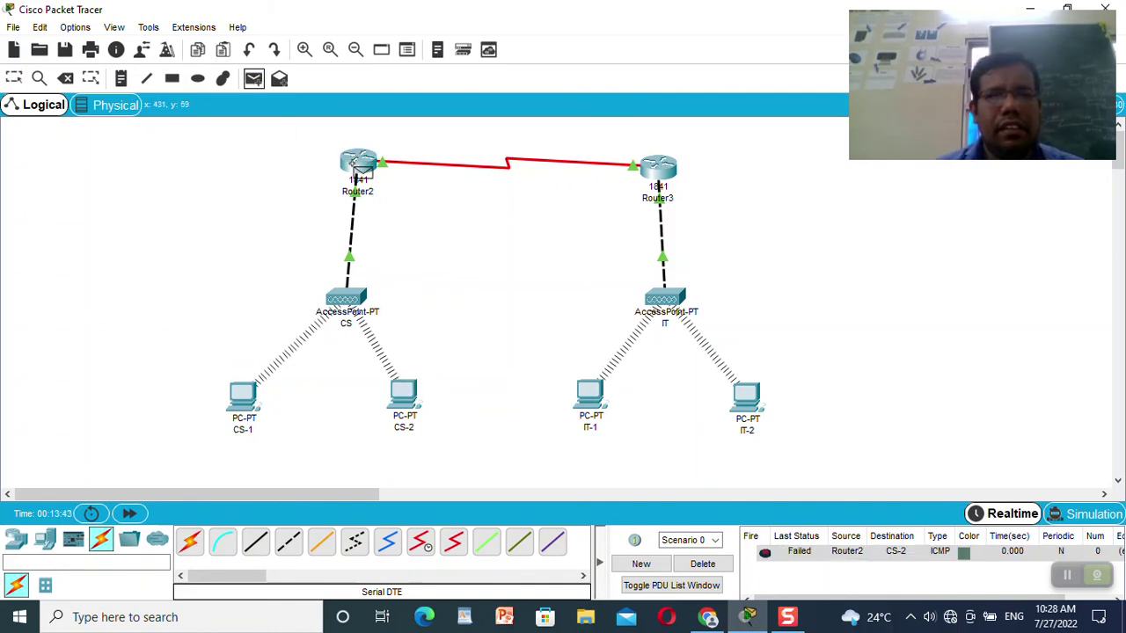
left_click(406, 394)
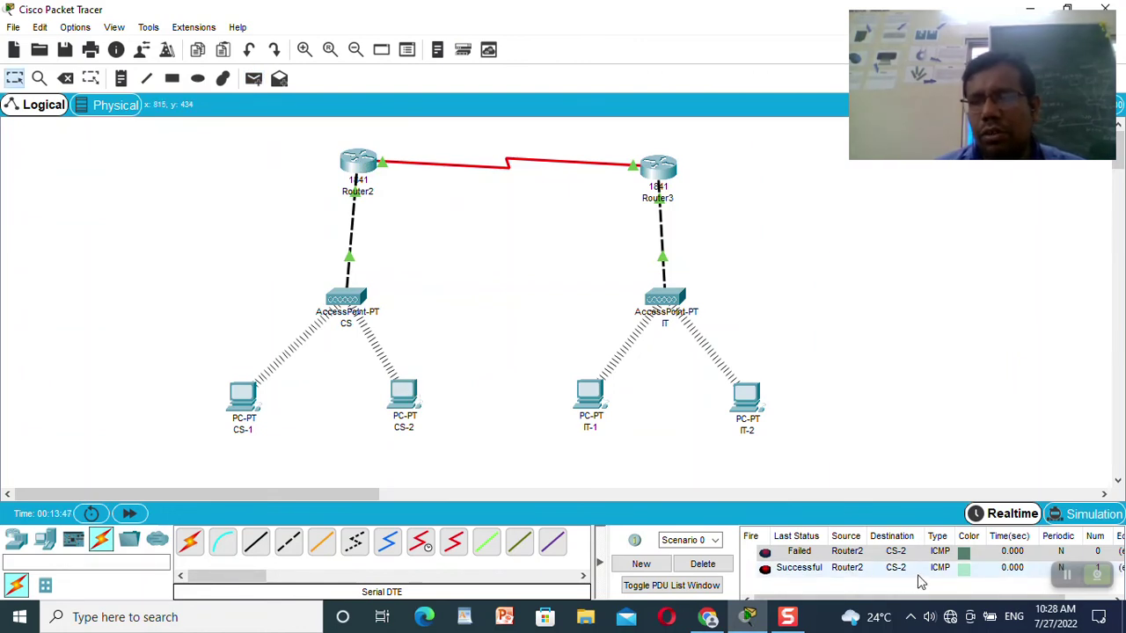
- Ping CS-1 from Router2 twice, then delete the test ping results
left_click(253, 78)
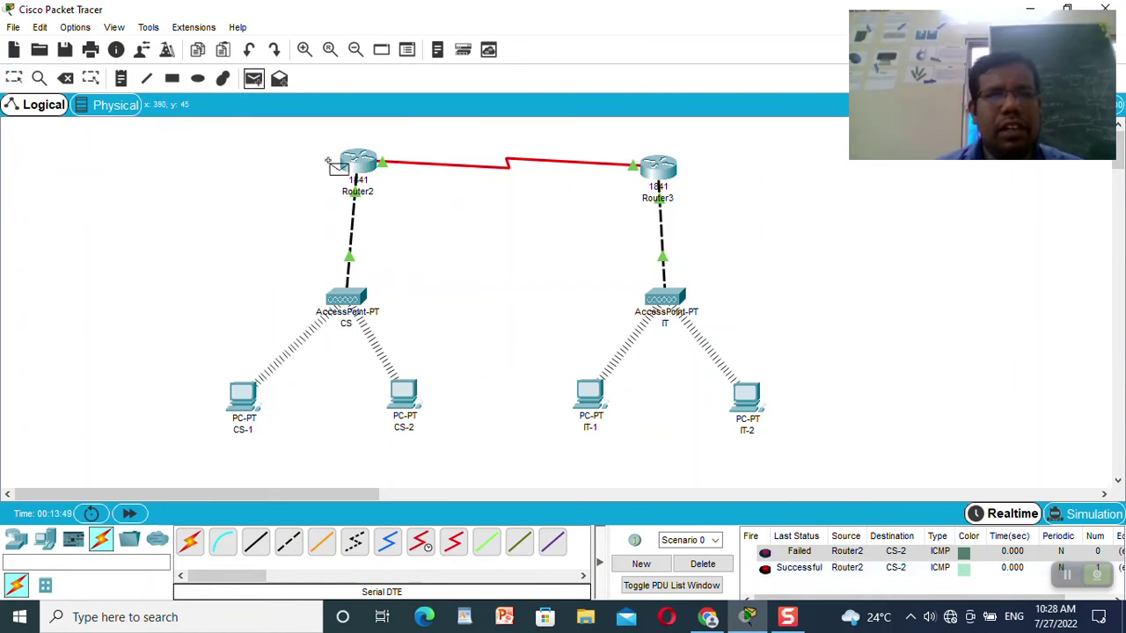
left_click(361, 166)
left_click(252, 388)
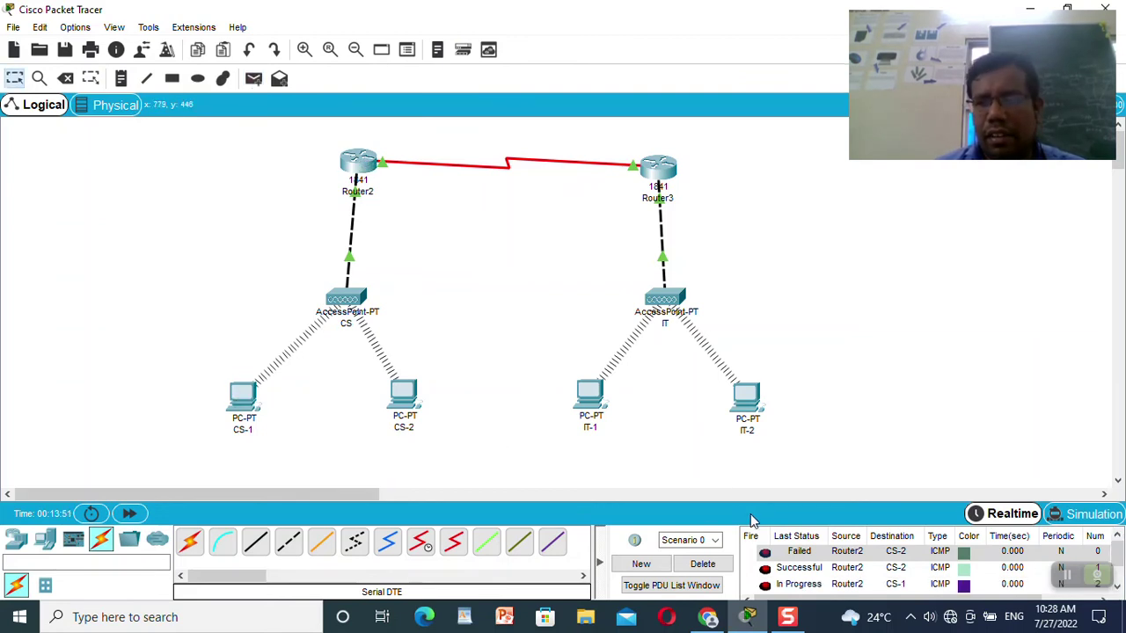
left_click(359, 164)
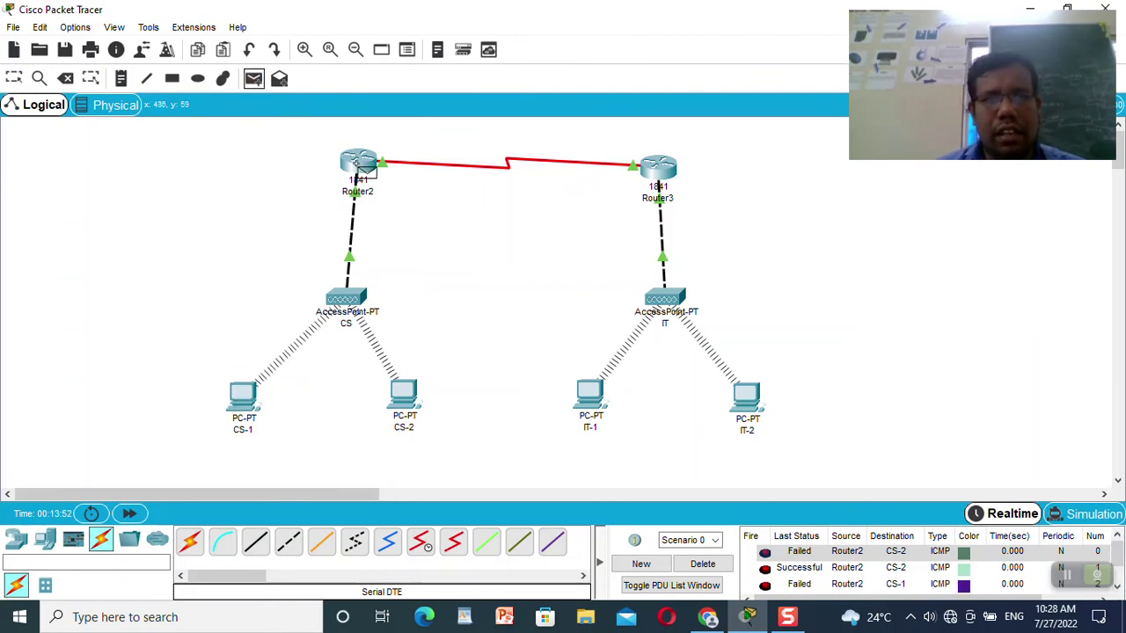
left_click(246, 395)
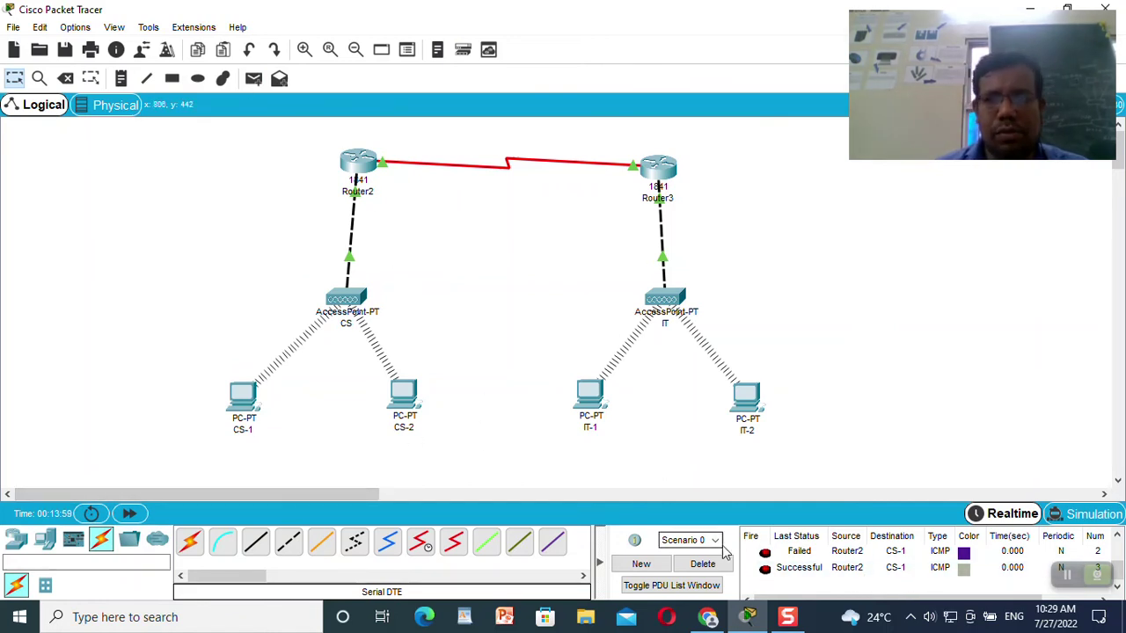
left_click(703, 563)
left_click(279, 78)
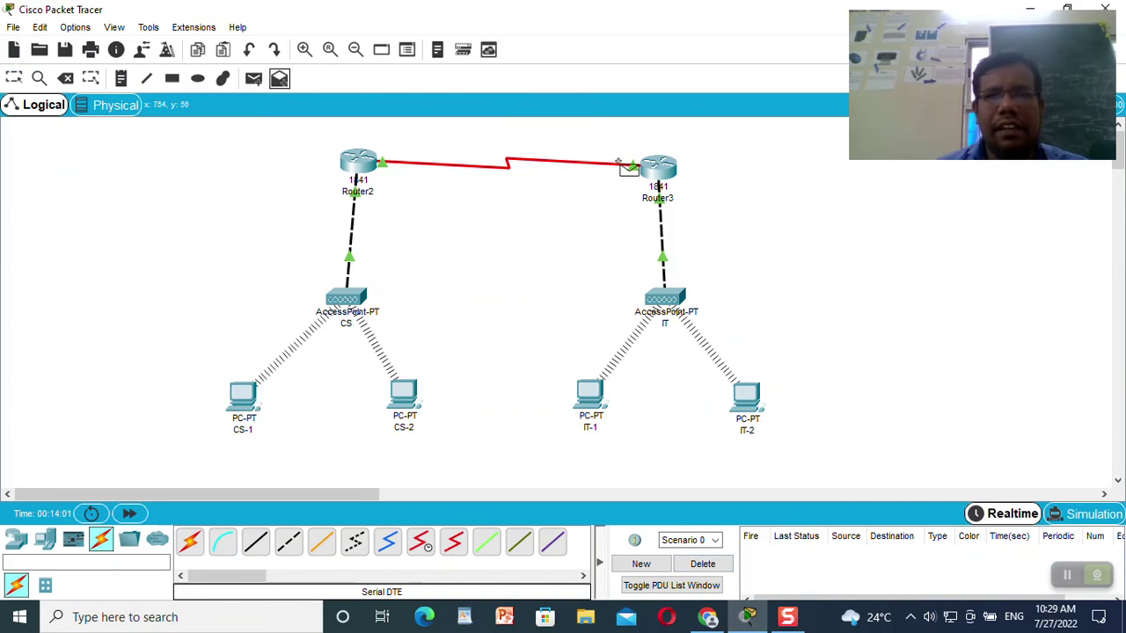
- Send simple test pings from Router3 to IT-1, retrying after the first attempt
left_click(659, 169)
left_click(694, 56)
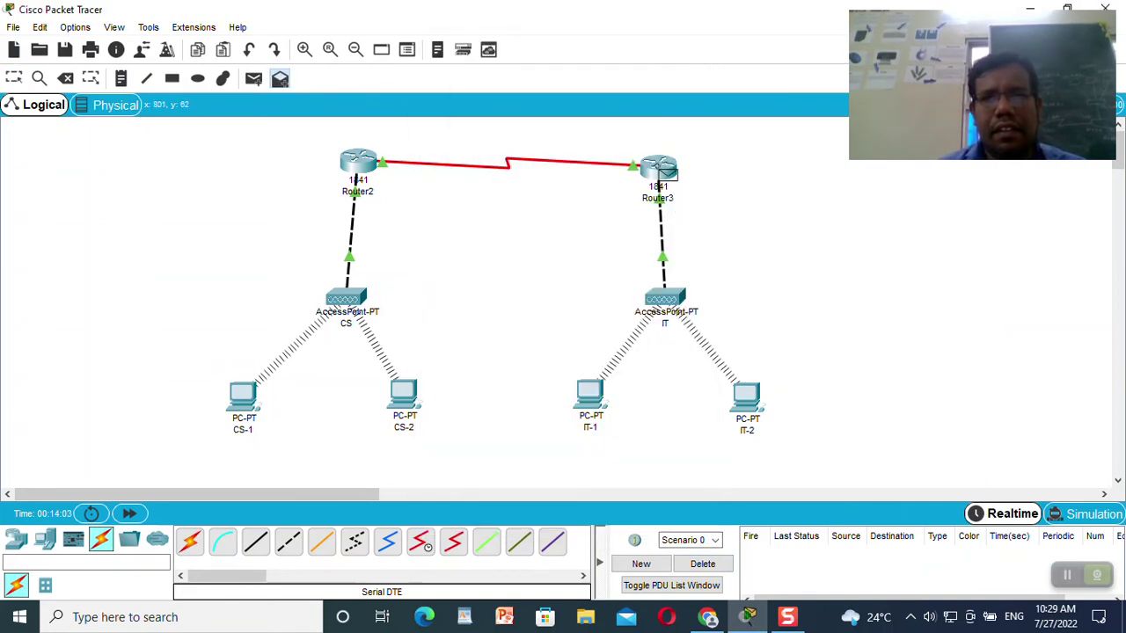
left_click(254, 78)
left_click(591, 398)
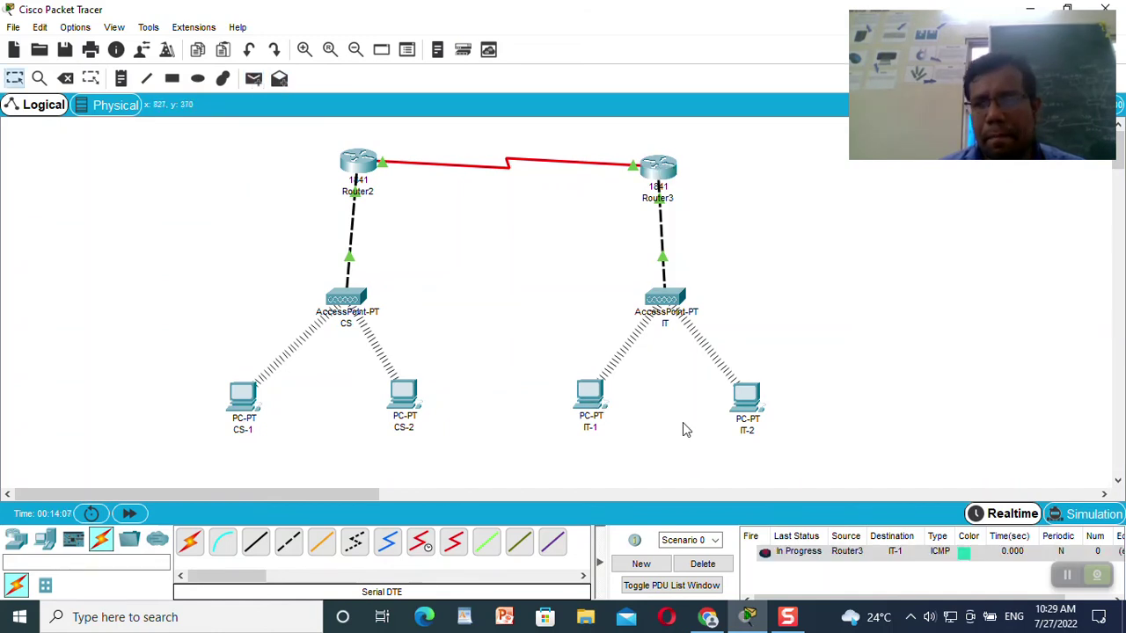
left_click(262, 78)
left_click(658, 165)
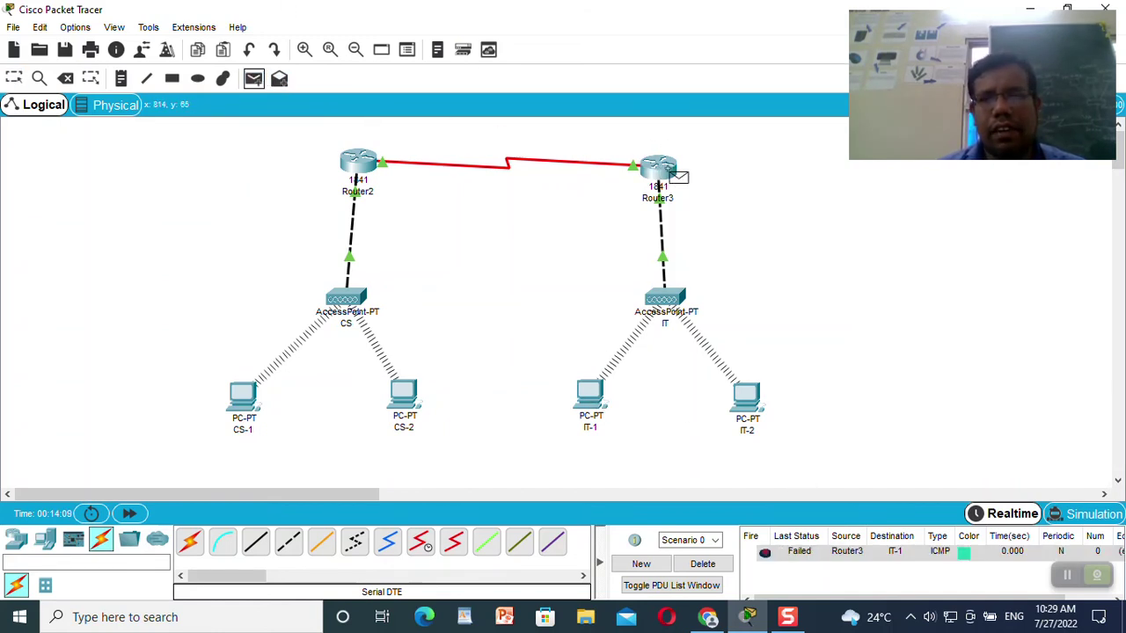
left_click(590, 393)
- Ping IT-2 from Router3 twice until it succeeds, then delete the ping list
left_click(254, 78)
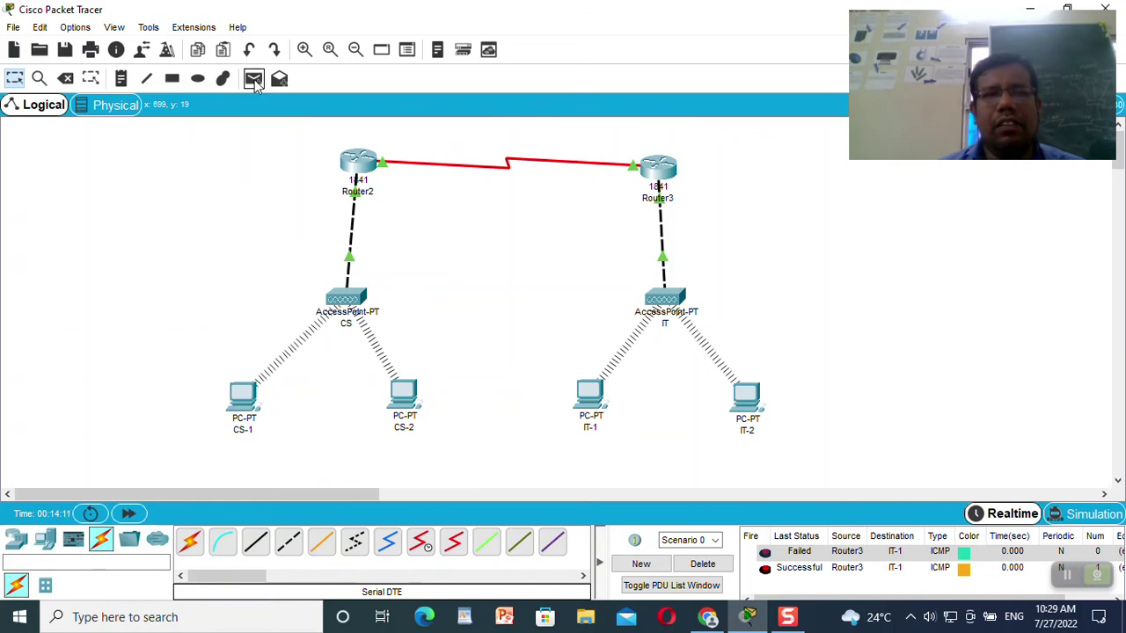
left_click(658, 165)
left_click(748, 394)
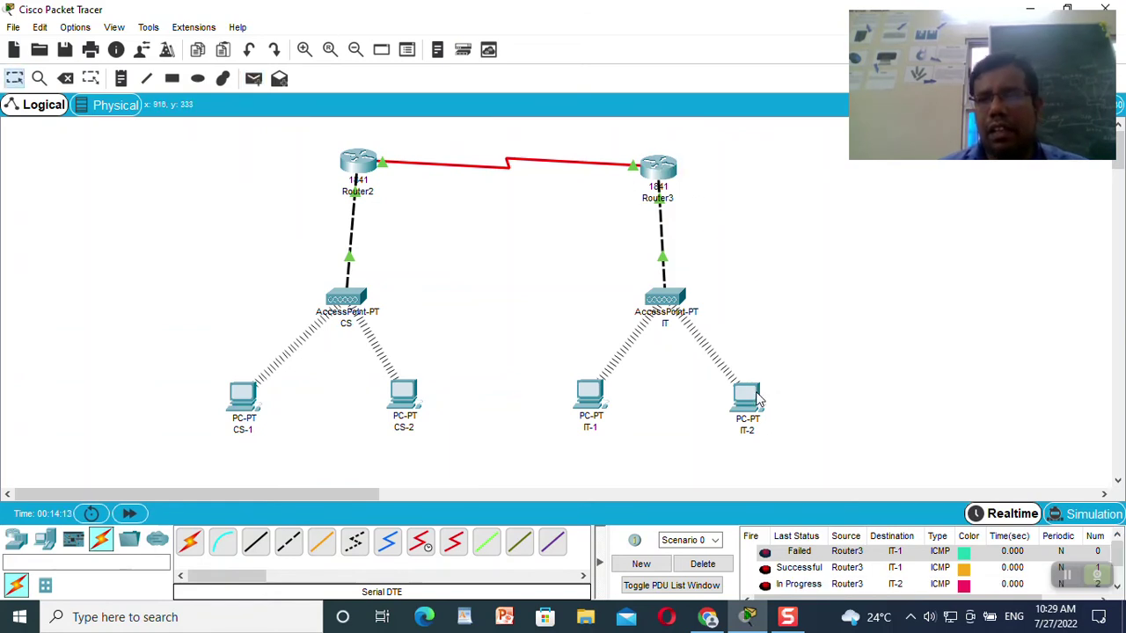
left_click(254, 78)
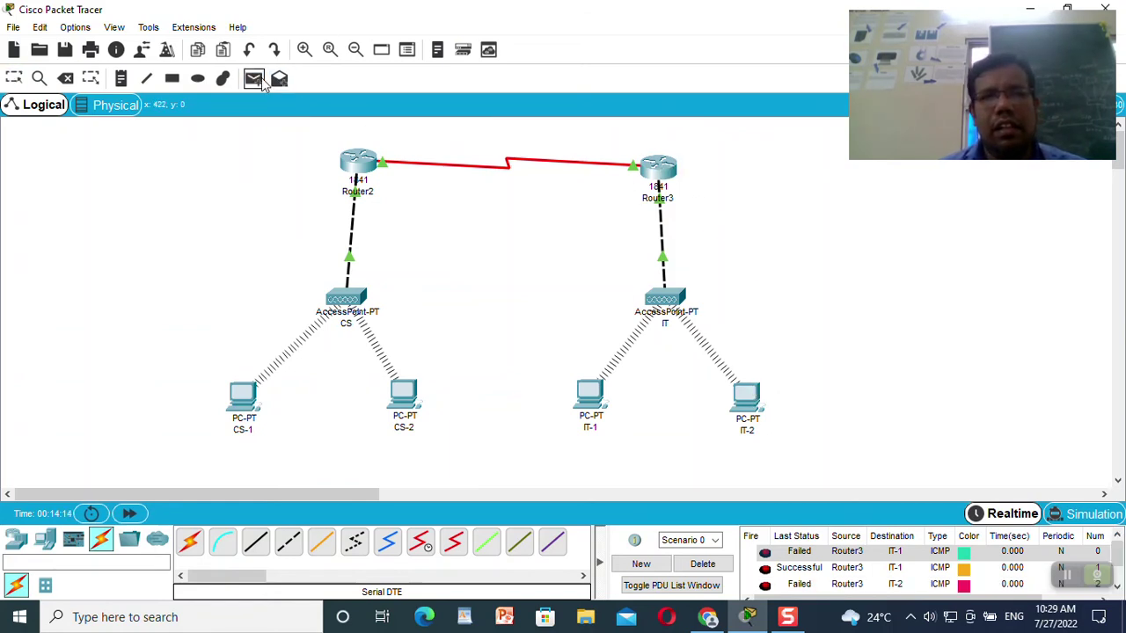
left_click(660, 168)
left_click(746, 396)
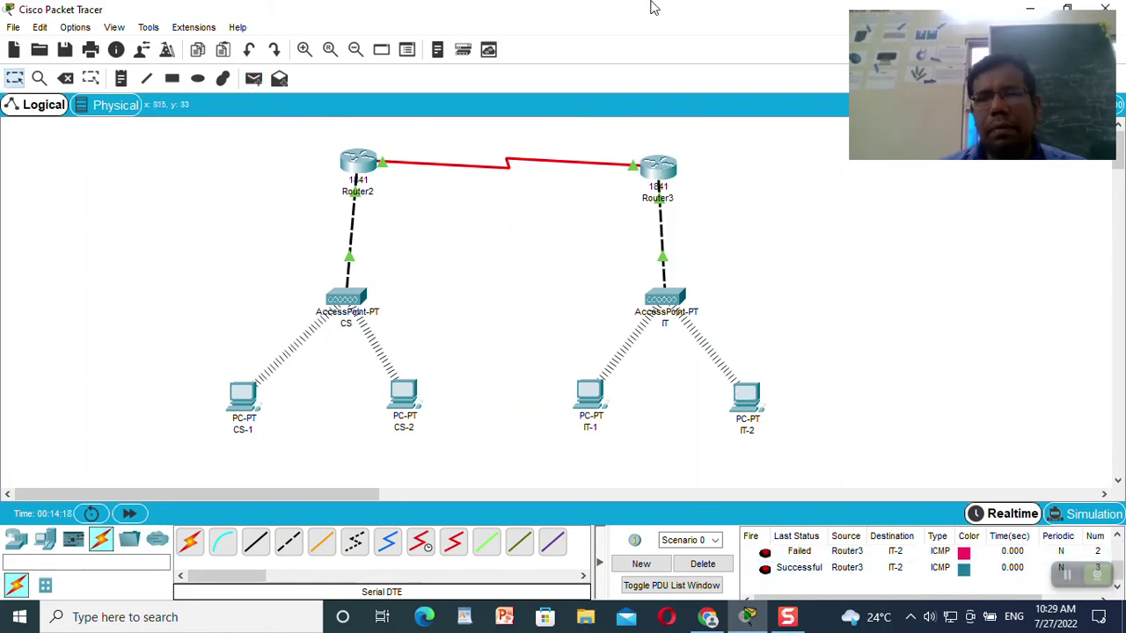
left_click(708, 564)
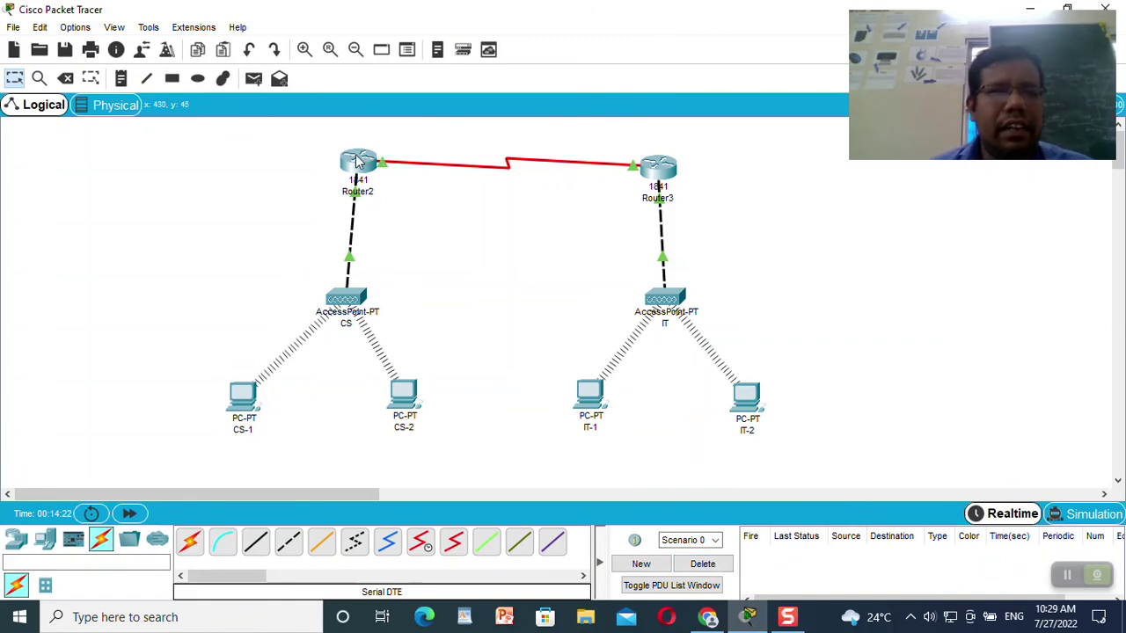
left_click(358, 160)
left_click(403, 215)
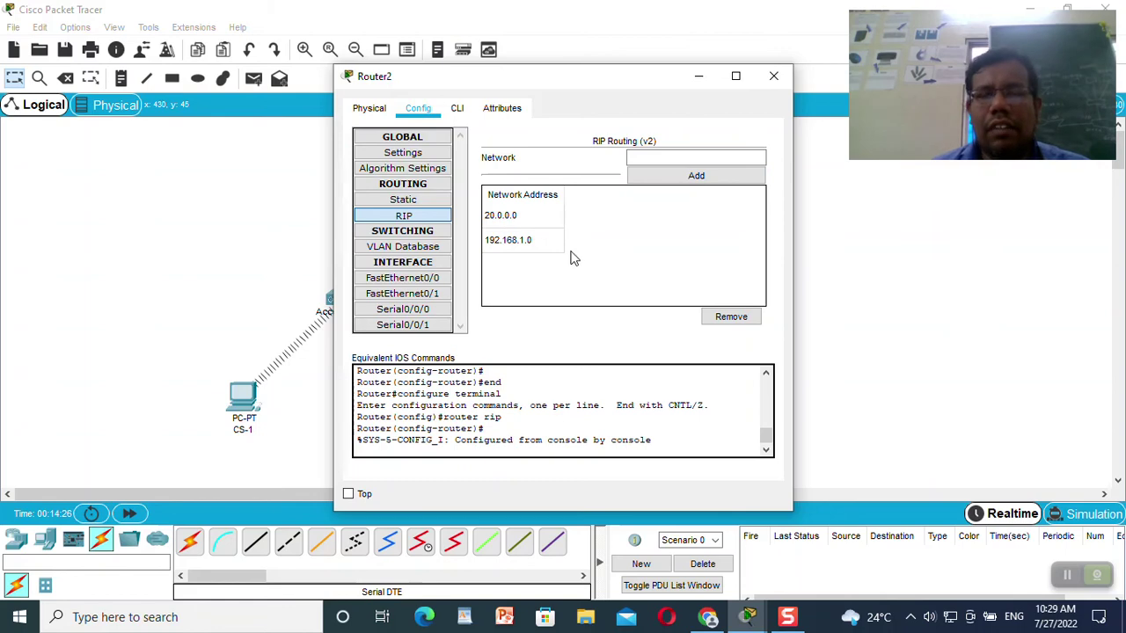
left_click(774, 77)
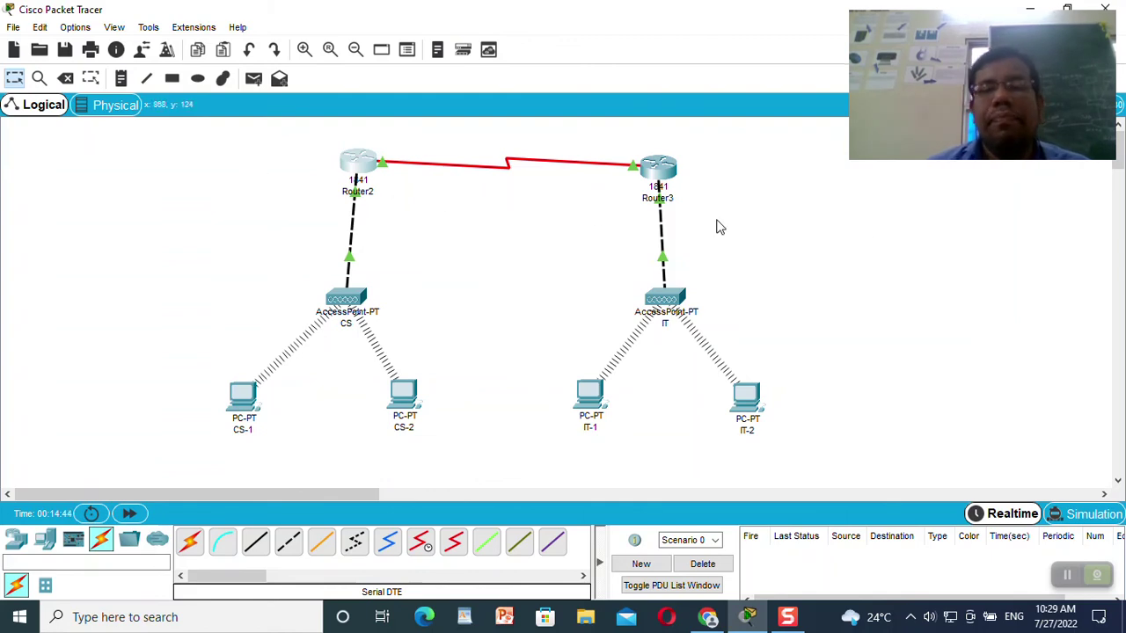
- Enable RIP version 2 on Router3 with the 'version 2' command
left_click(659, 167)
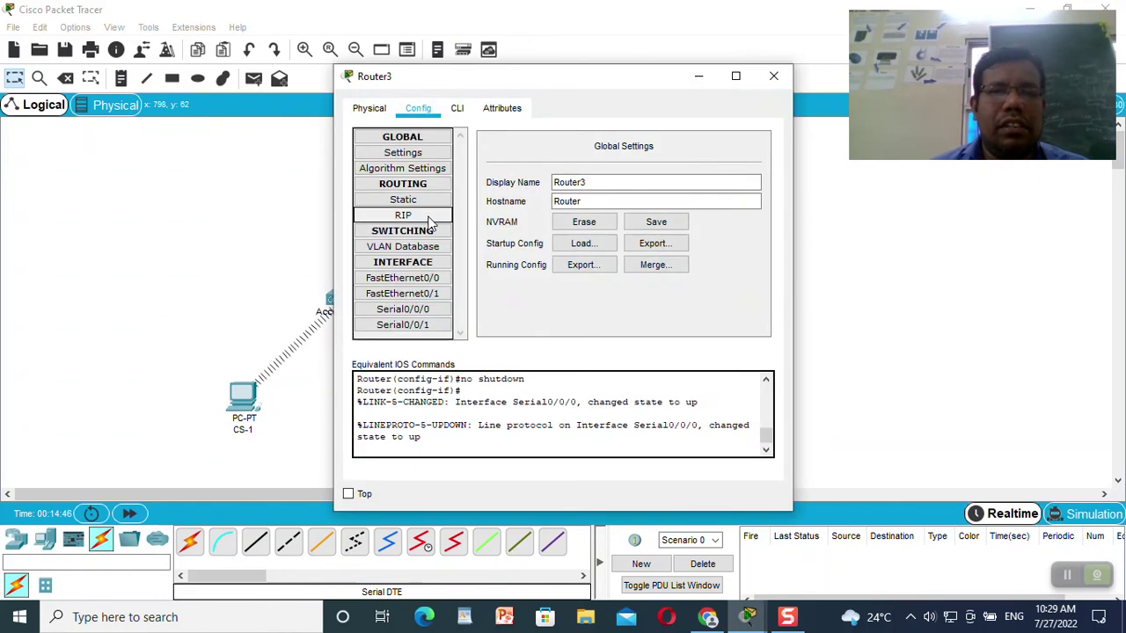
left_click(408, 216)
left_click(464, 112)
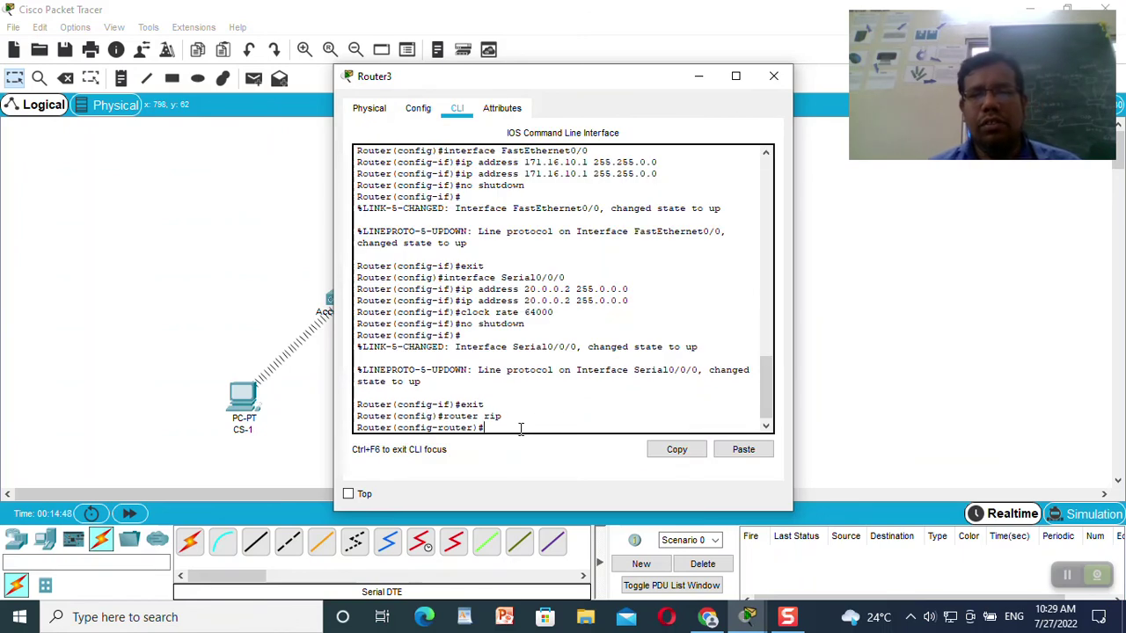
type("version 2")
key("Return")
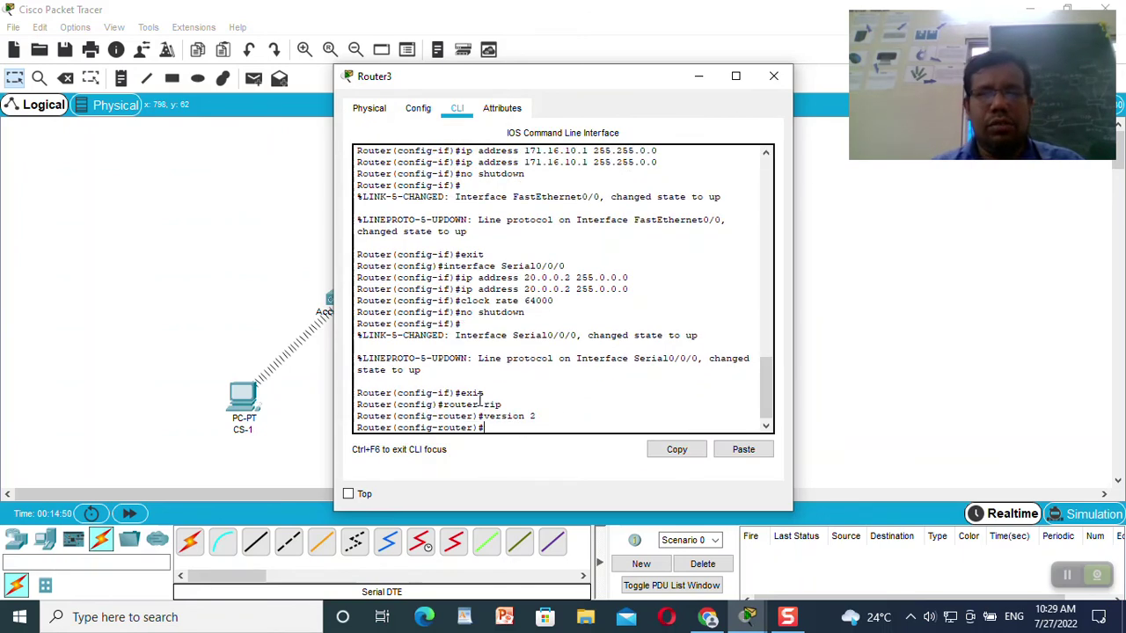
- Add RIP networks 171.16.0.0 and 20.0.0.0 on Router3 and close its settings
left_click(417, 108)
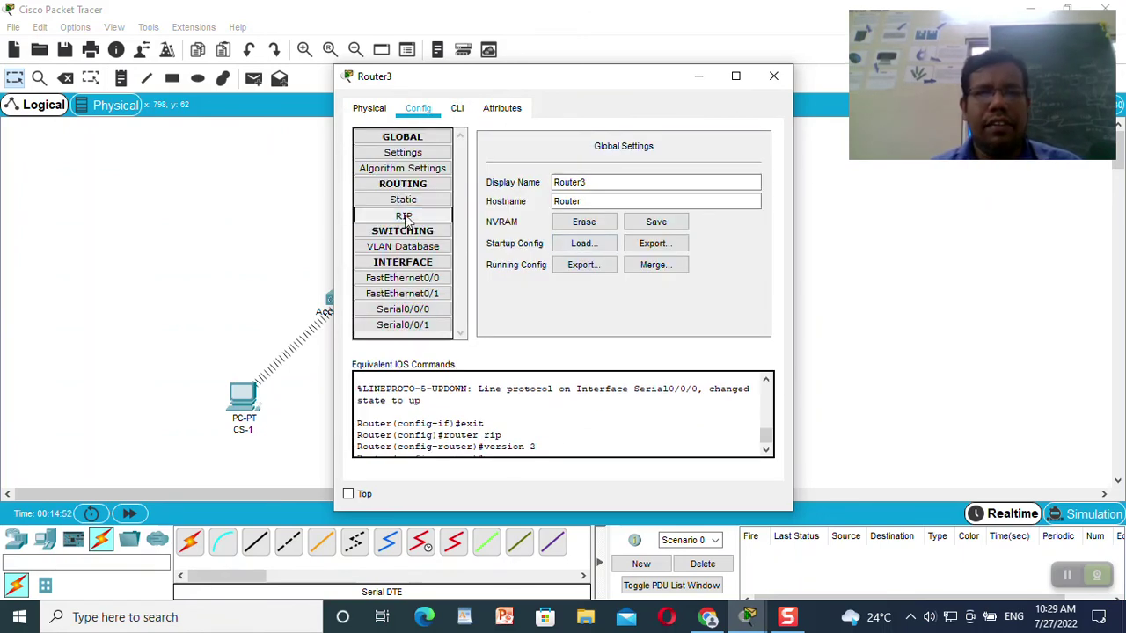
left_click(403, 215)
left_click(646, 159)
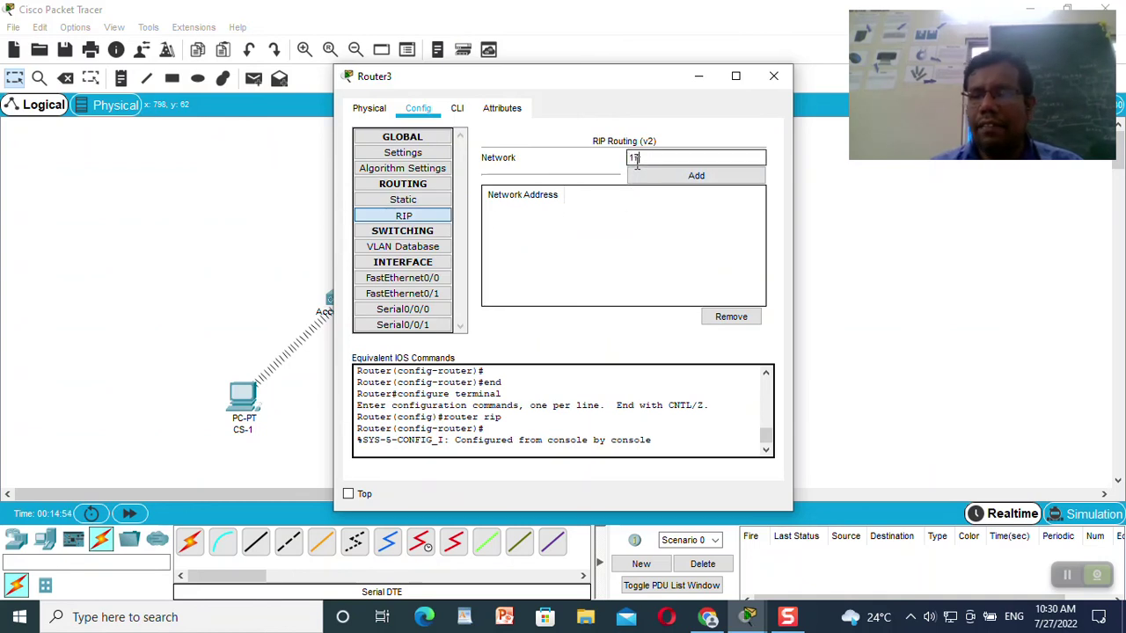
type("131.16.10.0")
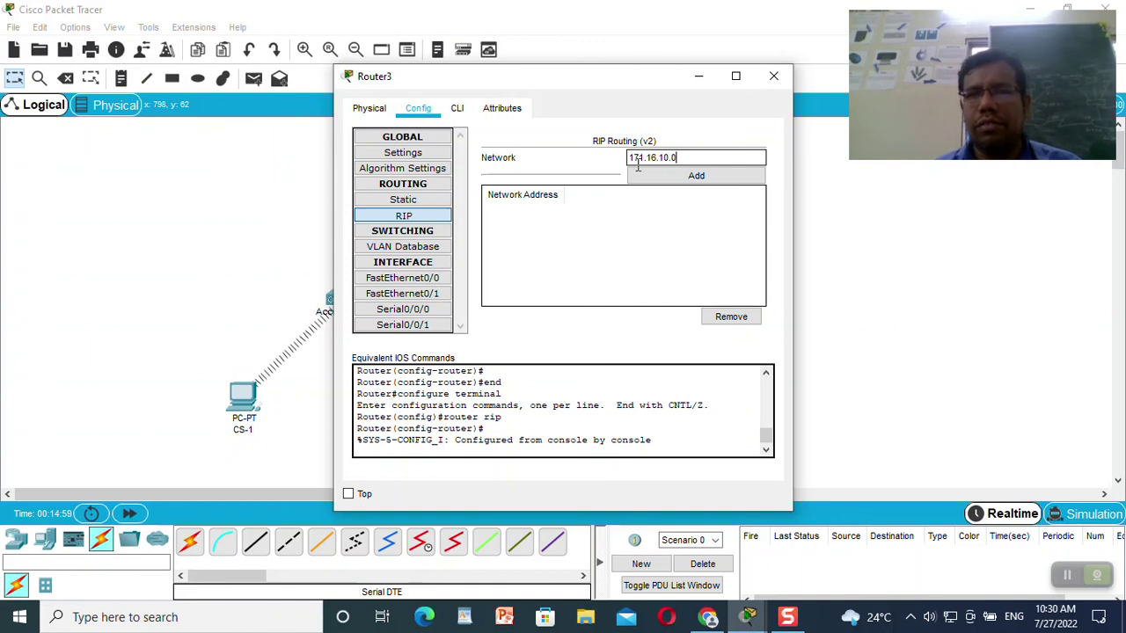
left_click(696, 175)
left_click(658, 156)
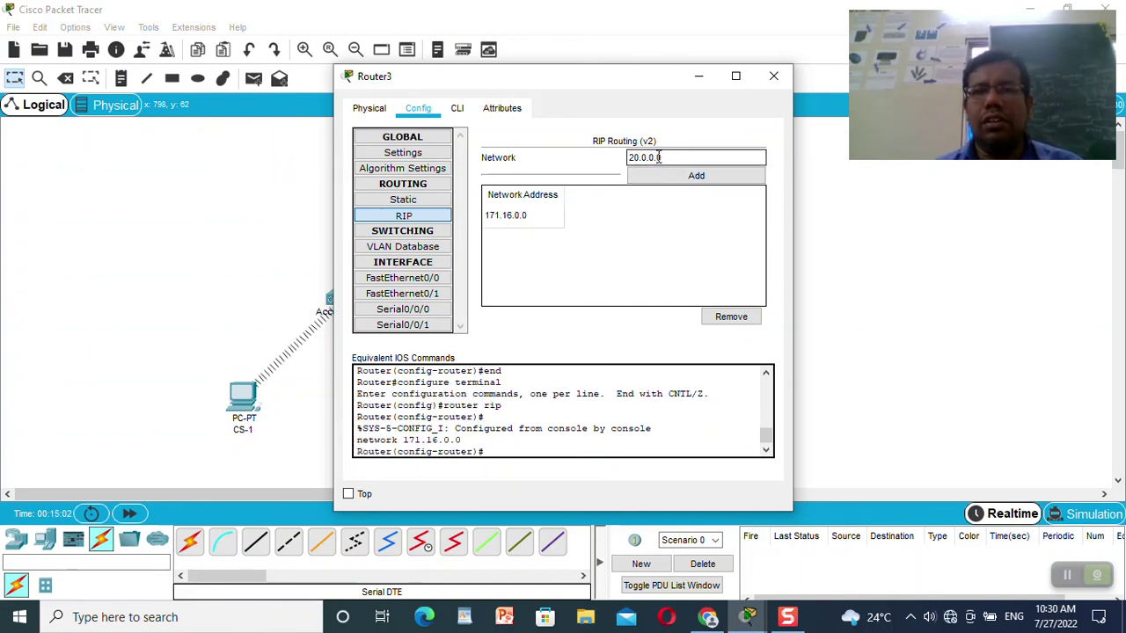
type("20.0.0.0")
left_click(673, 176)
left_click(773, 76)
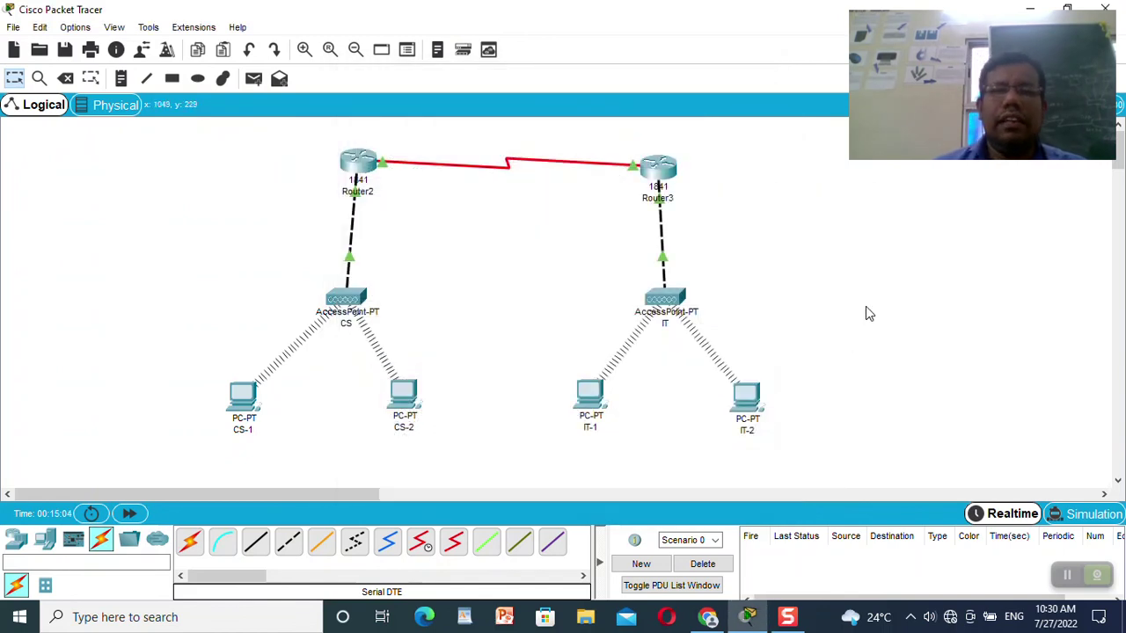
- Send test pings from Router2 to IT-1 and from Router3 to CS-2
left_click(253, 79)
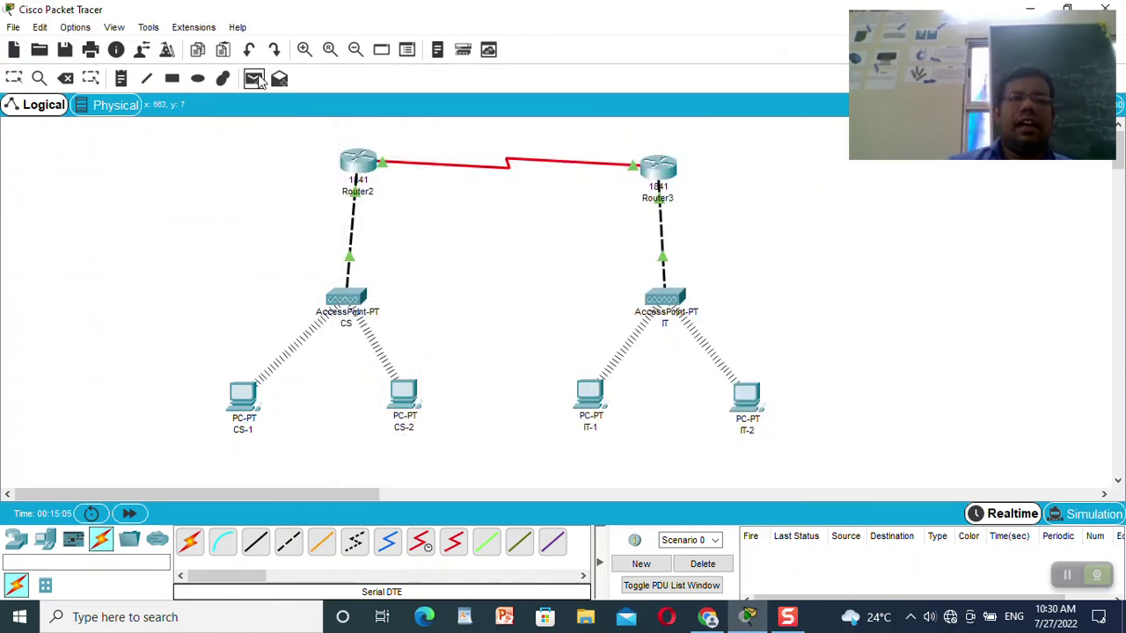
left_click(358, 162)
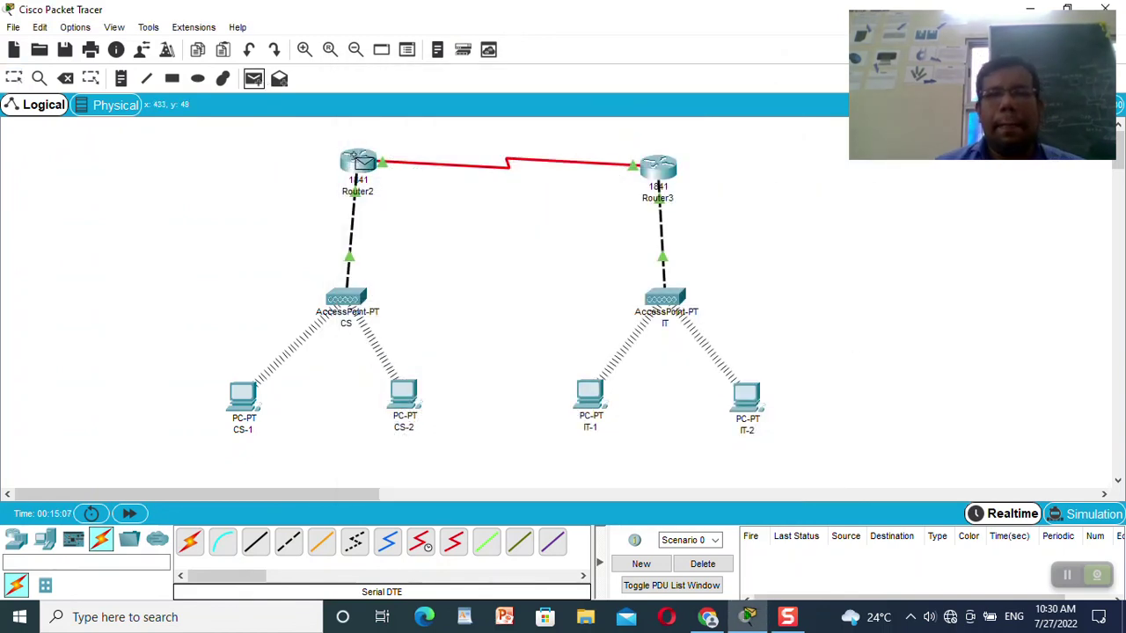
left_click(591, 398)
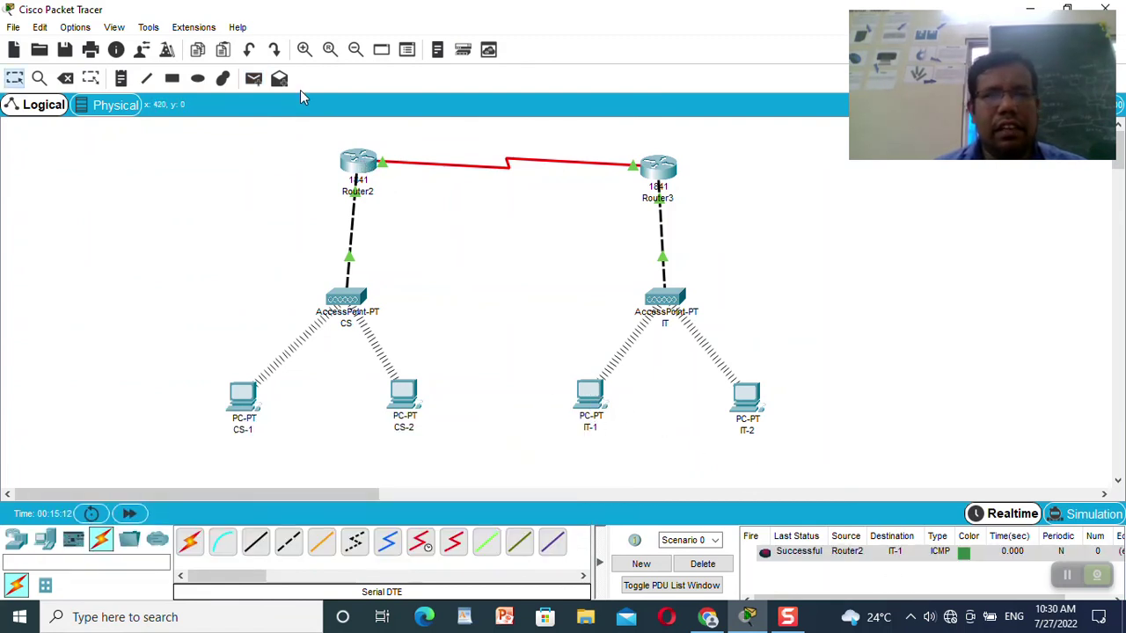
left_click(254, 80)
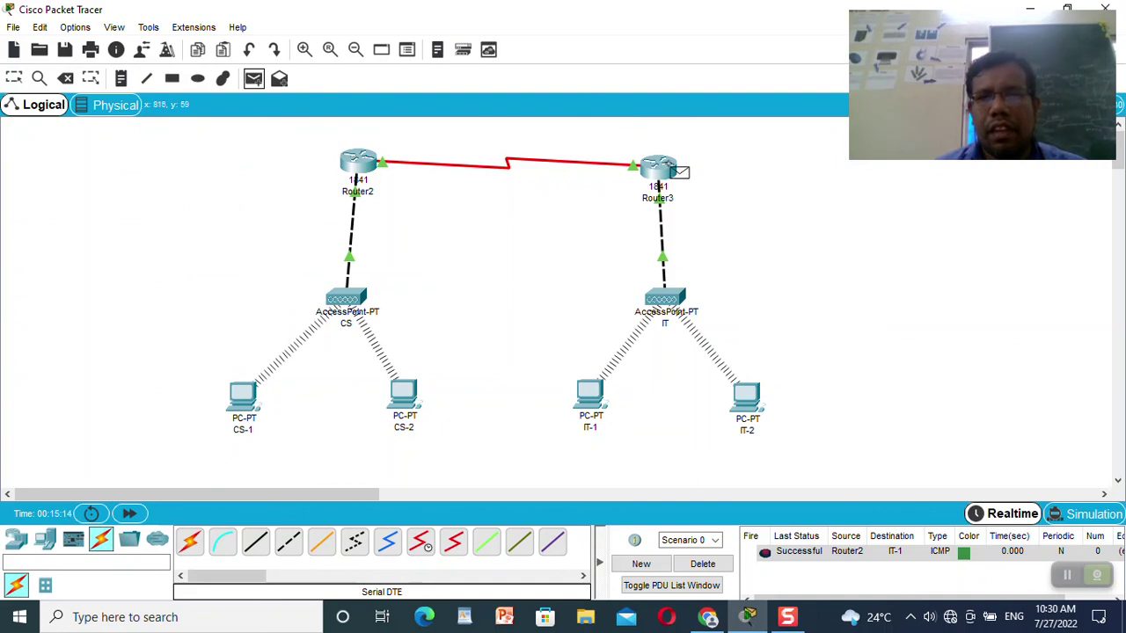
left_click(658, 167)
left_click(406, 398)
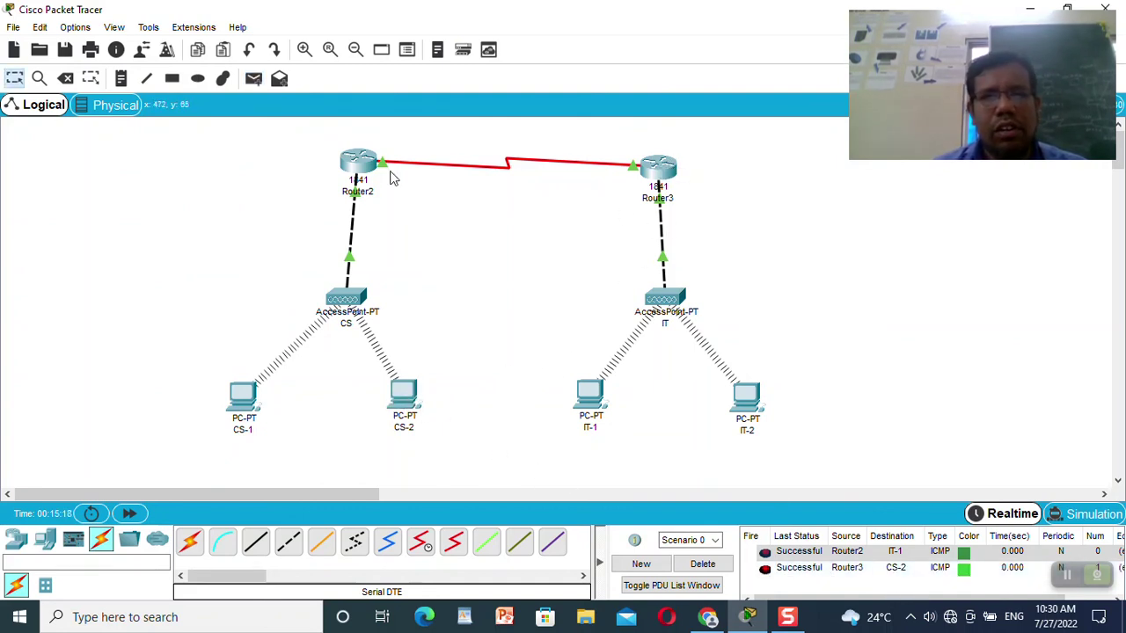
- Send test pings from IT-2 to CS-1 and from CS-2 to IT-1
left_click(254, 79)
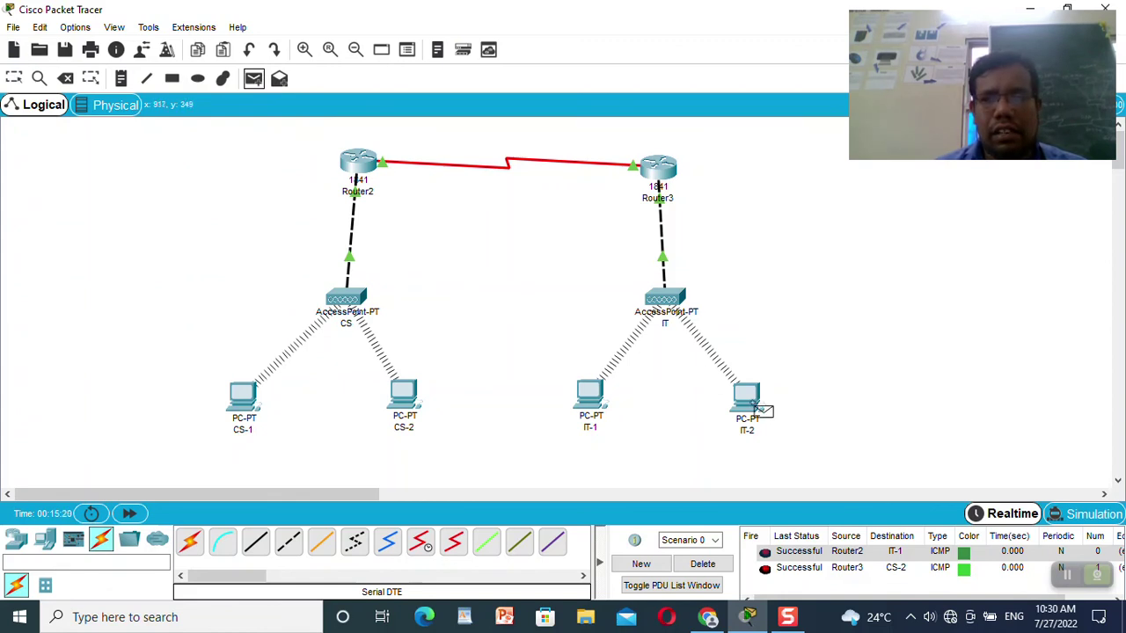
left_click(747, 397)
left_click(244, 395)
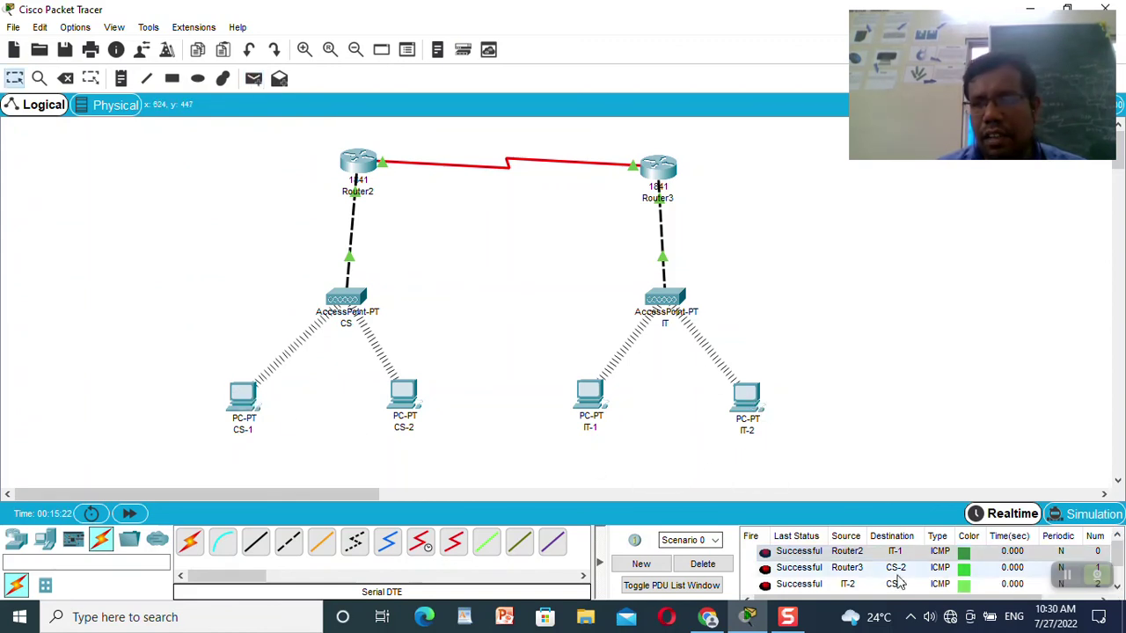
left_click(254, 79)
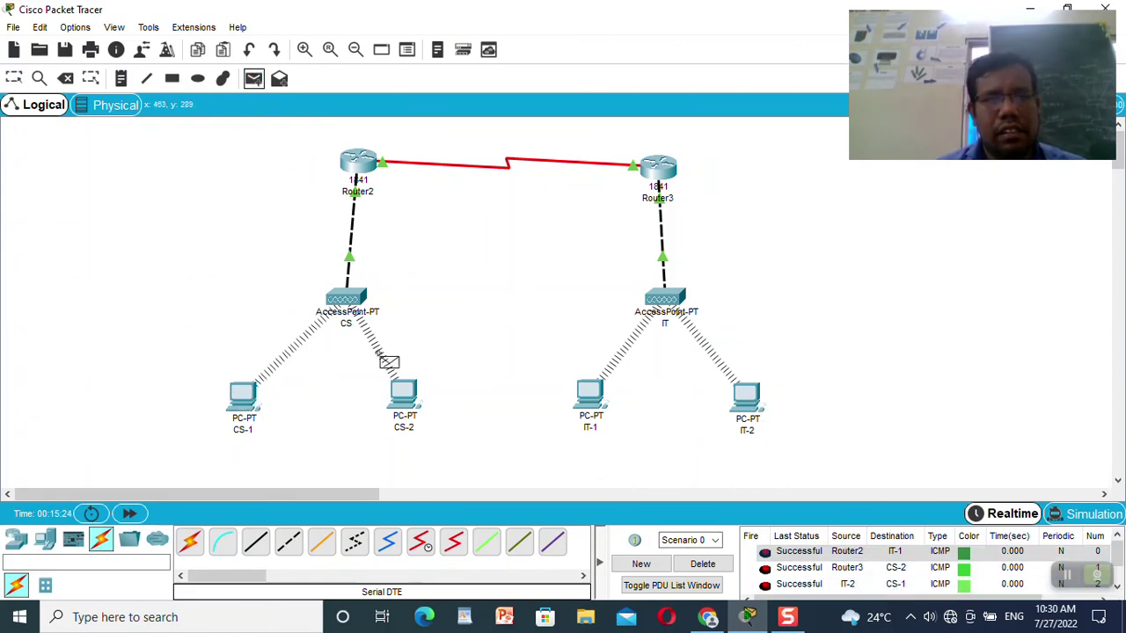
left_click(403, 396)
left_click(591, 398)
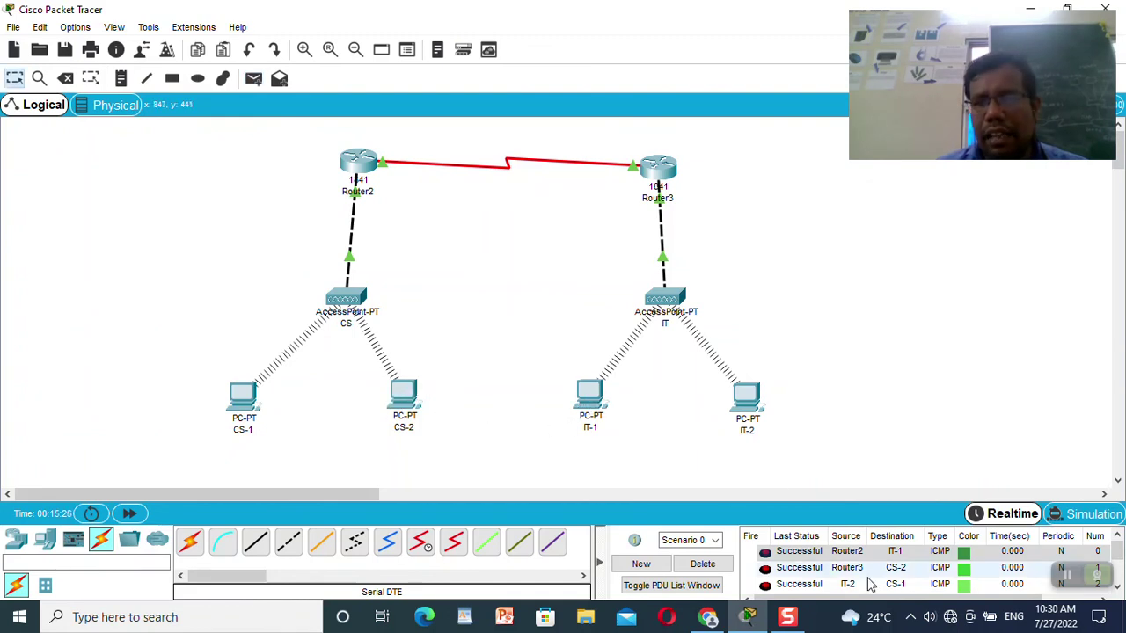
scroll(887, 572, "down", 1)
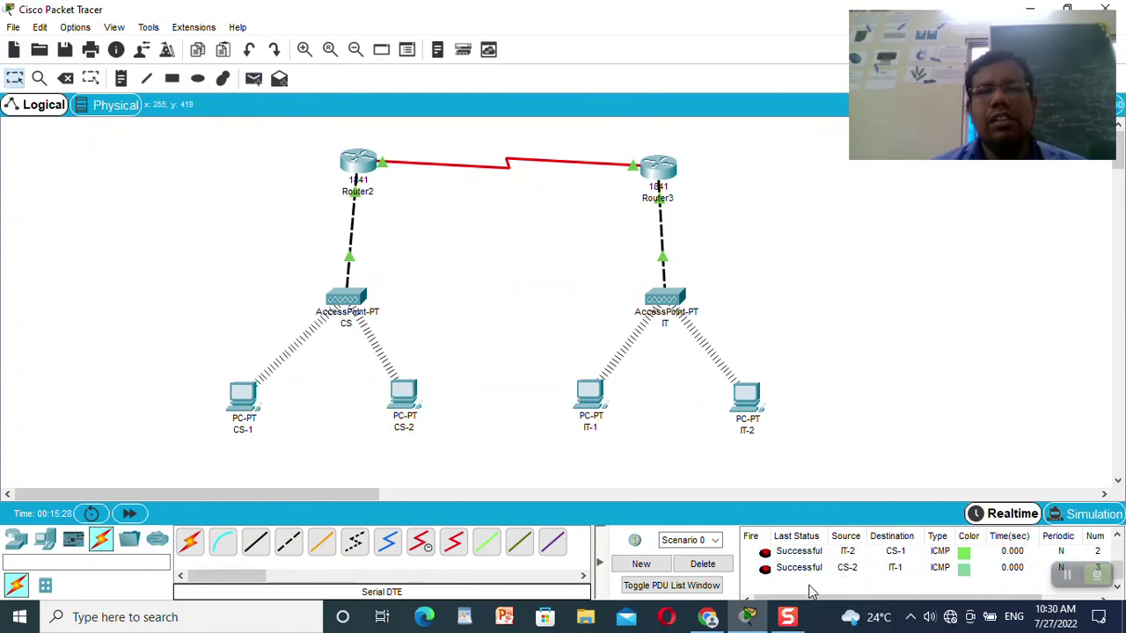